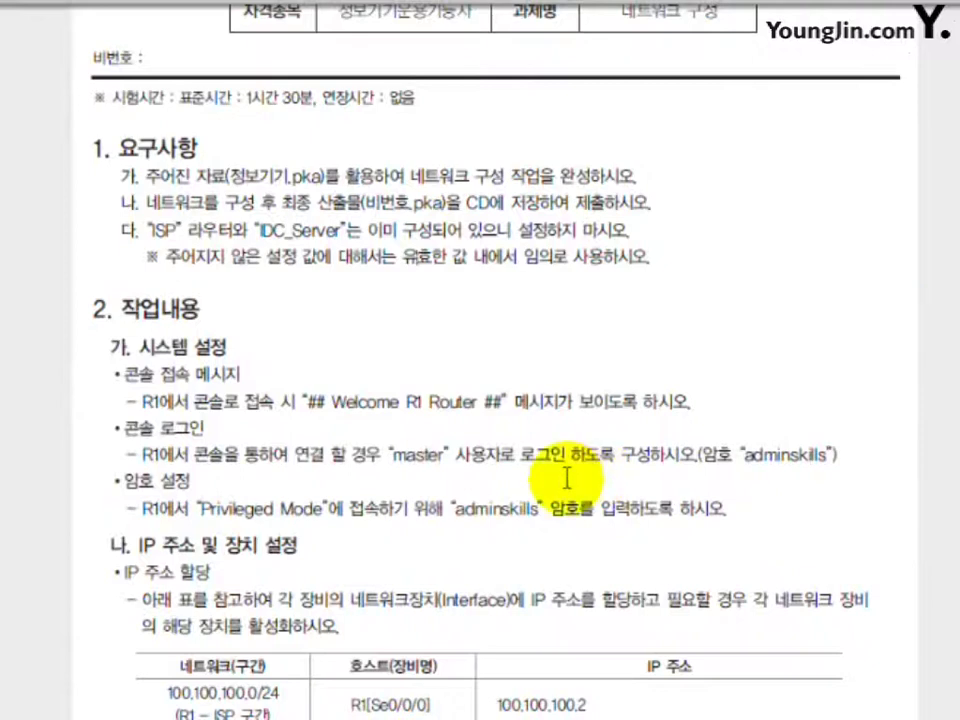
Scroll the task sheet to page 155's IP address table for R1, the PCs and S1.
scroll(568, 536, "down", 1)
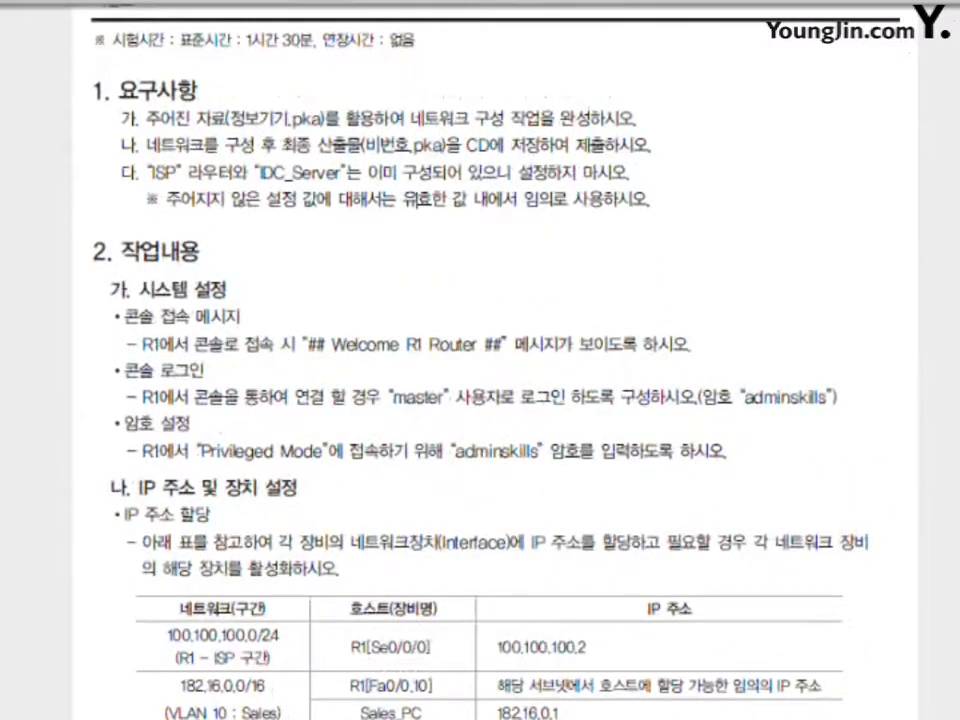
scroll(480, 360, "down", 15)
scroll(480, 360, "up", 10)
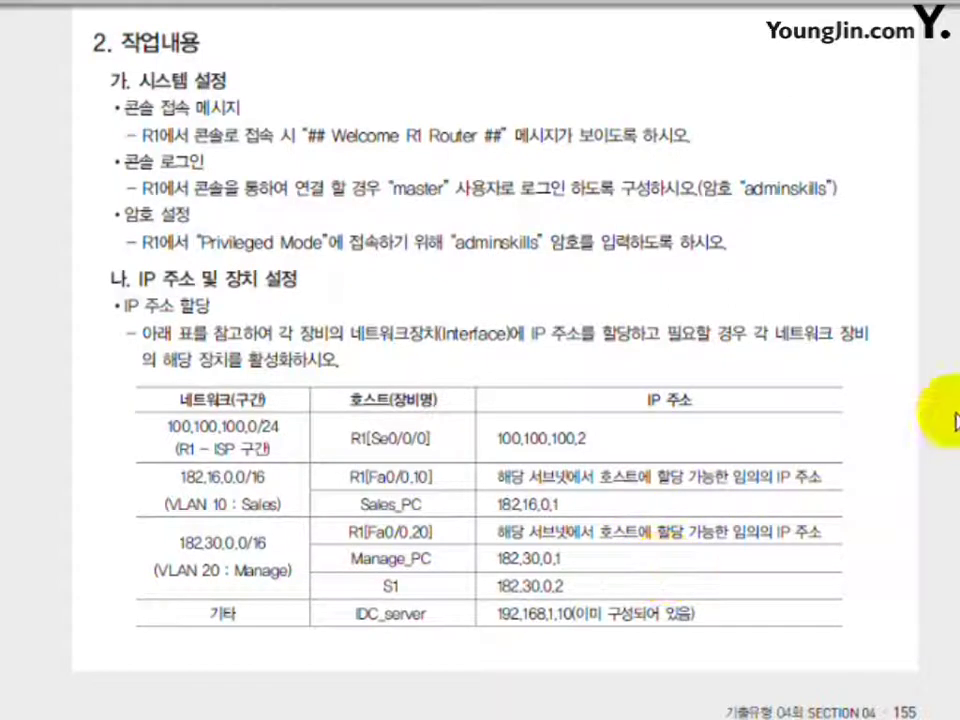
Review page 156's VLAN table, inter-VLAN, static routing and web-service access requirements.
scroll(480, 360, "down", 10)
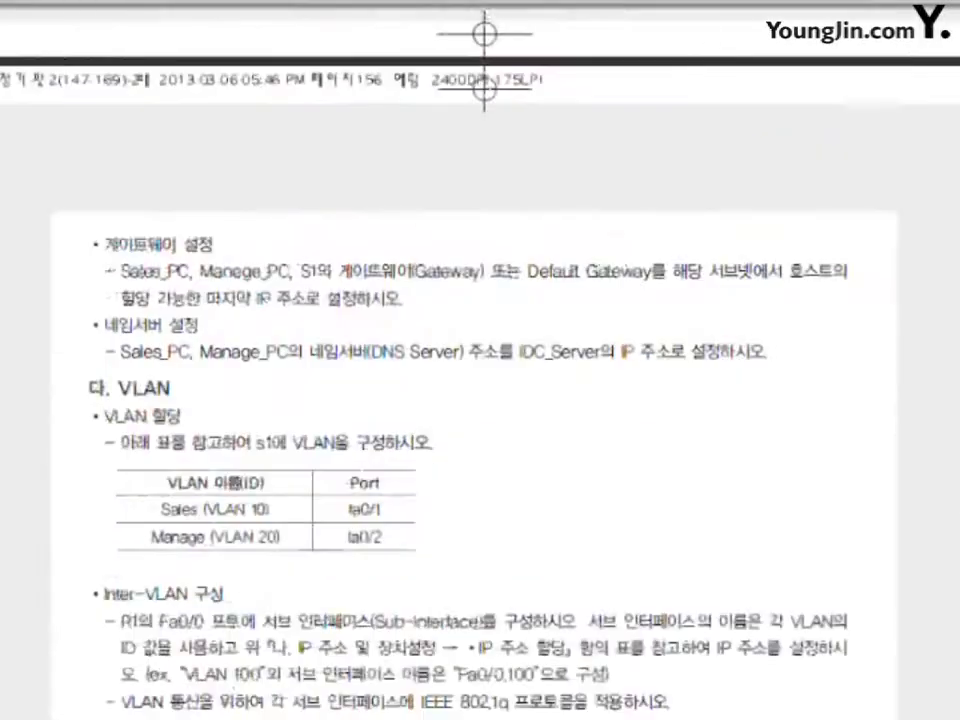
scroll(627, 335, "up", 3)
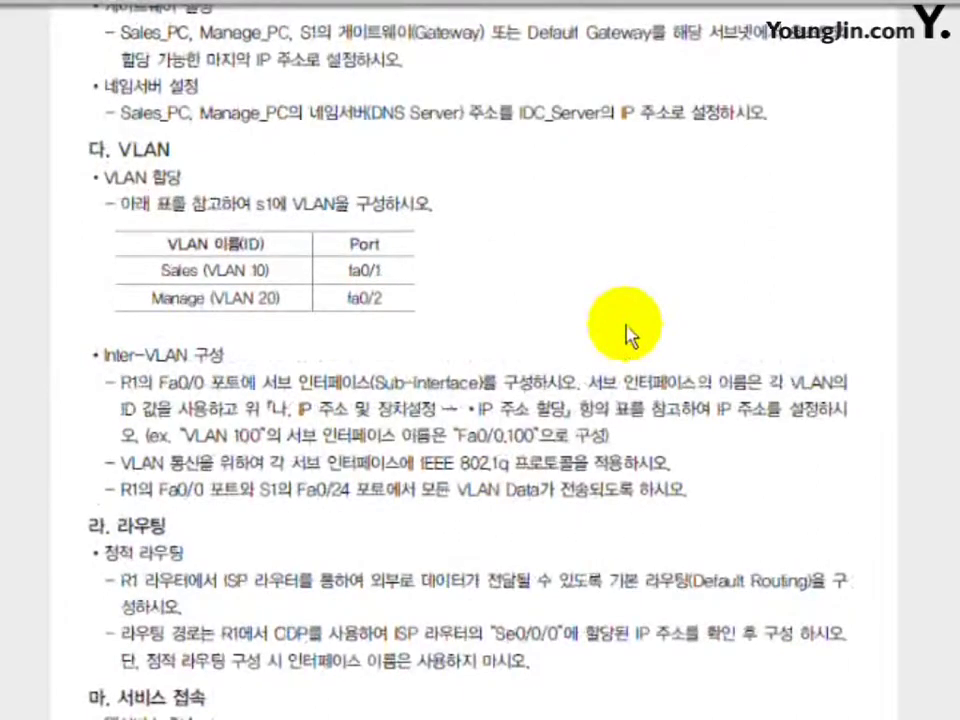
scroll(627, 335, "down", 1)
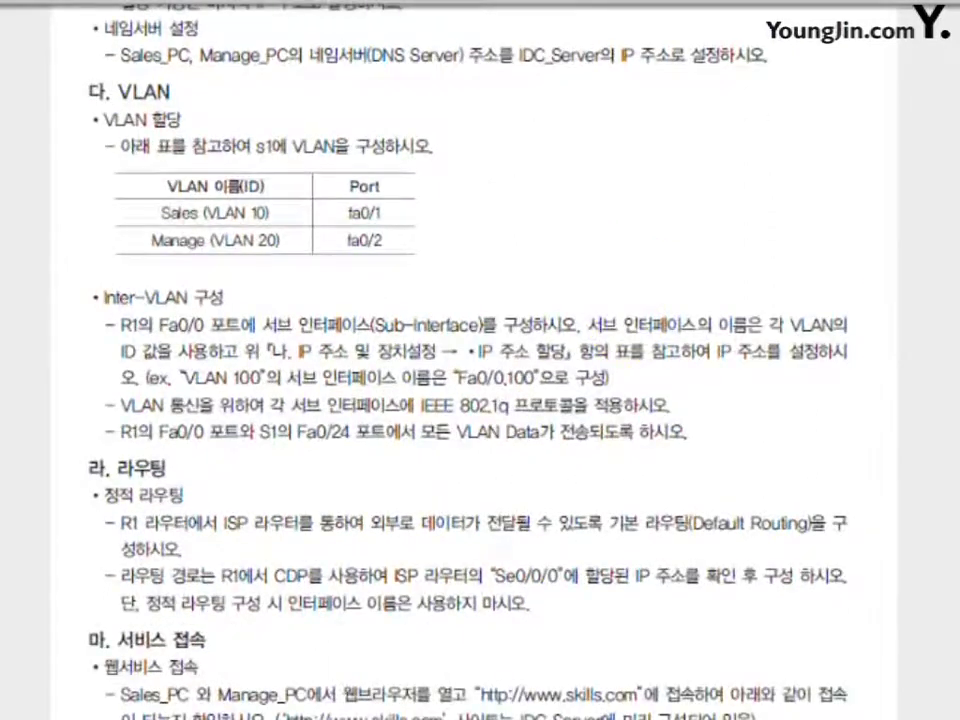
scroll(480, 360, "up", 2)
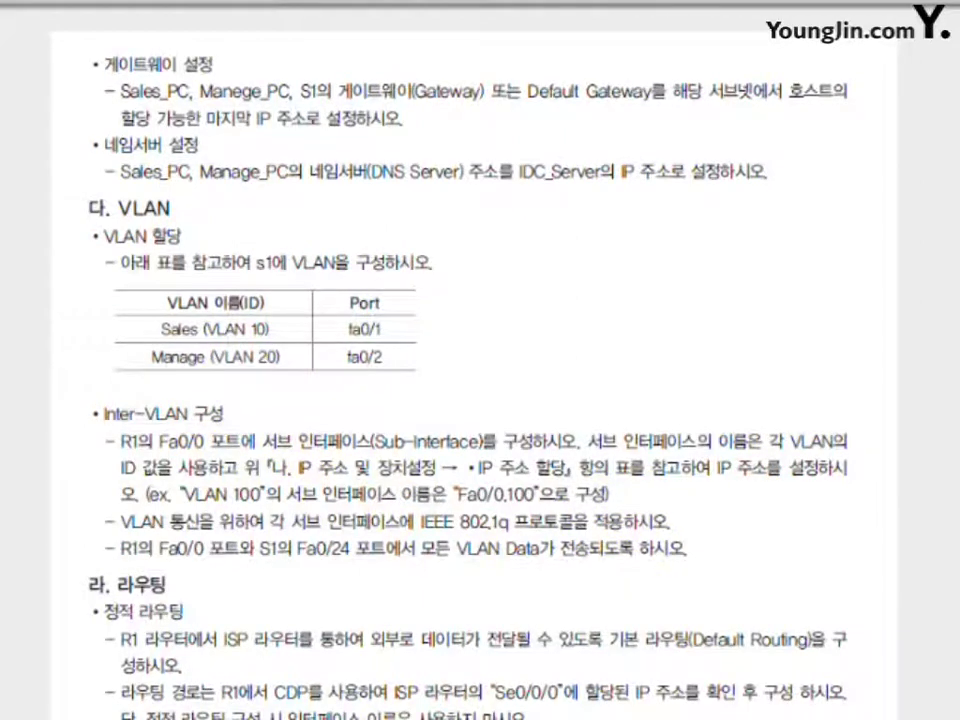
scroll(480, 360, "down", 8)
scroll(480, 360, "up", 5)
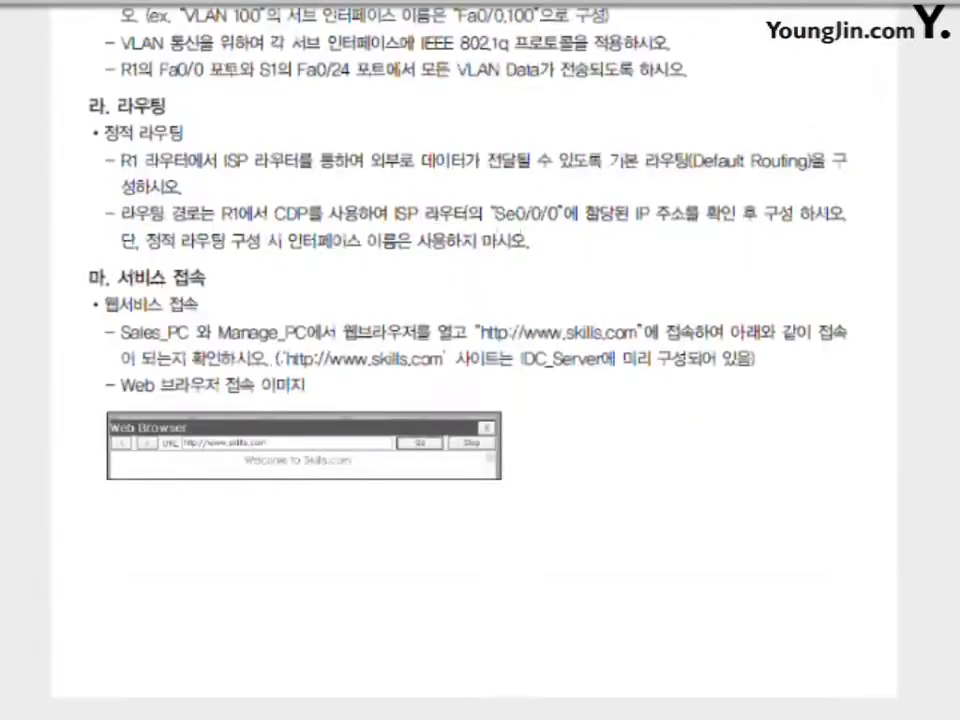
scroll(480, 360, "up", 1)
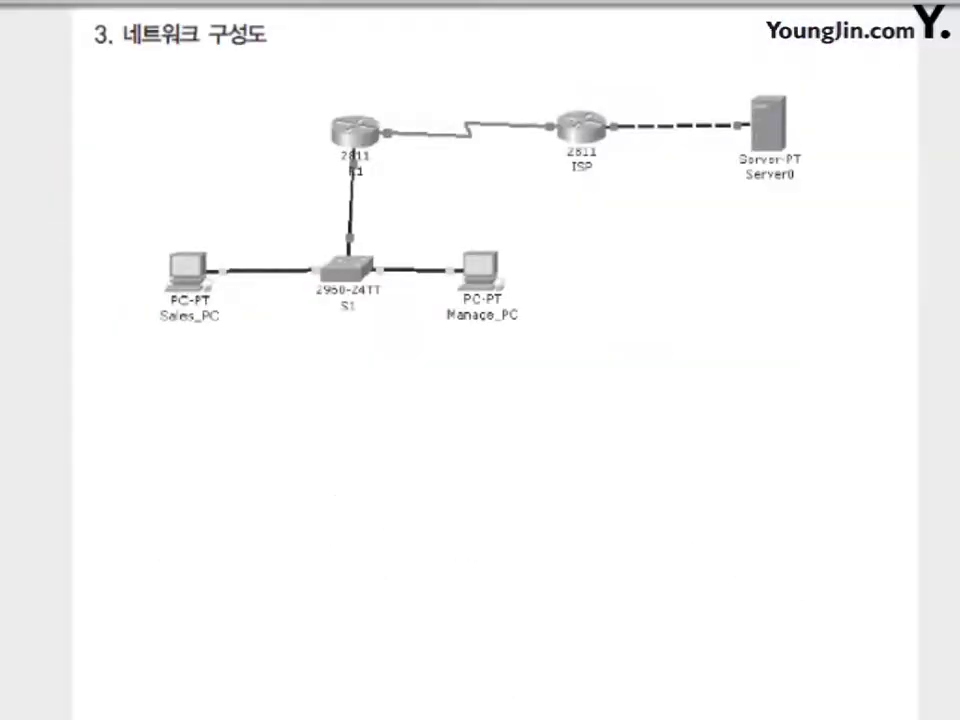
Scroll around the task sheet's network diagram page.
scroll(480, 360, "up", 3)
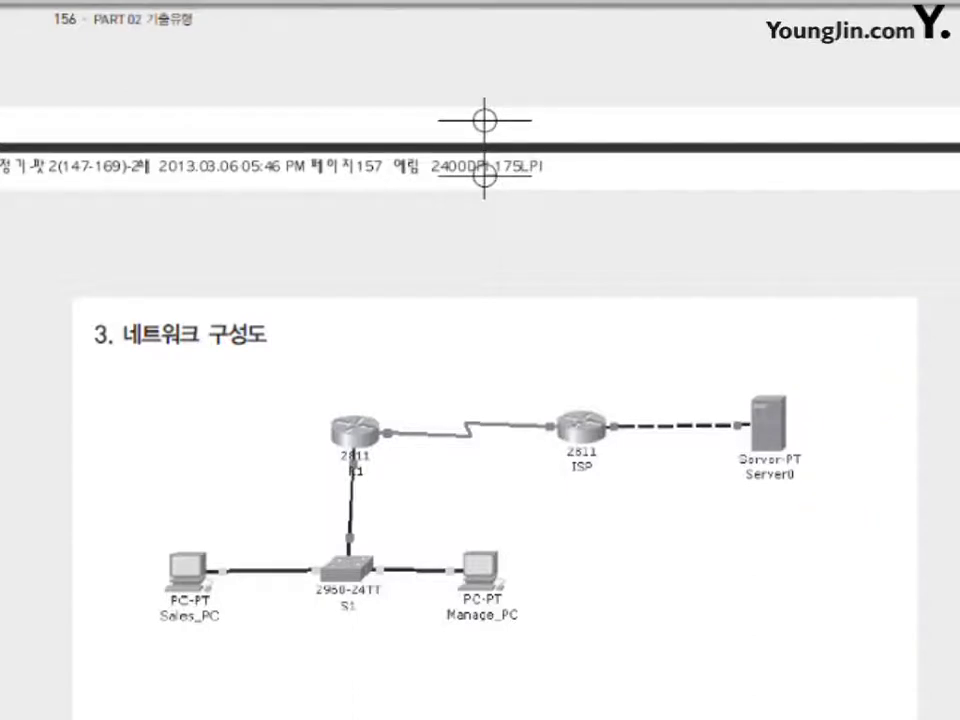
scroll(480, 400, "down", 5)
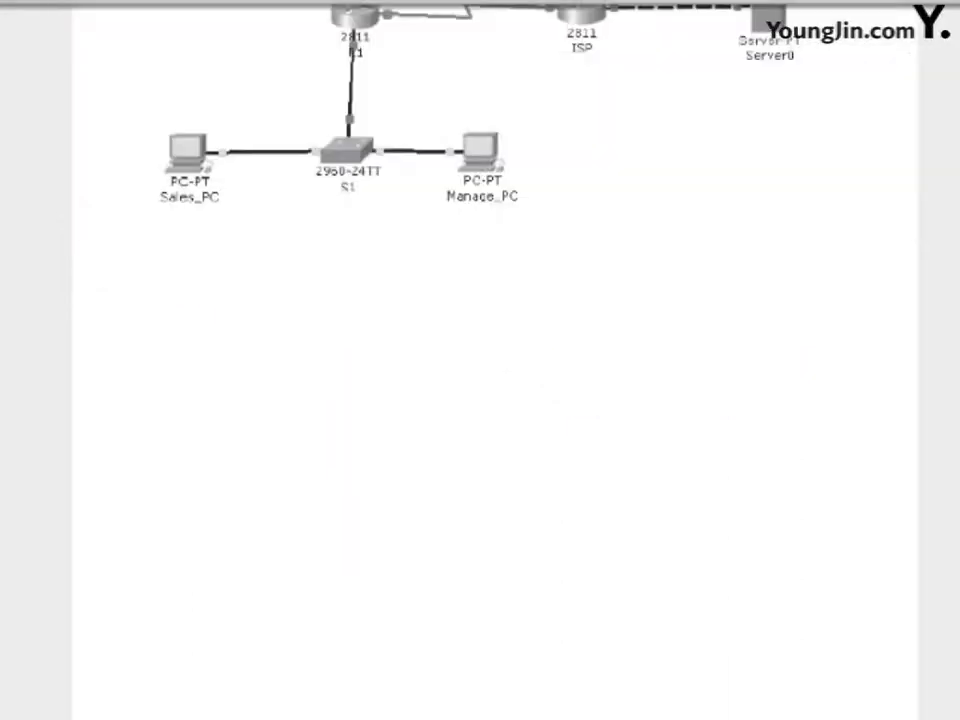
scroll(480, 400, "up", 4)
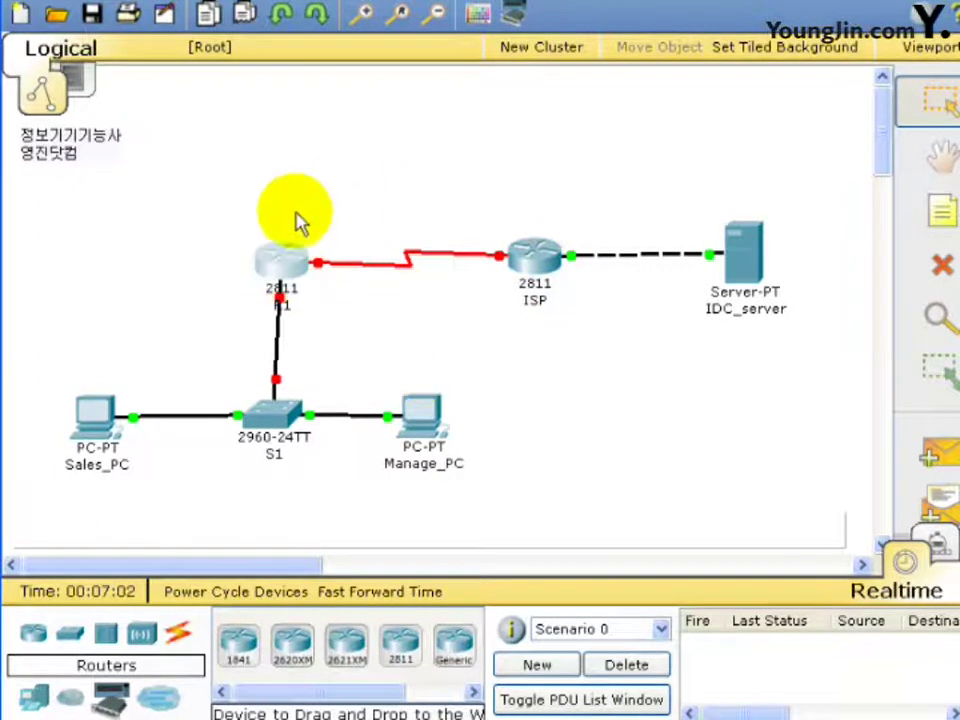
Open R1's CLI and enter privileged and global configuration mode with en and conf t.
left_click(298, 245)
left_click_drag(180, 2, 532, 30)
left_click(247, 56)
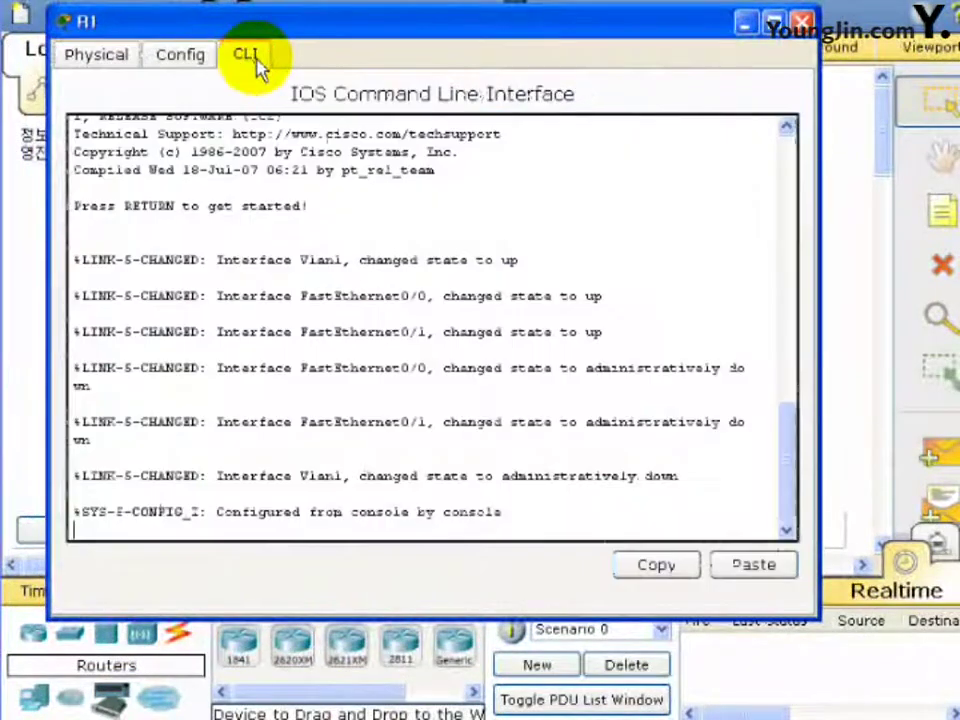
key("Return")
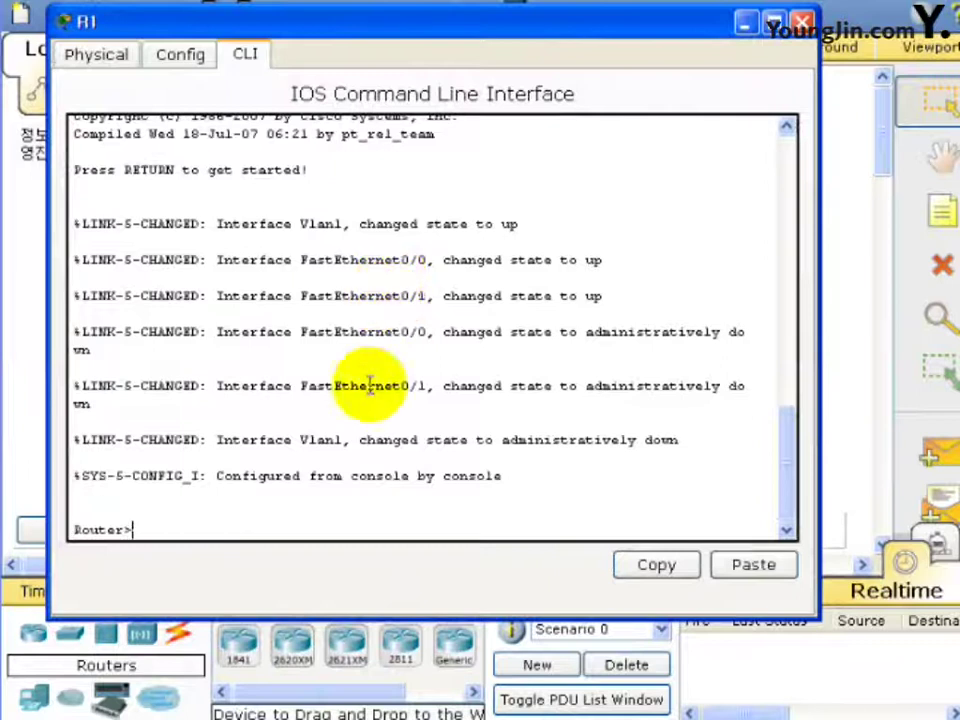
type("en")
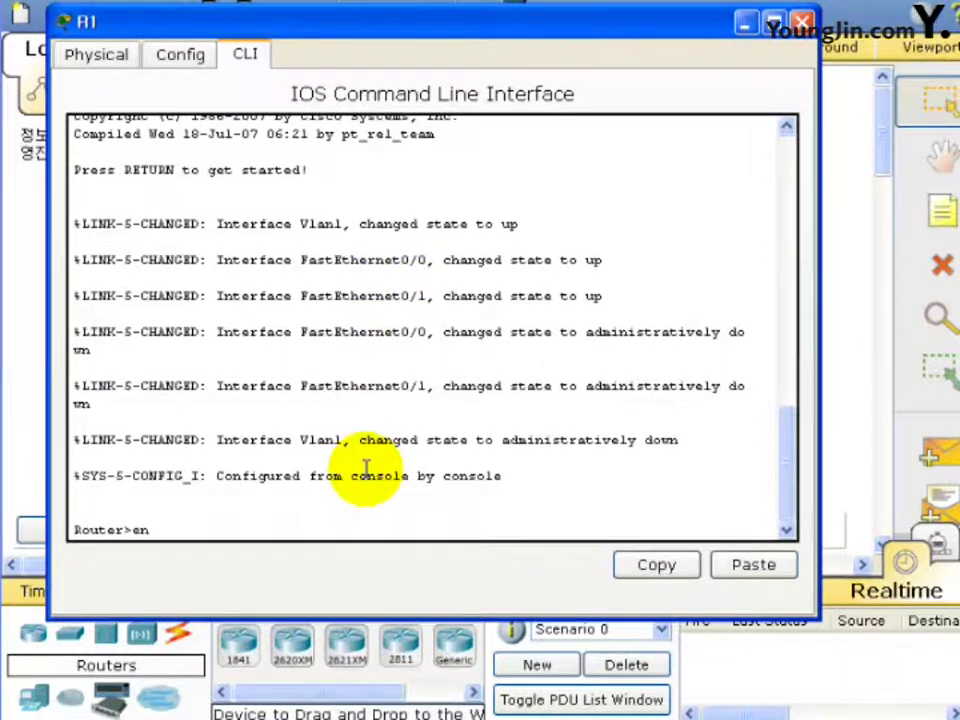
key("Return")
type("conf t")
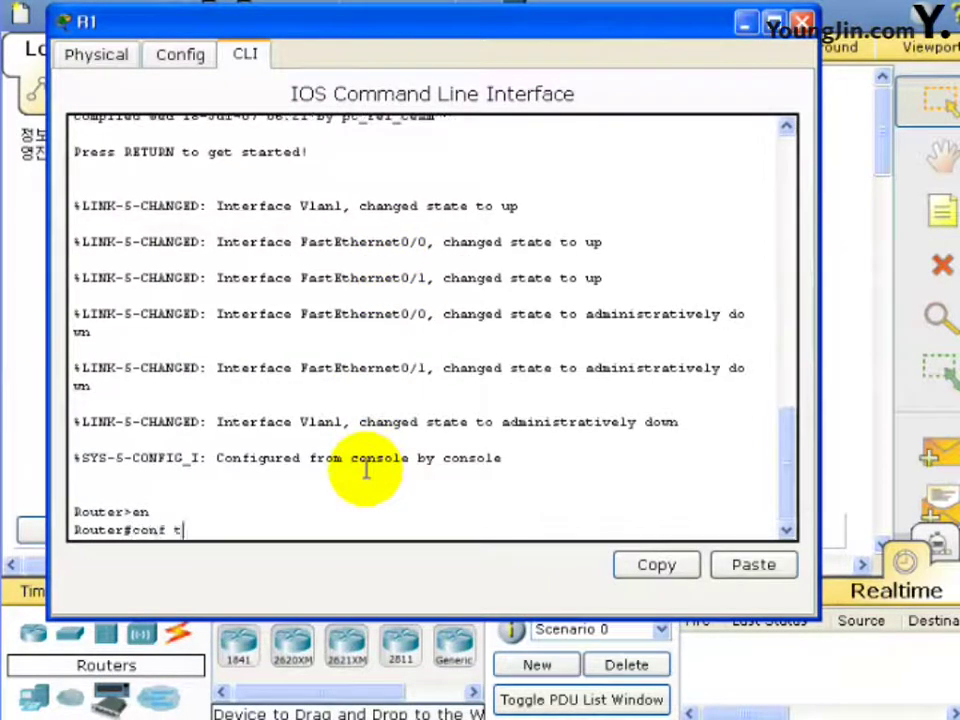
key("Return")
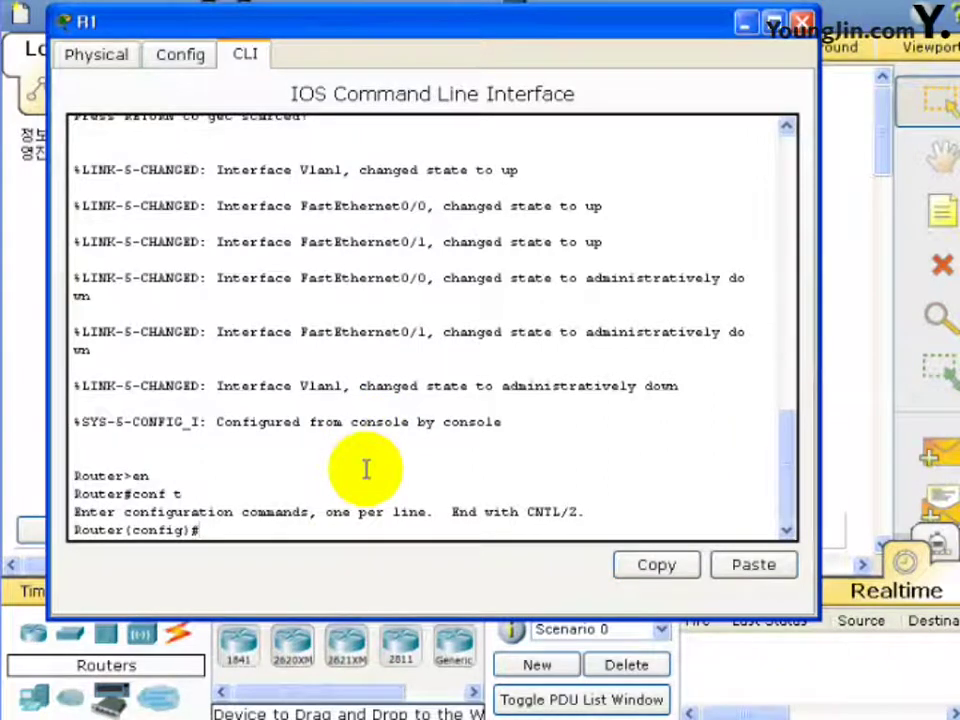
Set hostname R1 and the enable password, then begin the username master command.
type("host")
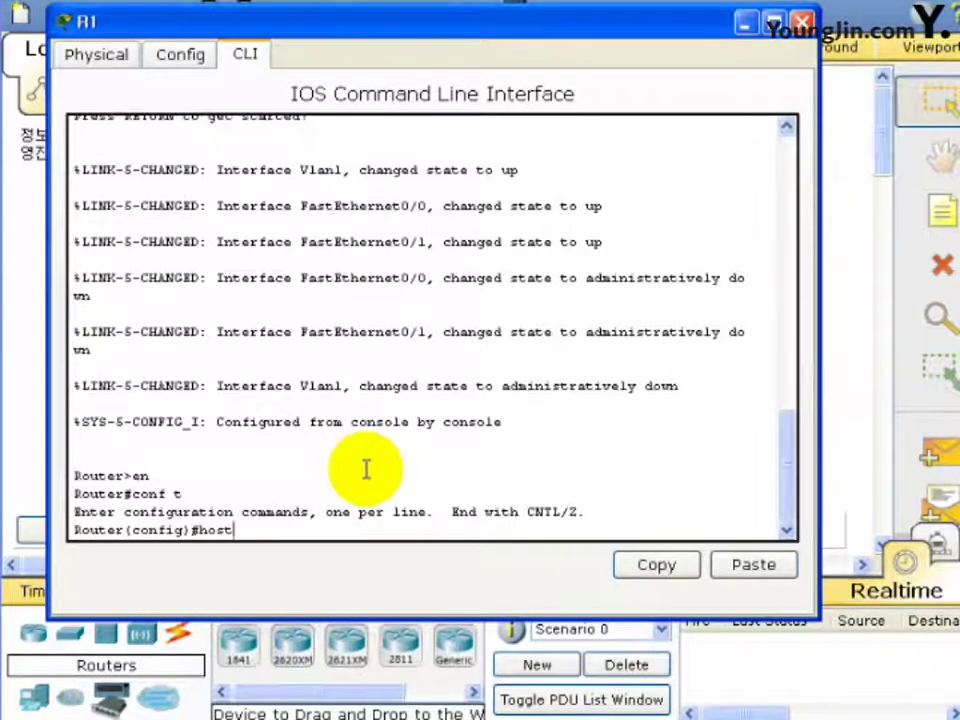
type("name R")
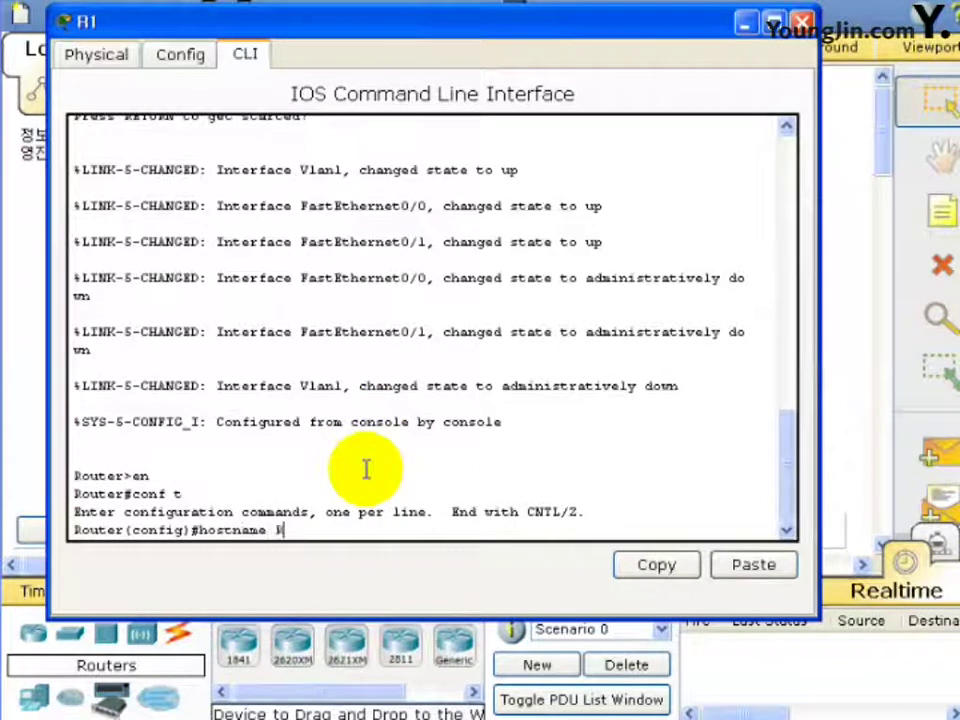
type("1")
key("Return")
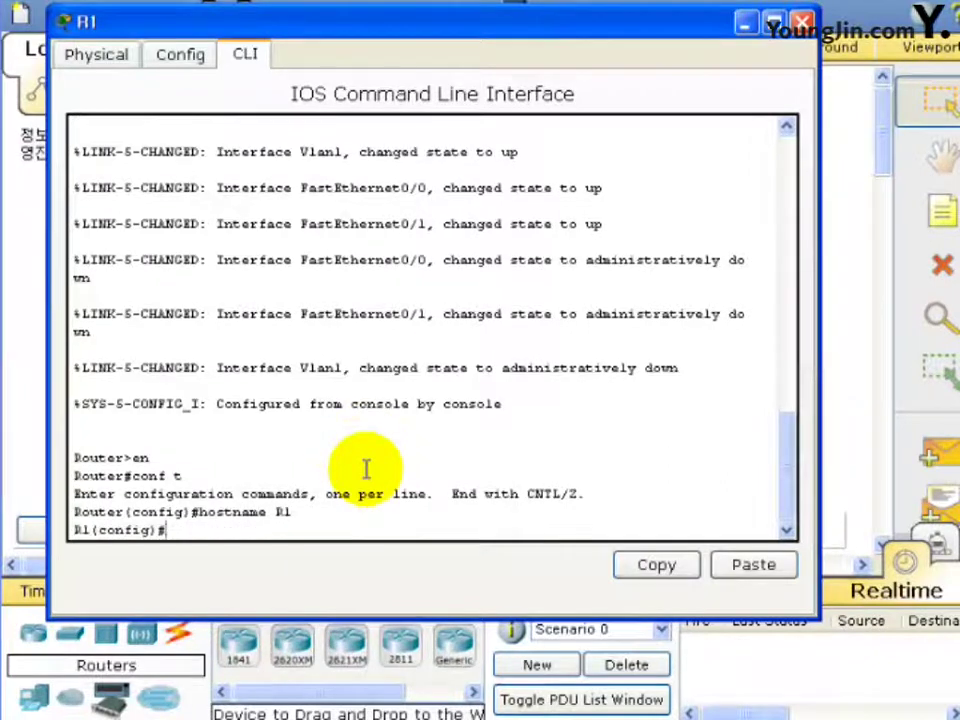
type("en")
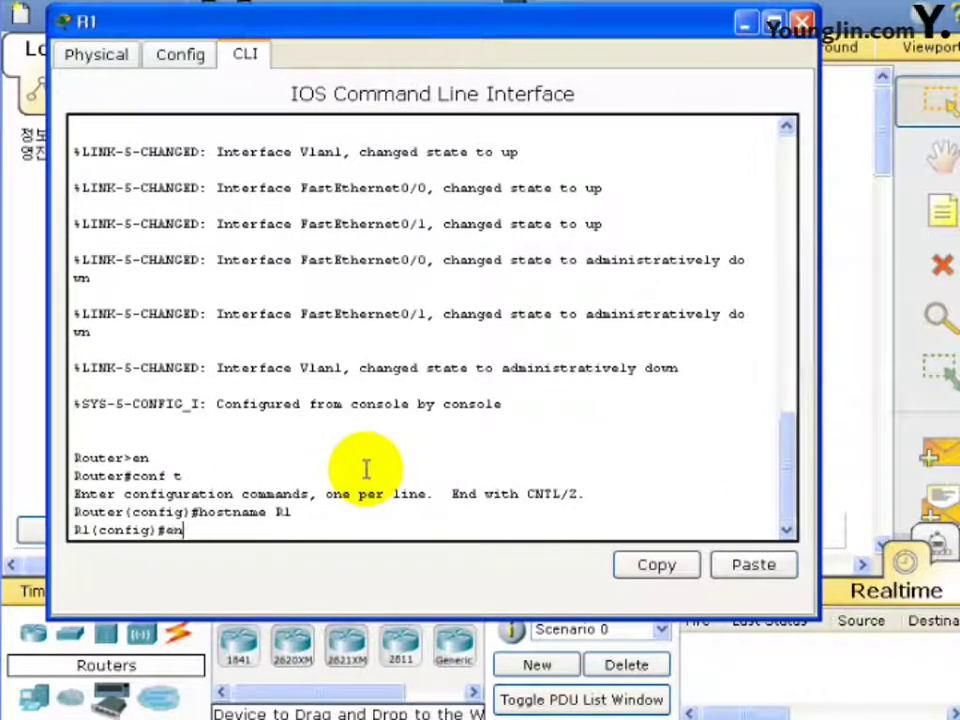
type("able ")
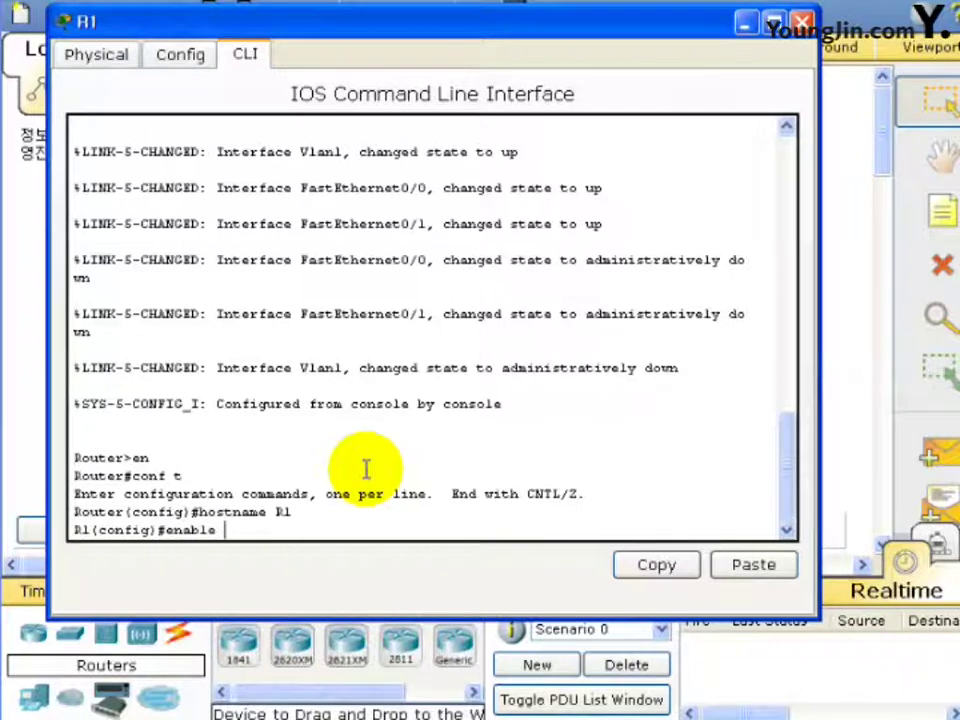
type("passw")
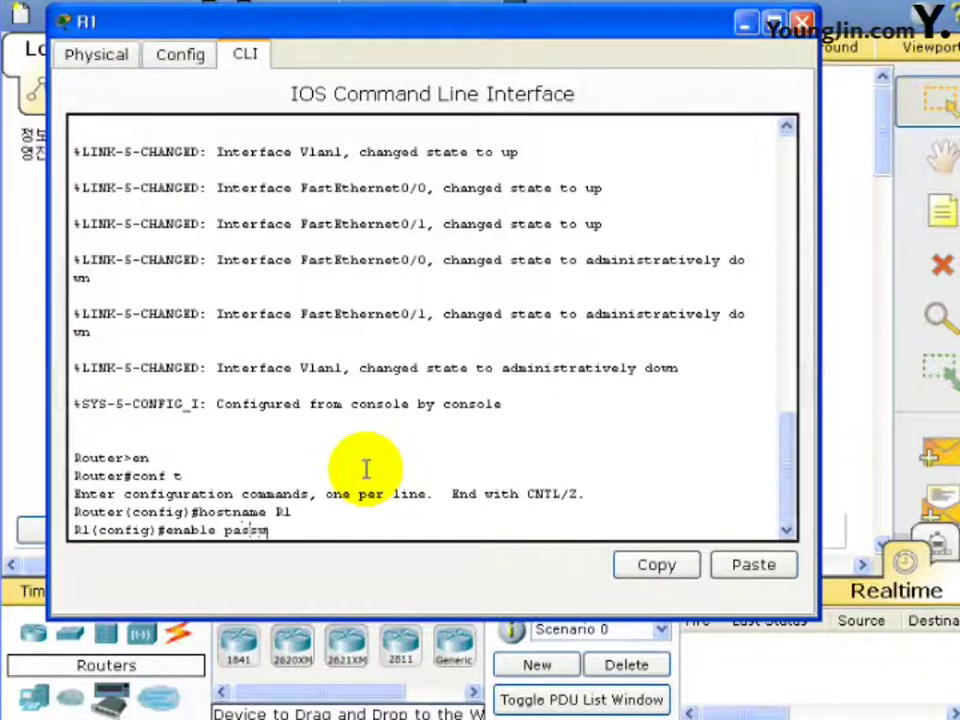
type("ord adminskills")
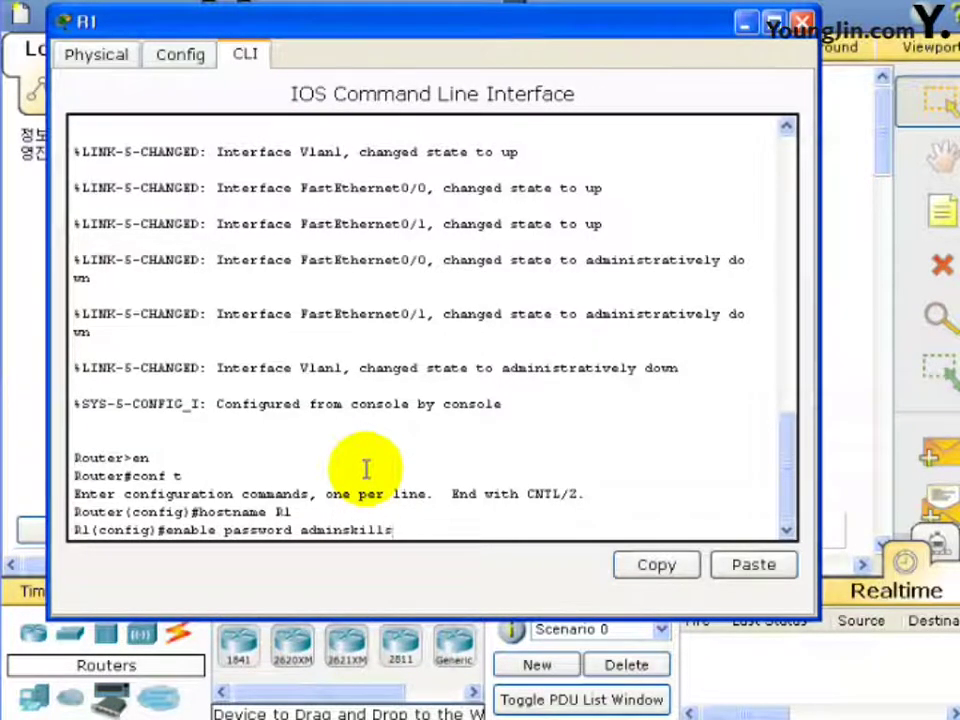
key("Return")
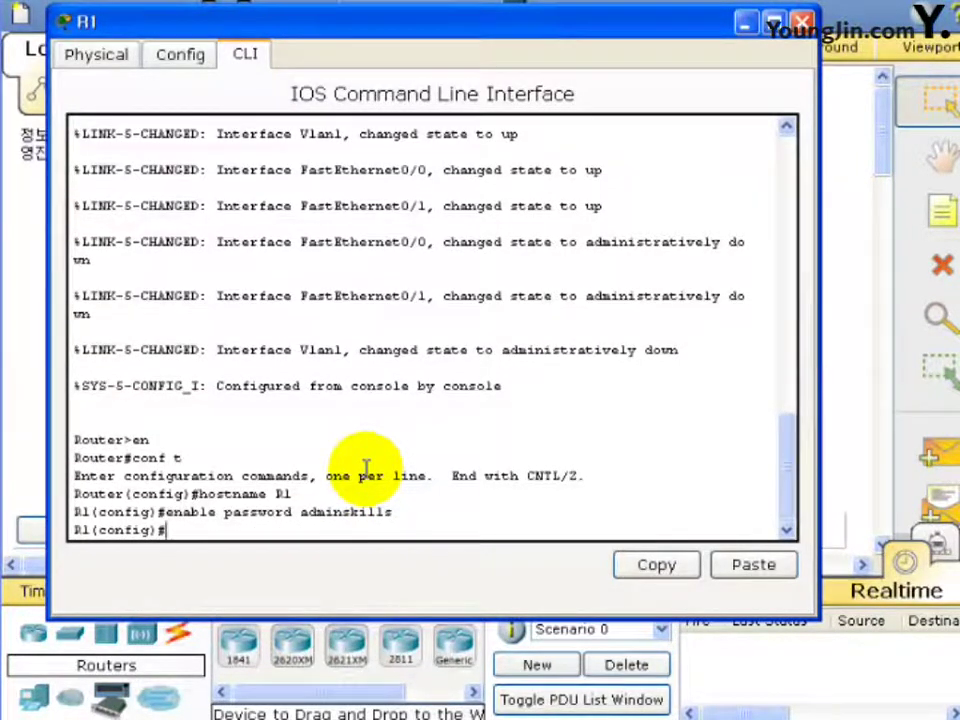
type("username")
type("master")
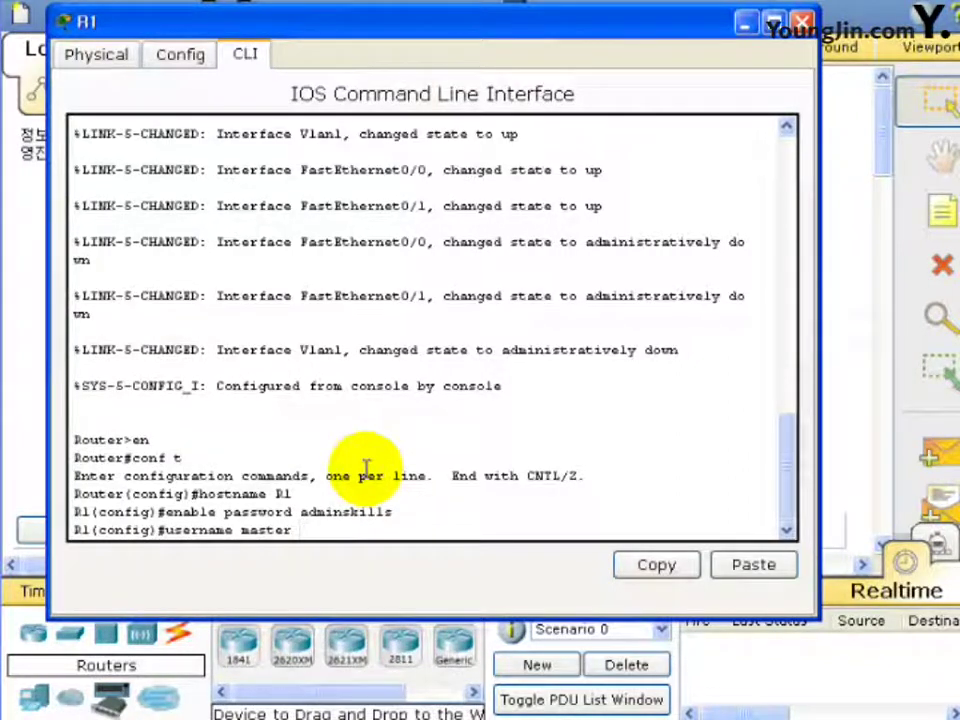
Finish the local user with its password and require login local on line console 0.
type("pass")
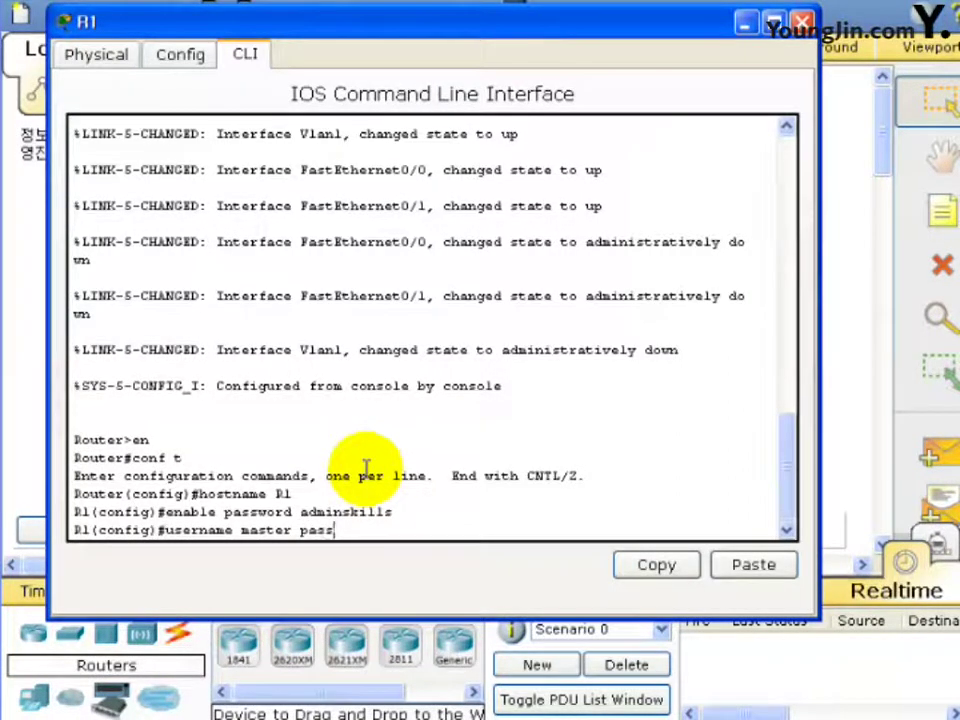
type("word")
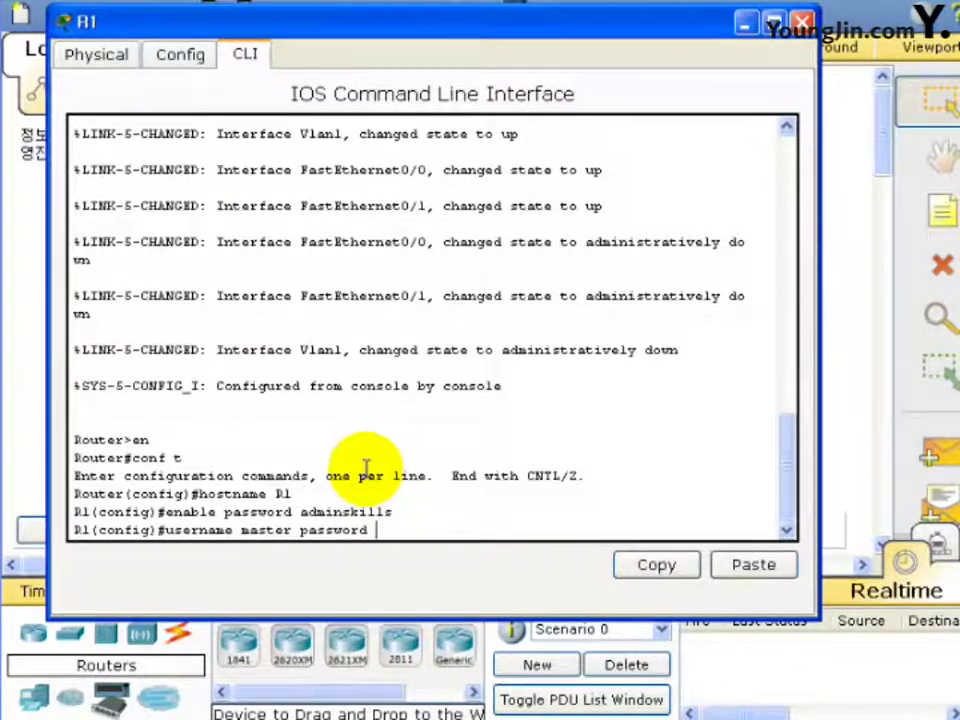
type(" ad")
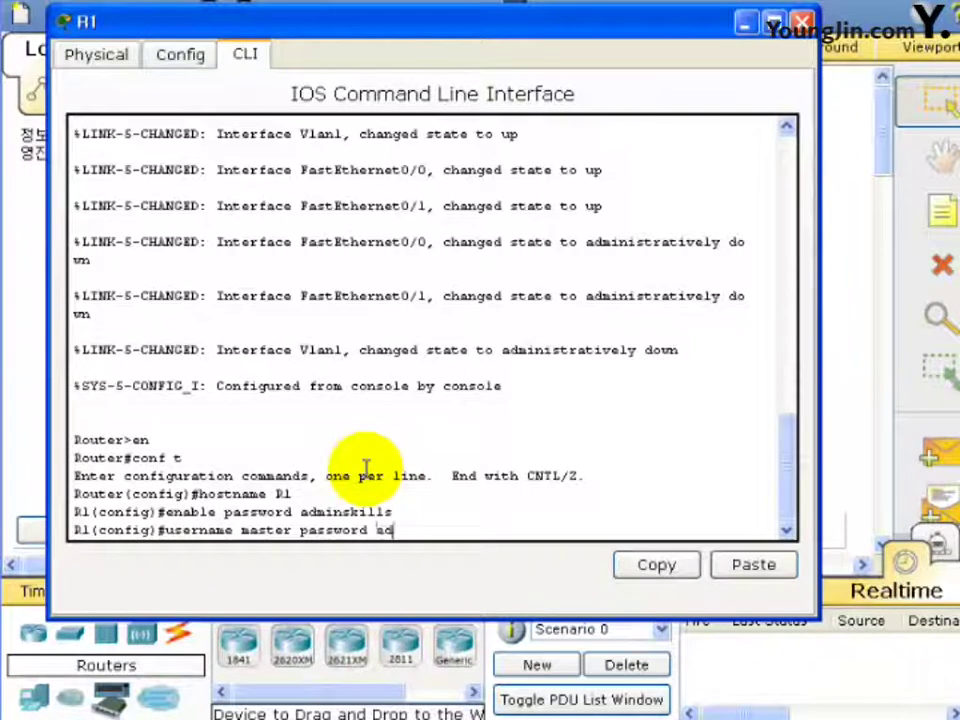
type("minskills")
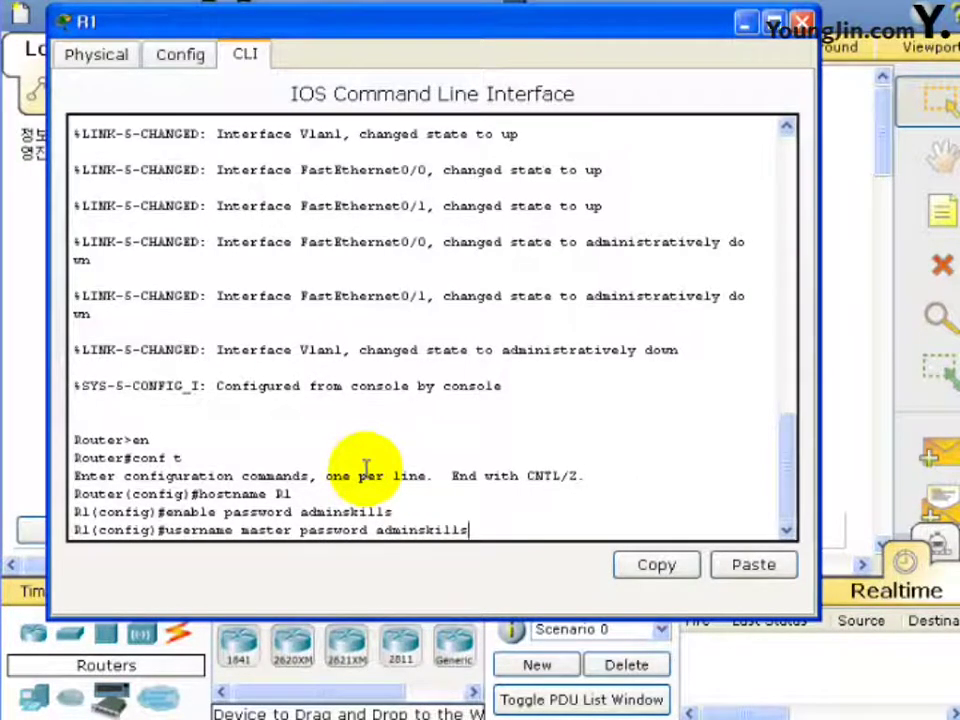
key("Return")
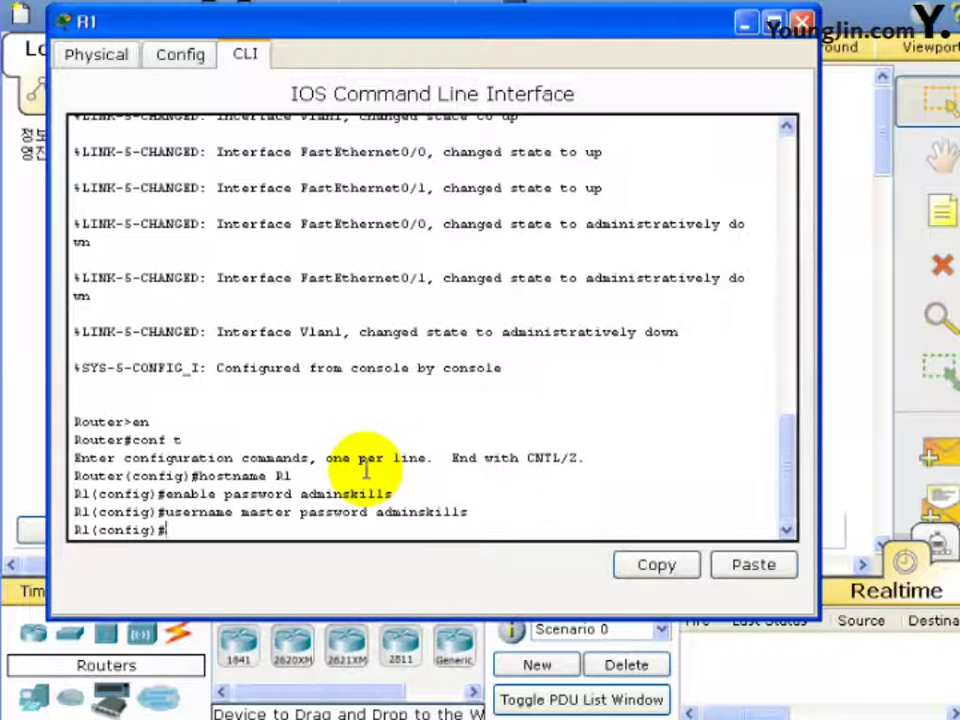
type("line")
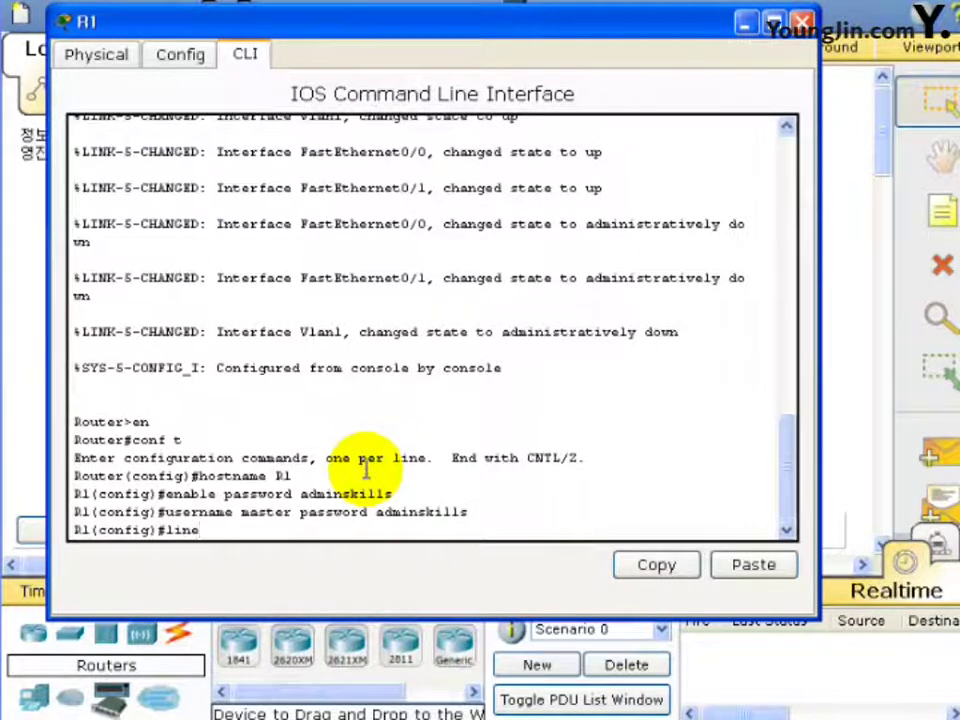
type(" conso")
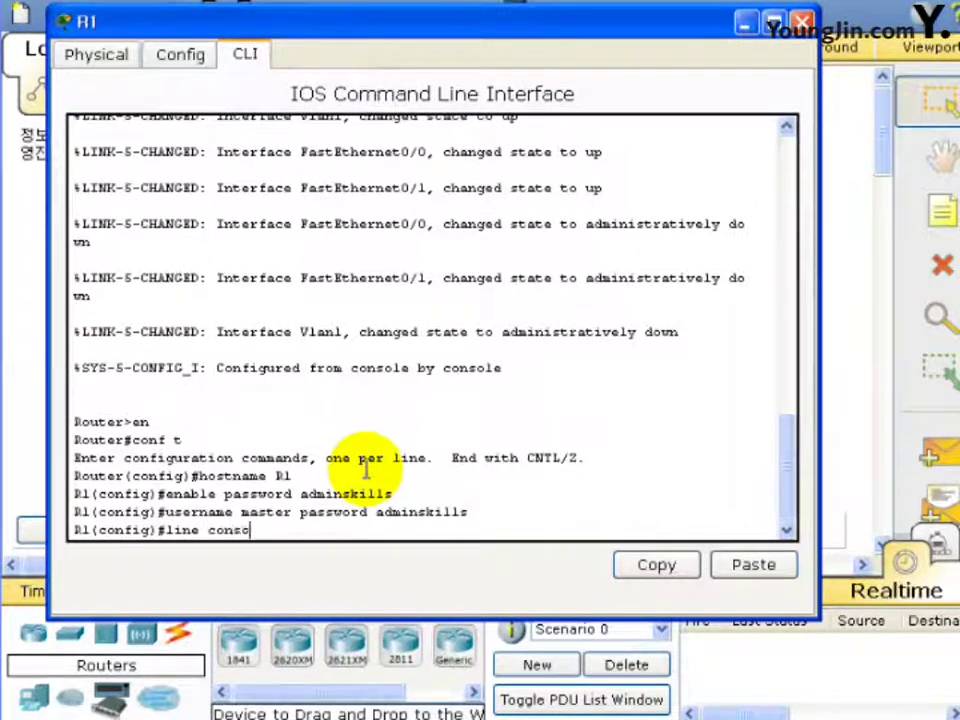
type("le 0")
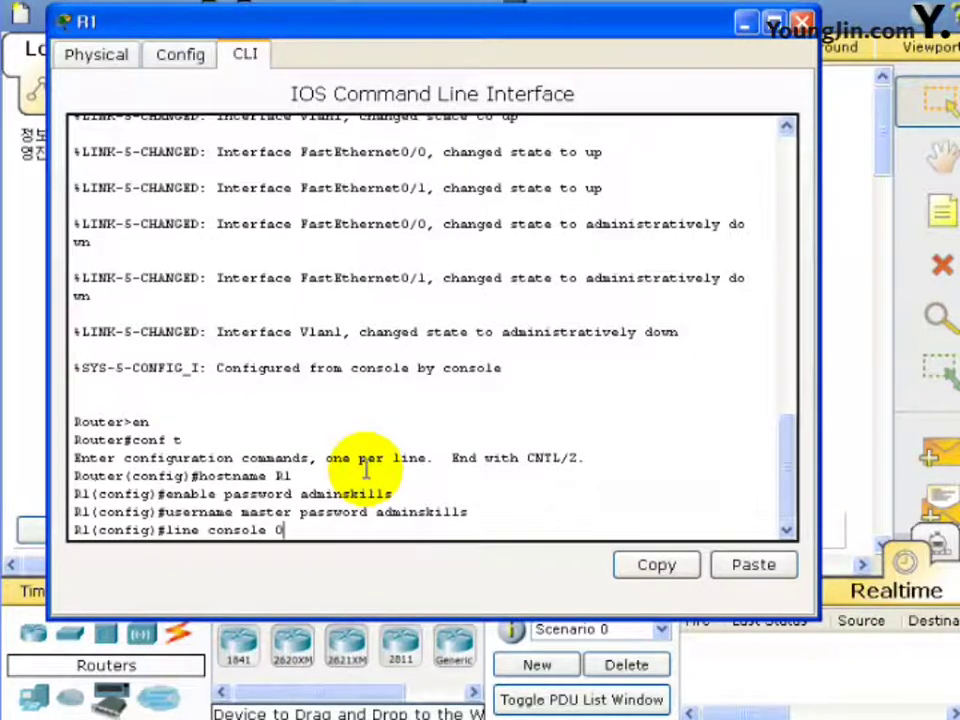
key("Return")
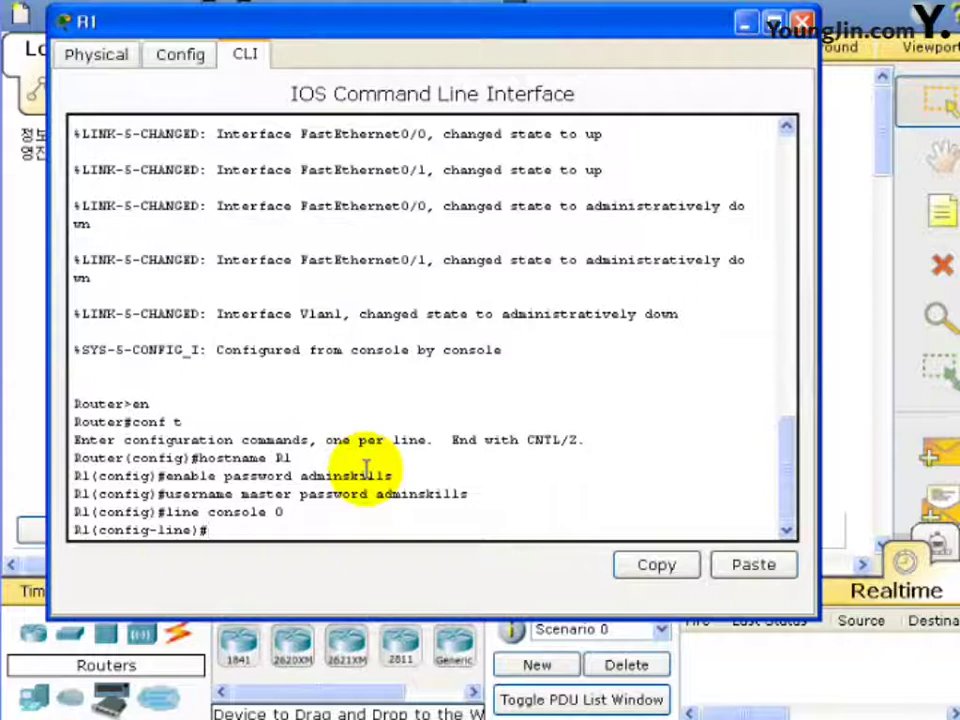
type("login local")
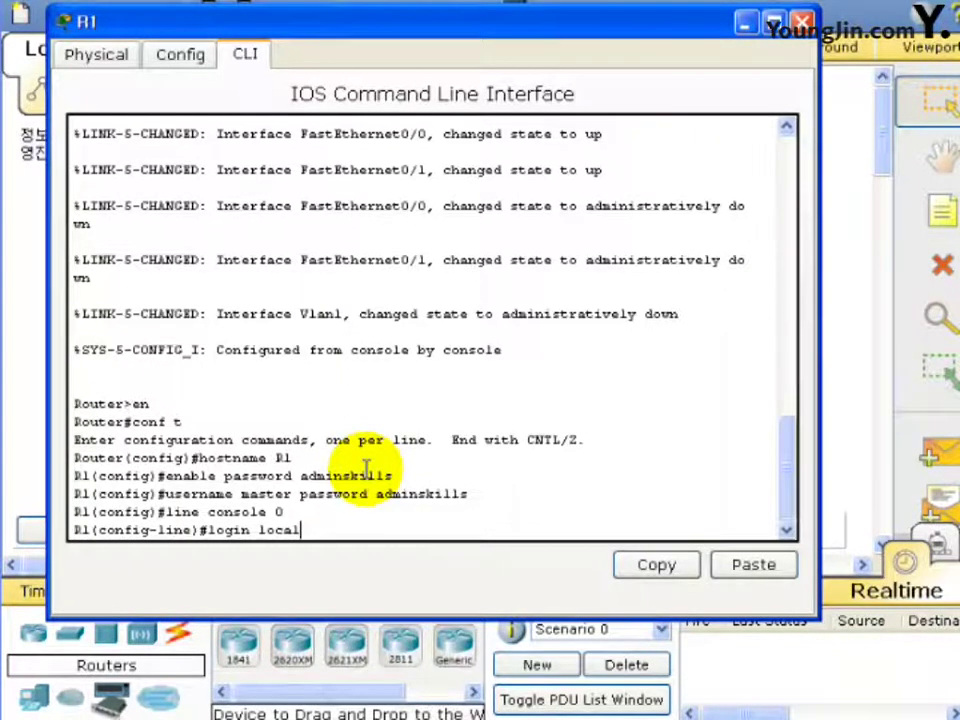
key("Return")
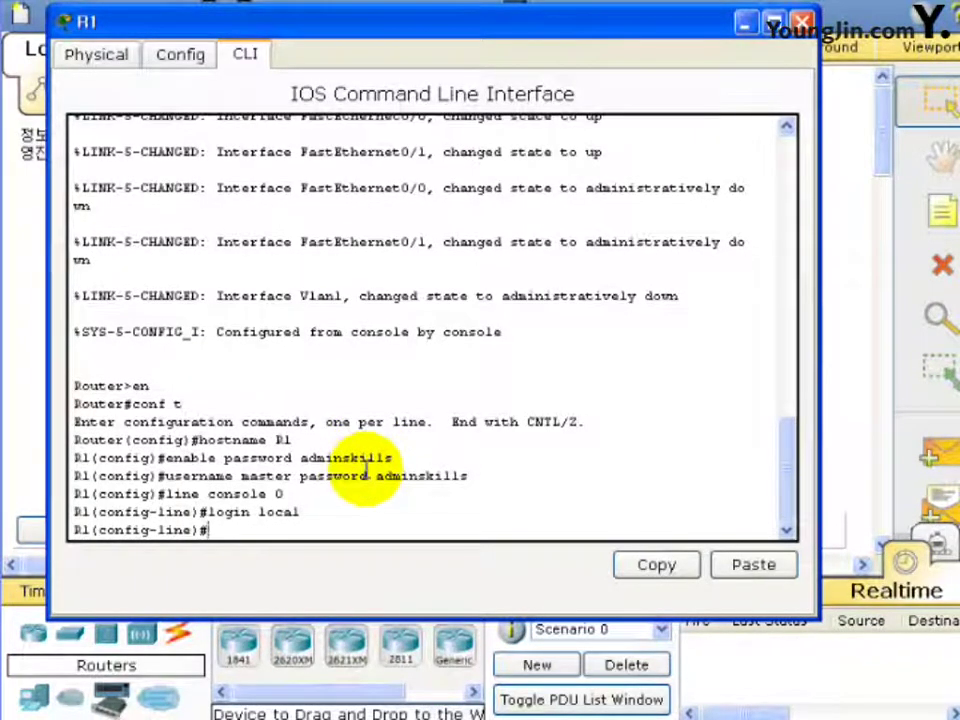
Require login local on line vty 0 4 and exit to global configuration.
type("line")
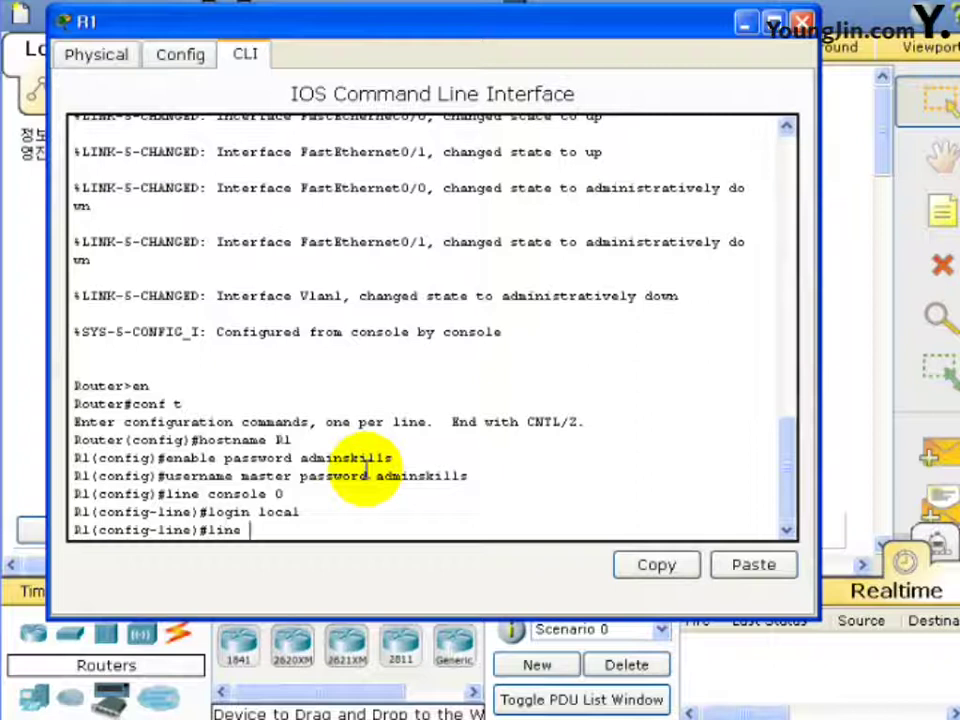
type(" v")
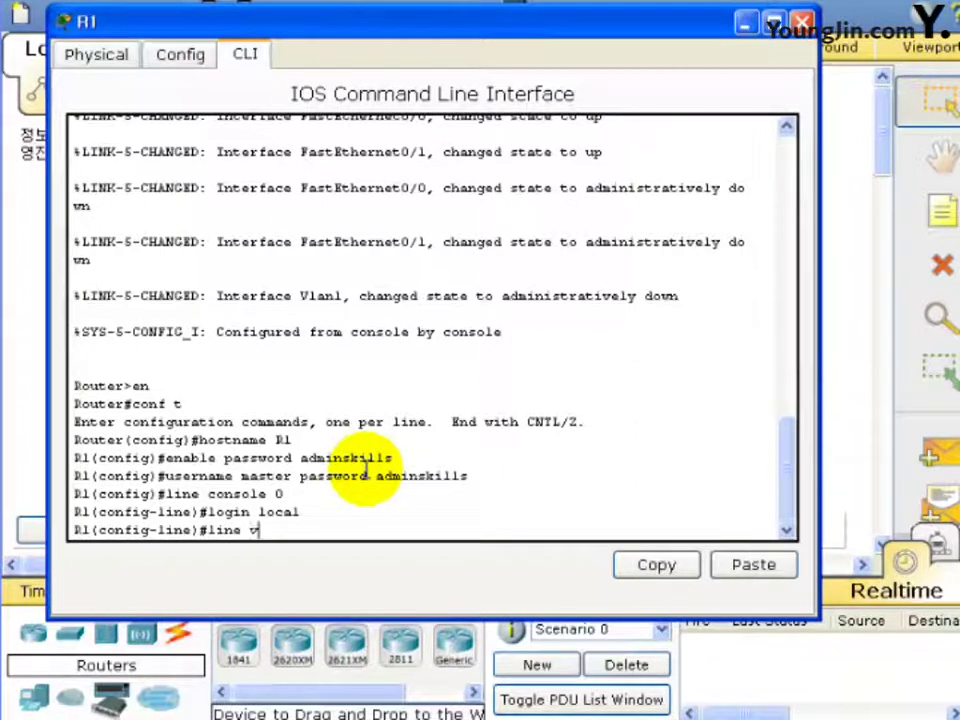
type("ty 0 4")
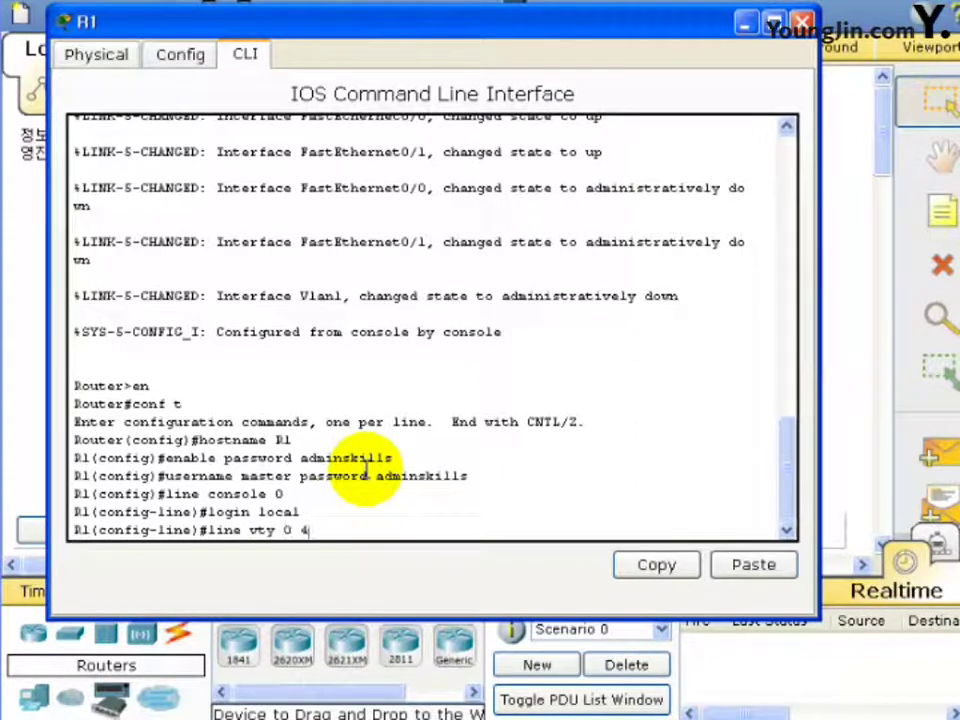
key("Return")
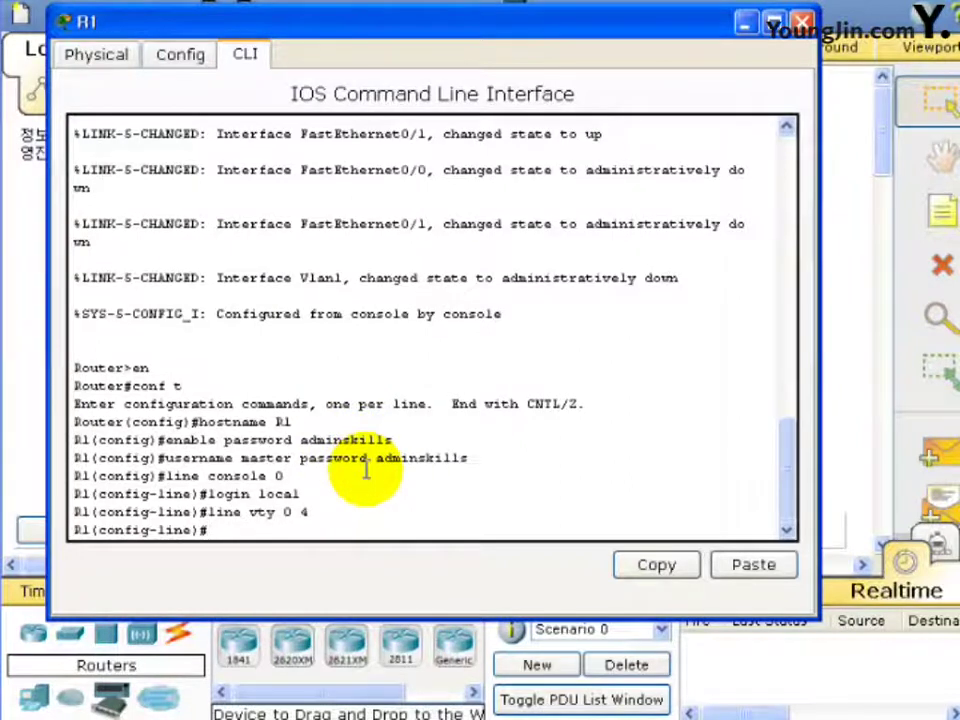
type("l")
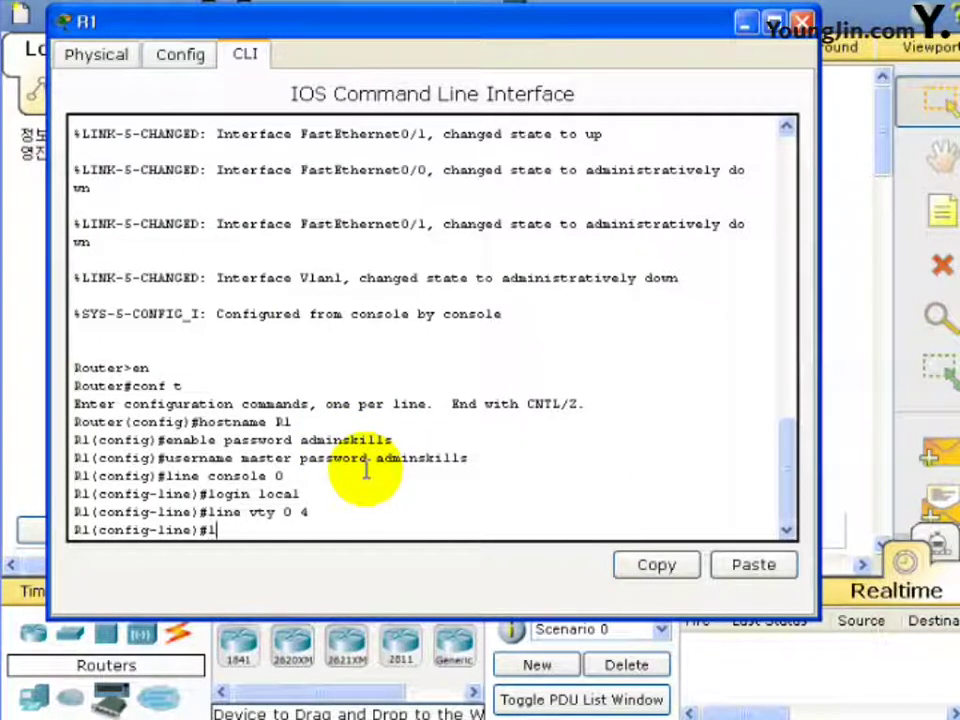
type("ogin local")
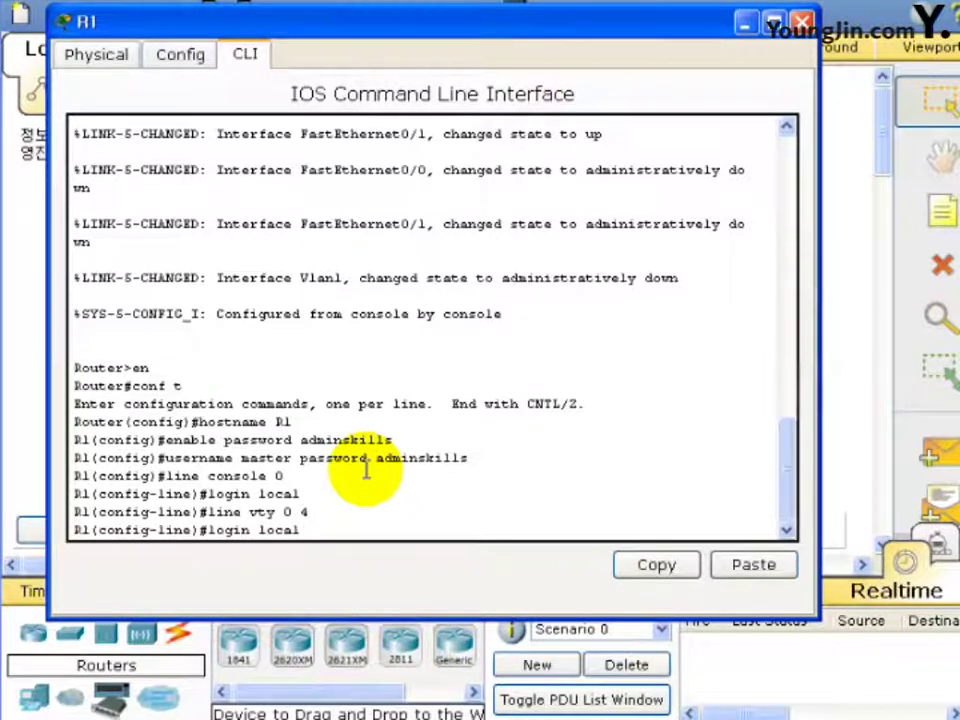
key("Return")
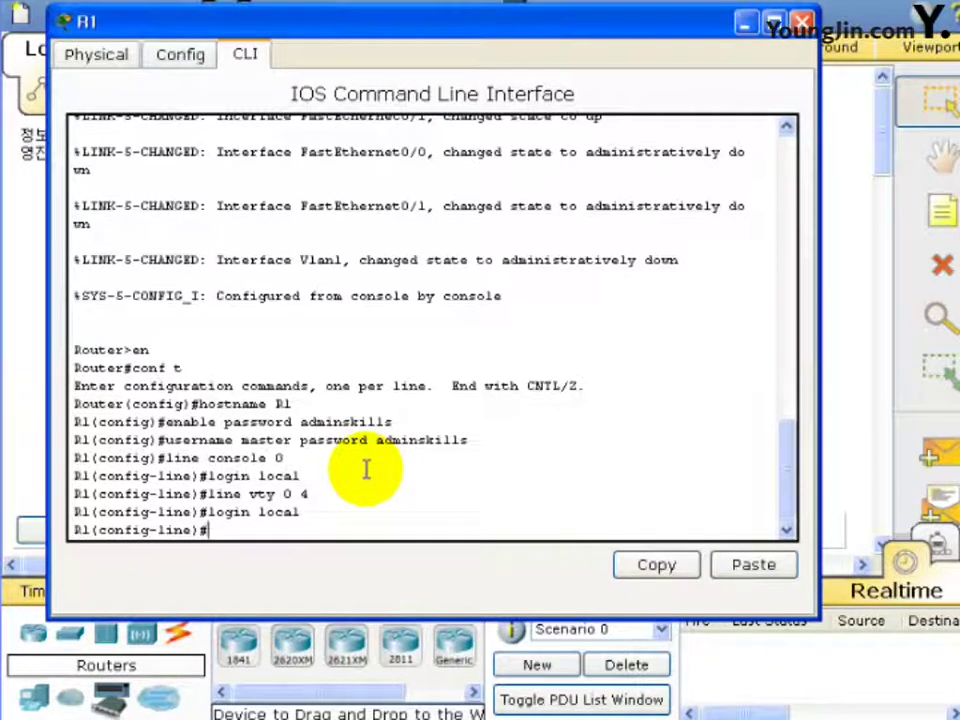
type("exit")
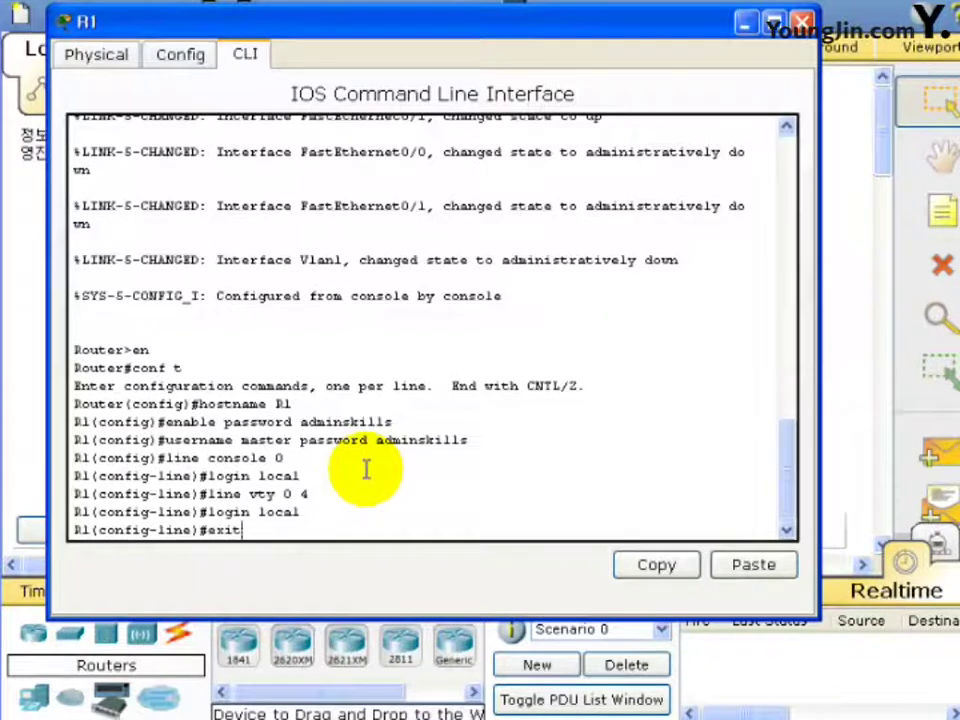
key("Return")
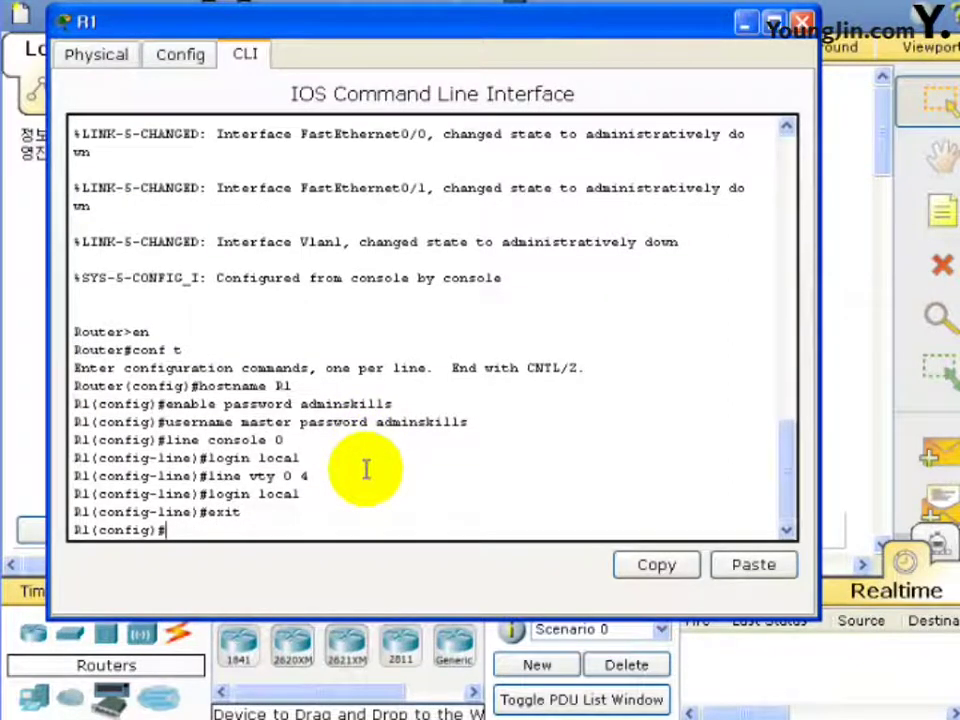
Add the banner motd '## Welcome R1 Router ##' using d as the delimiter.
type("banner ")
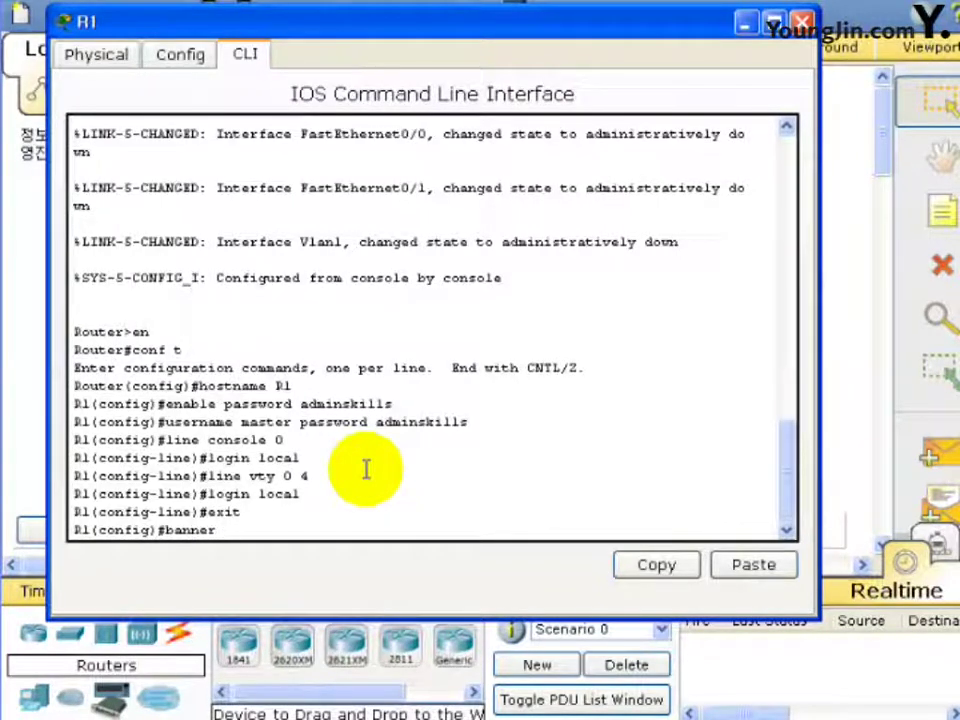
type("motd d")
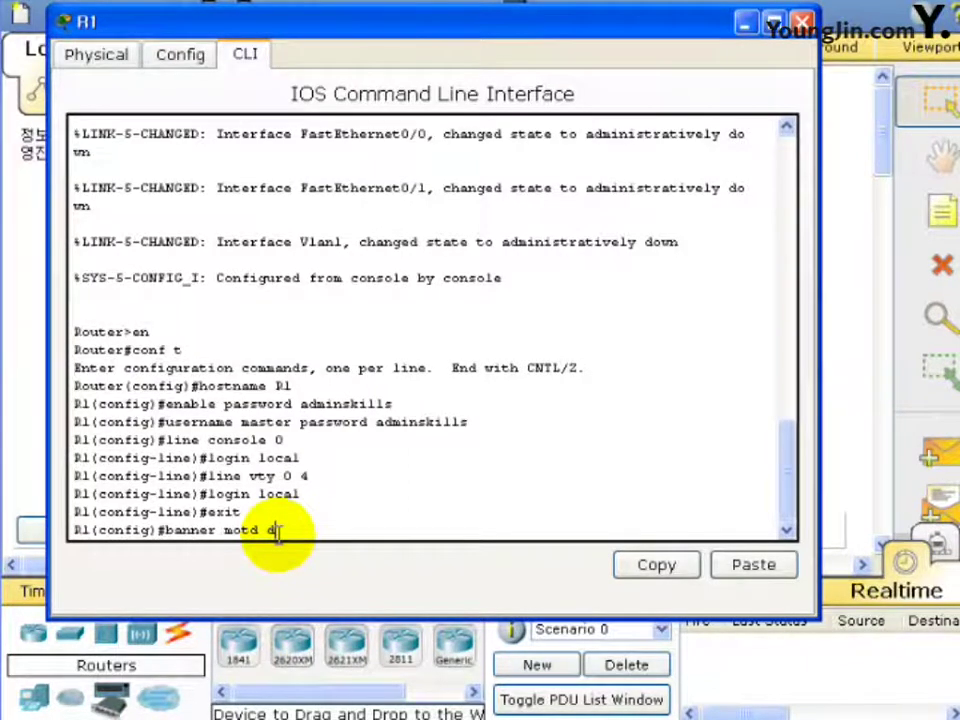
key("Return")
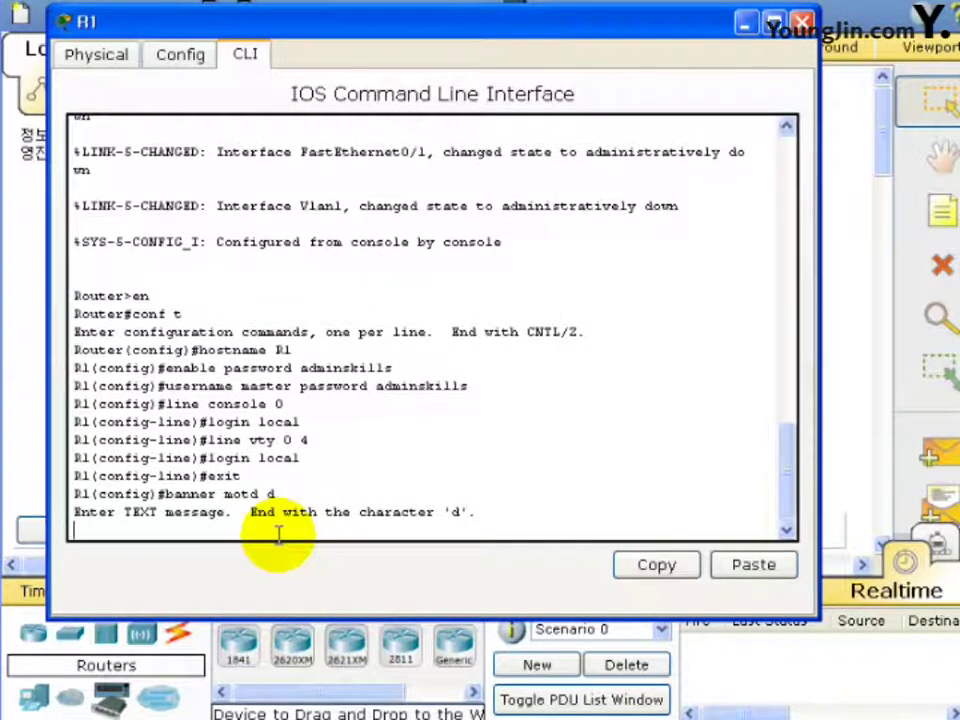
type("## Welcome")
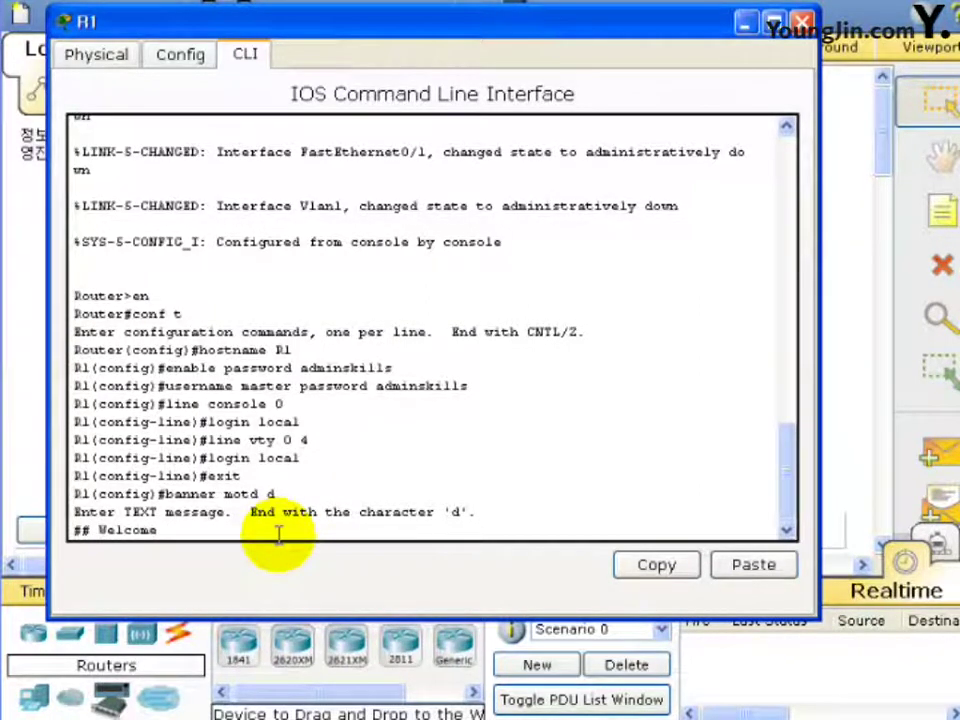
type(" R1 Router ")
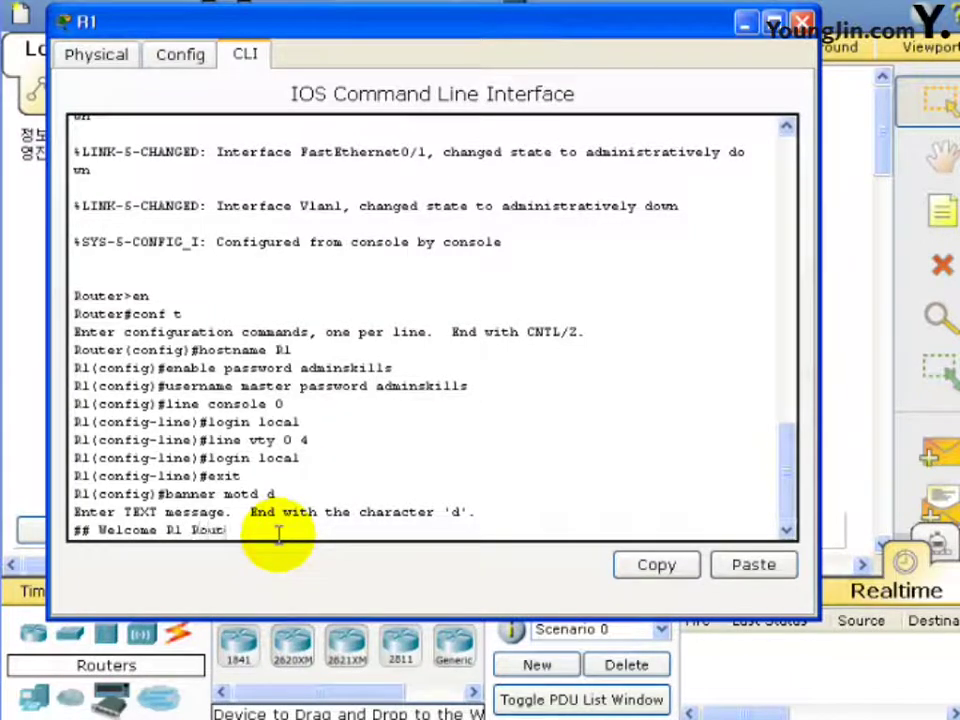
type("##")
key("Return")
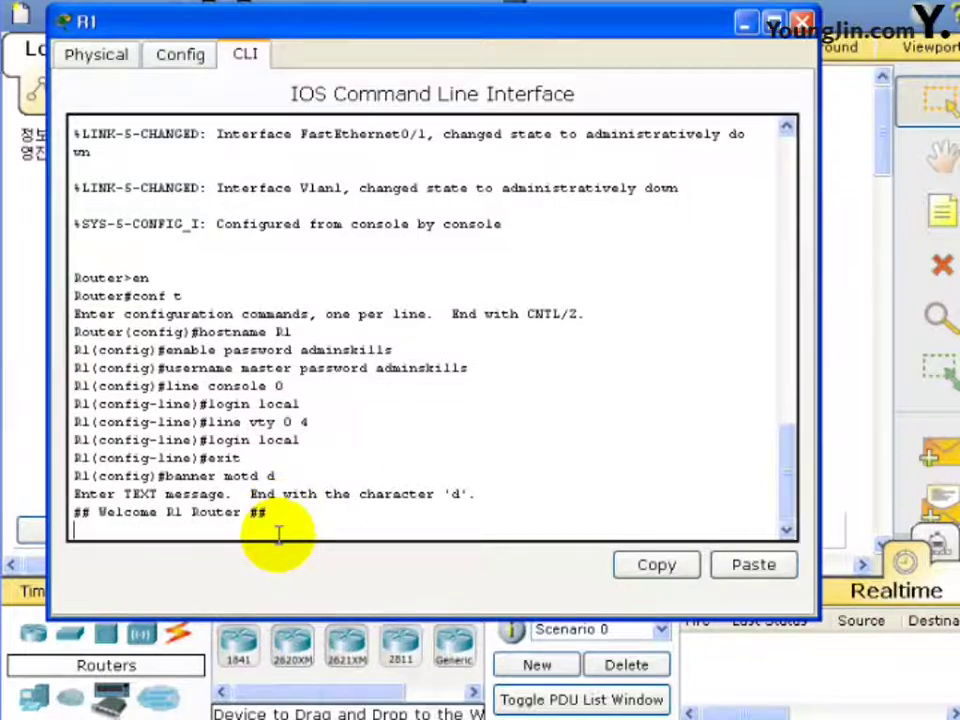
type("d")
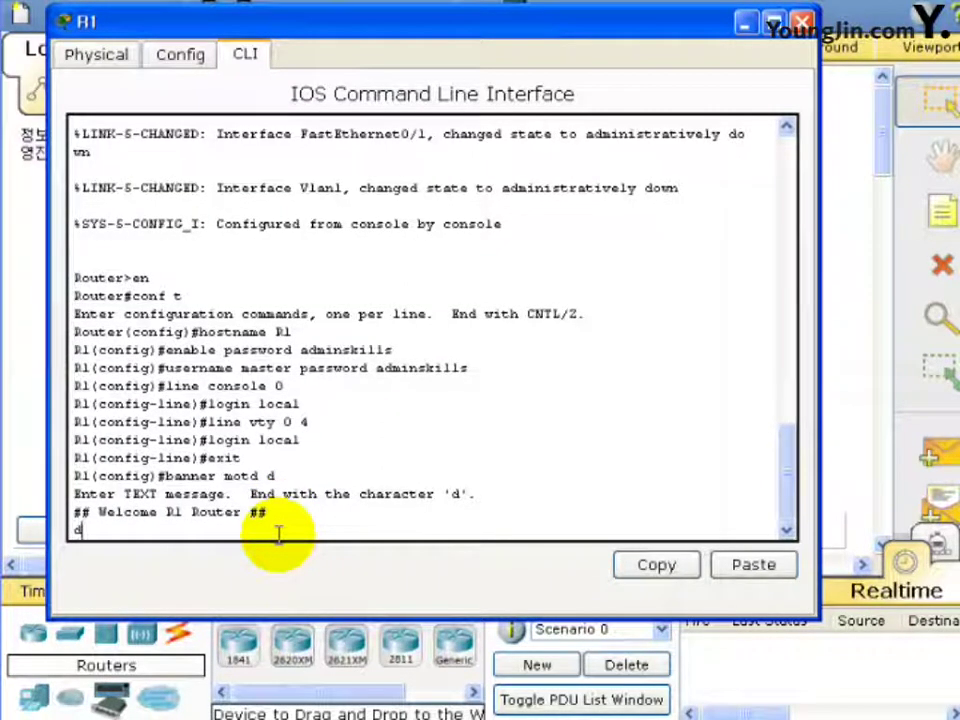
key("Return")
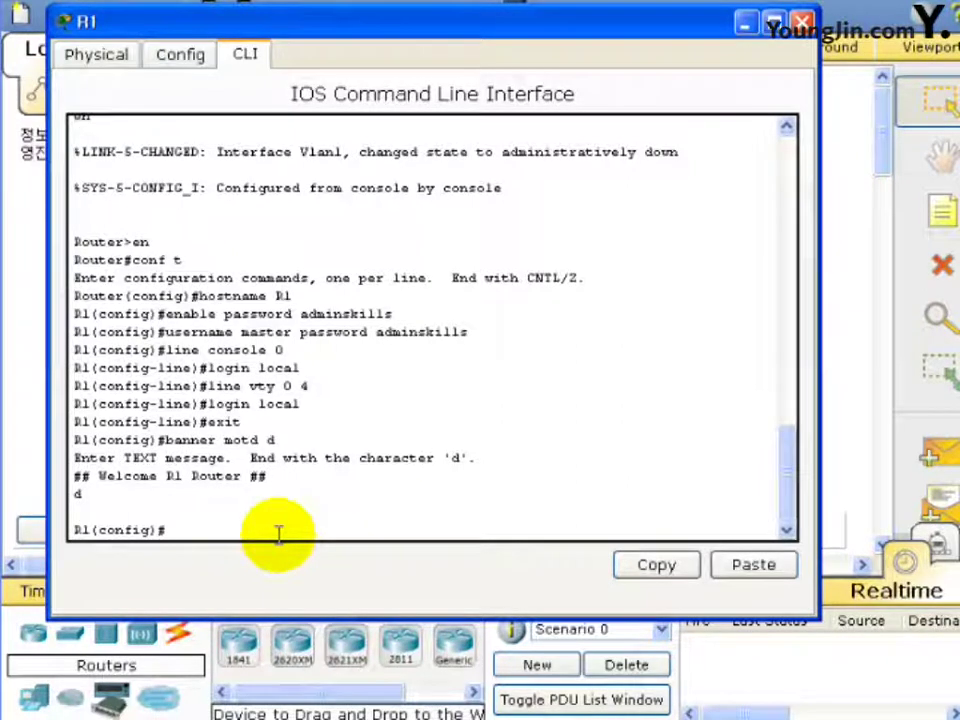
left_click_drag(478, 33, 622, 487)
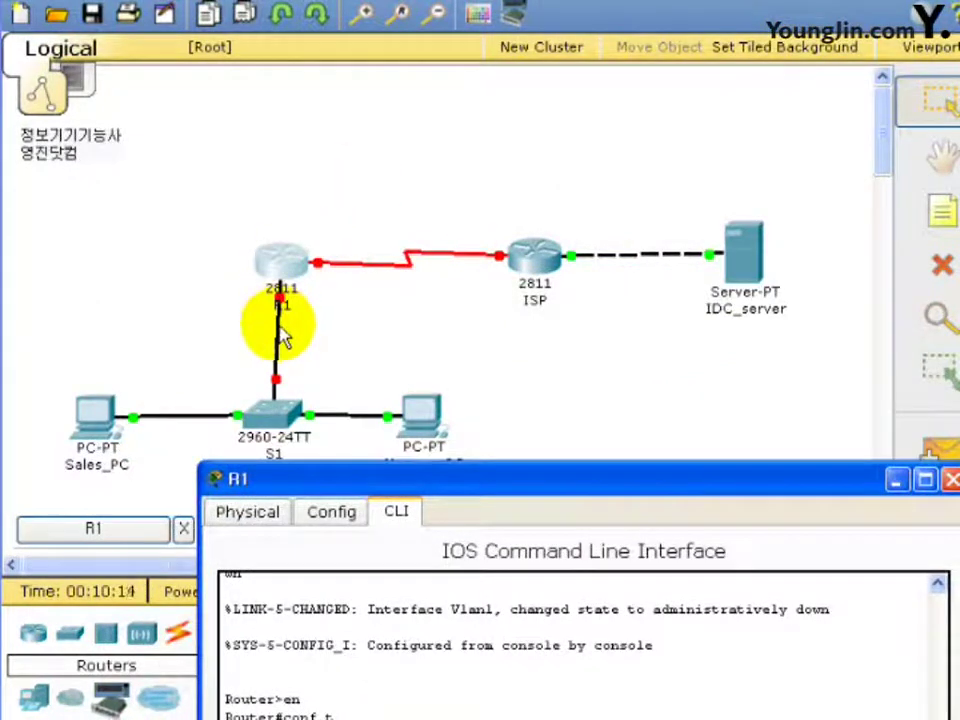
left_click(308, 305)
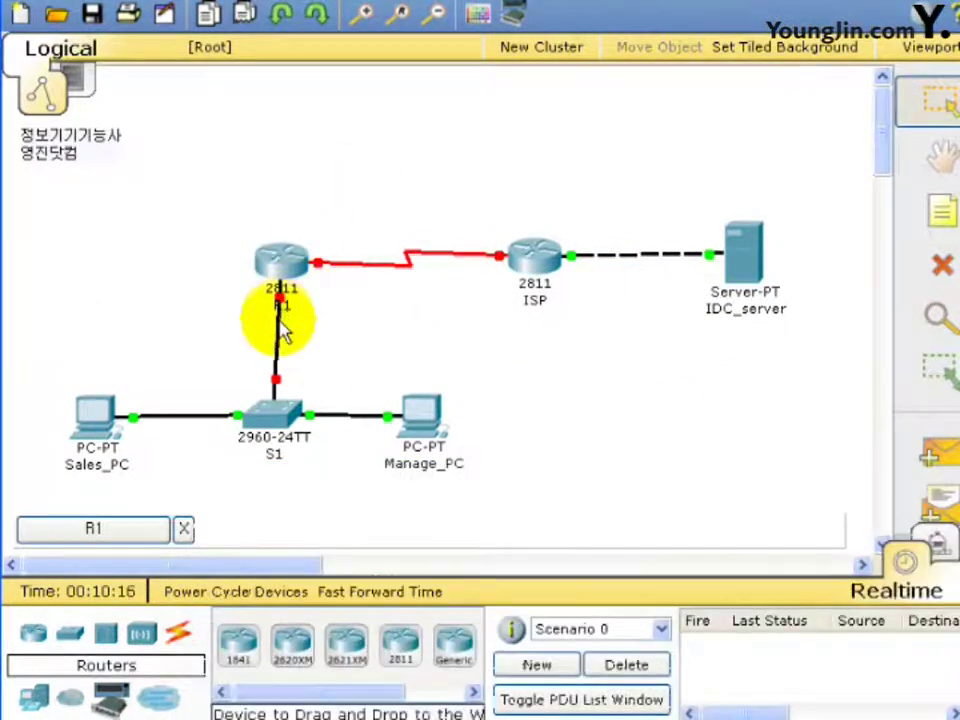
mouse_move(282, 335)
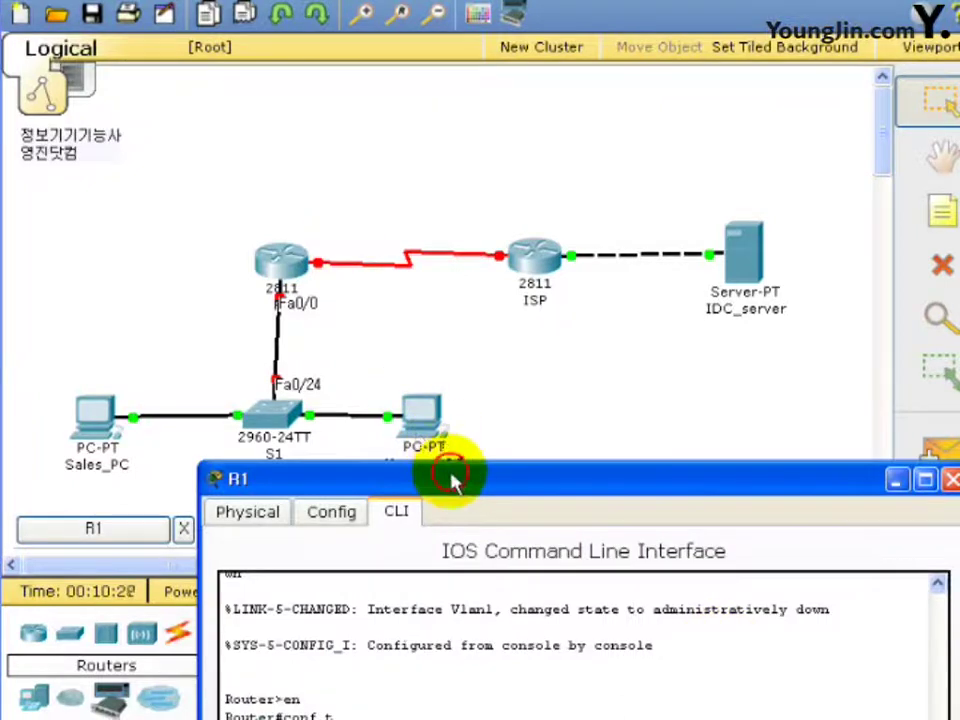
left_click_drag(454, 482, 418, 26)
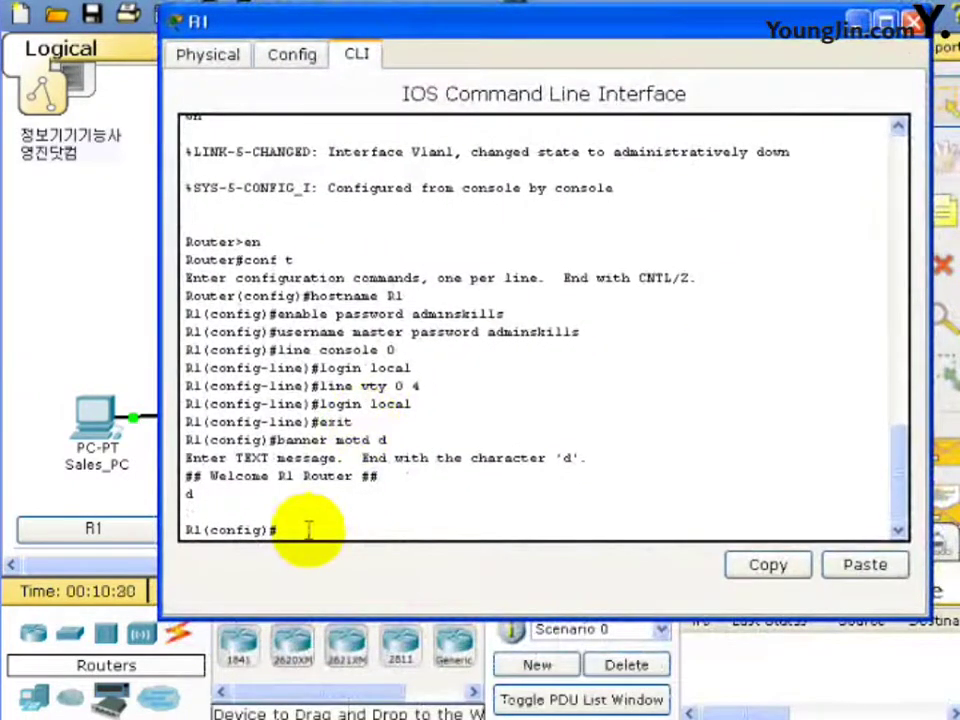
Bring up R1's Fa0/0 with no shut, exit, and minimize R1's window.
type("int f")
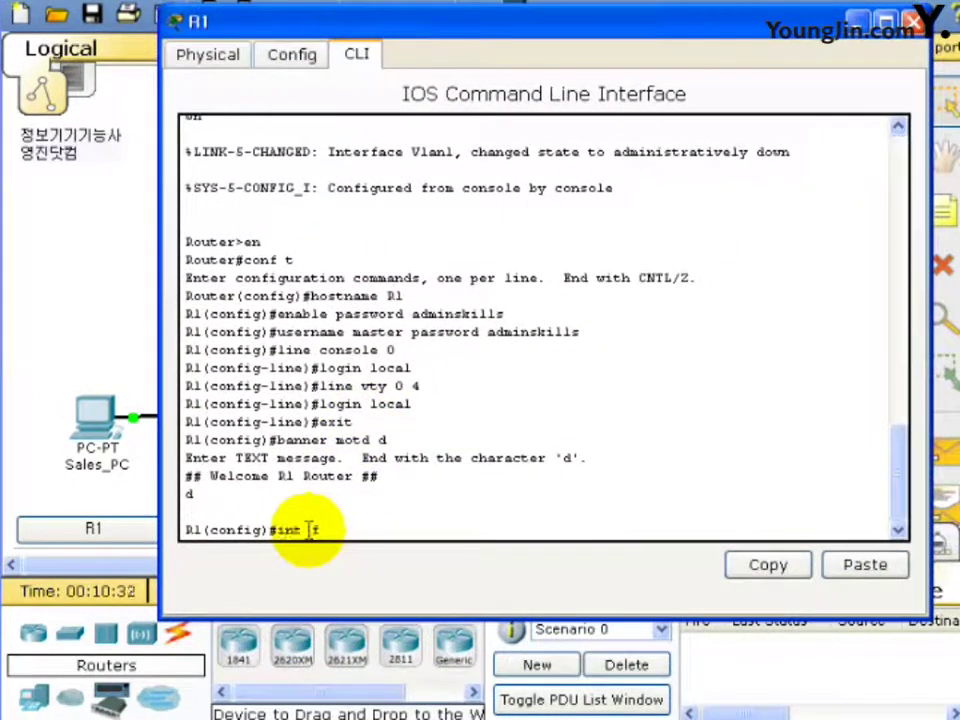
type("a0/0")
key("Return")
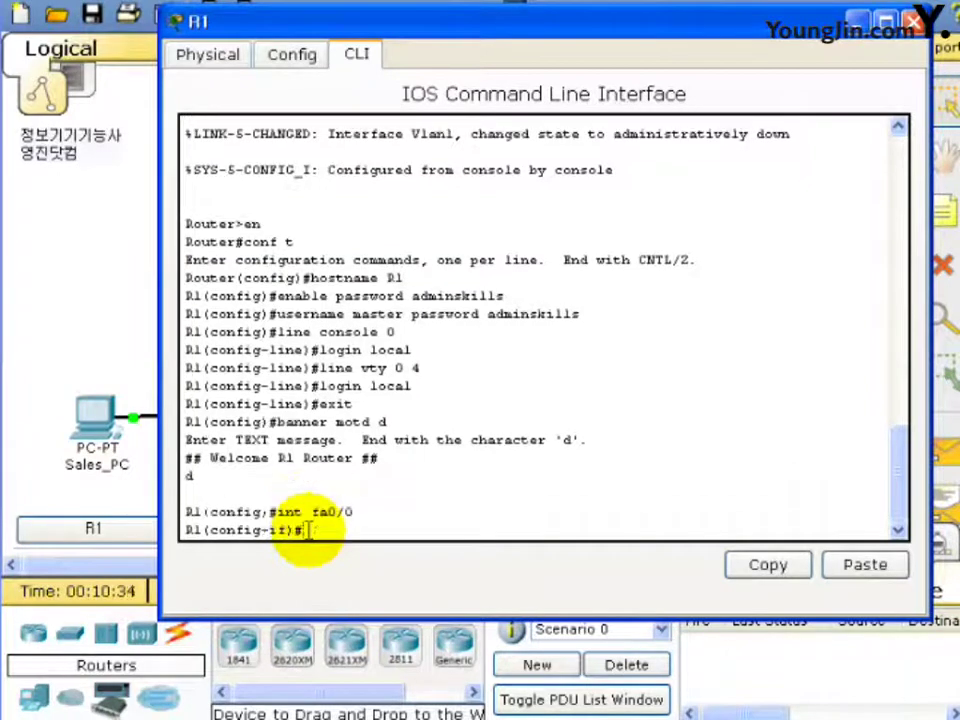
type("no shut")
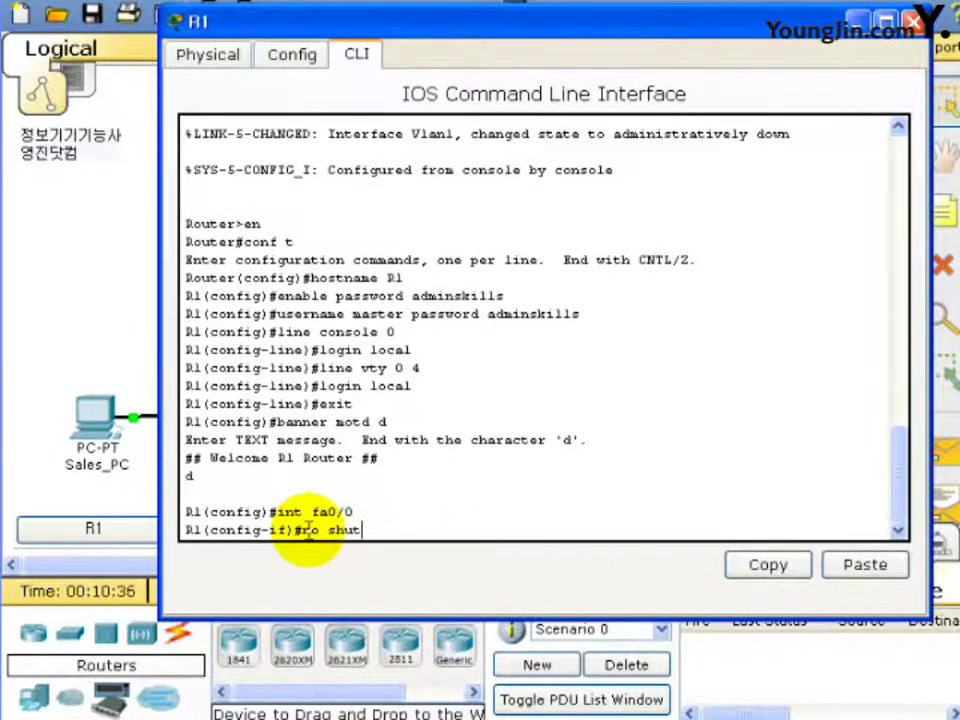
key("Return")
key("Return")
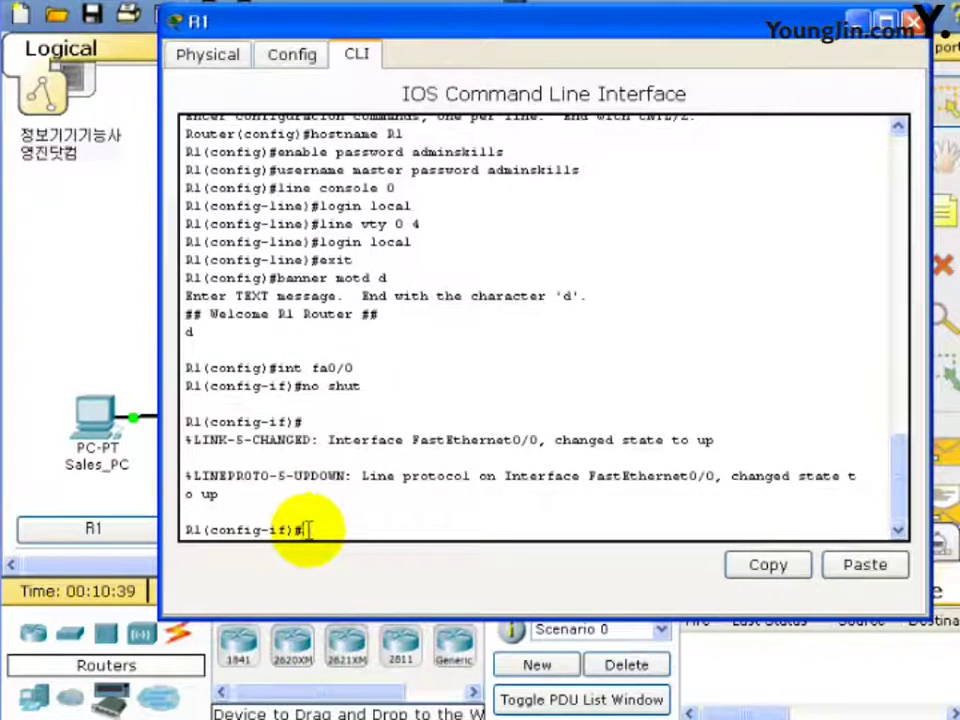
type("exit")
key("Return")
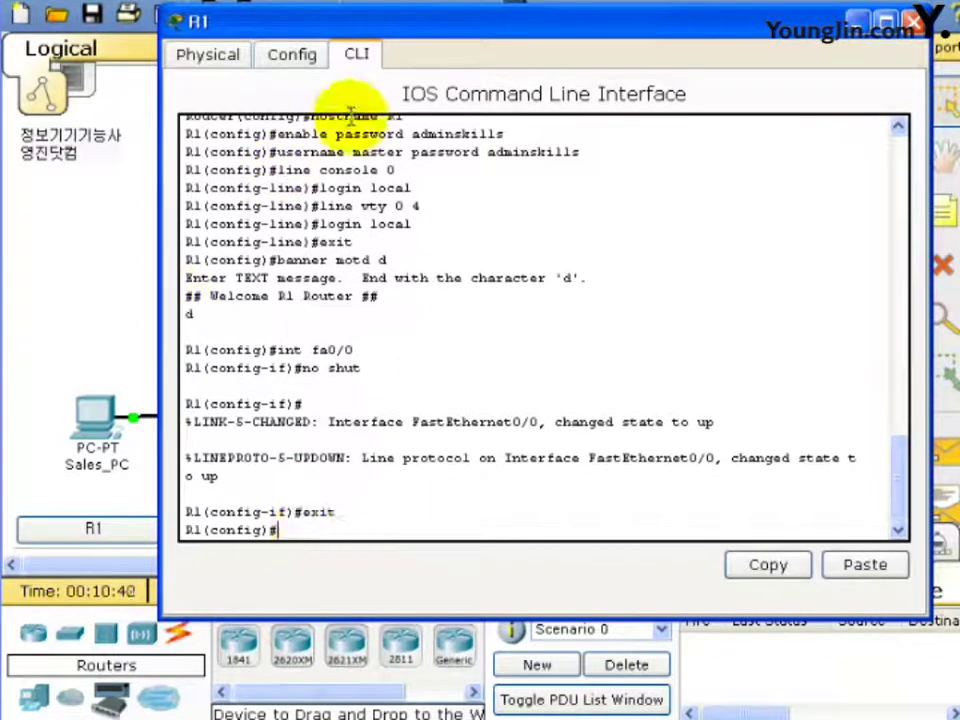
left_click(500, 718)
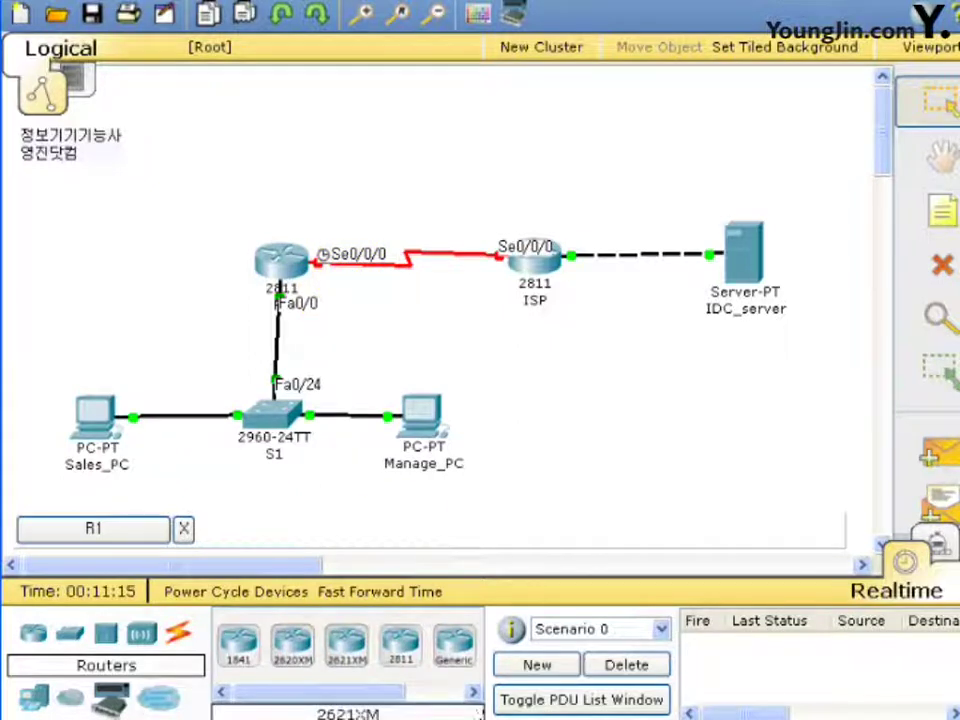
Back in R1's CLI, give Serial0/0/0 address 100.100.100.2 255.255.255.0.
key("alt+Tab")
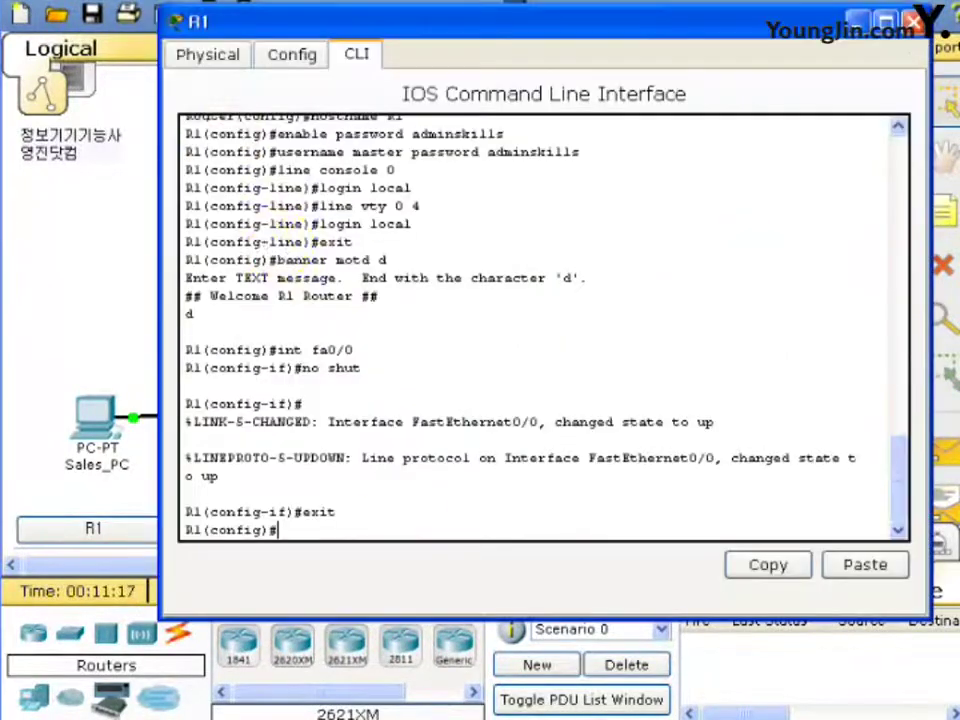
left_click_drag(411, 18, 386, 26)
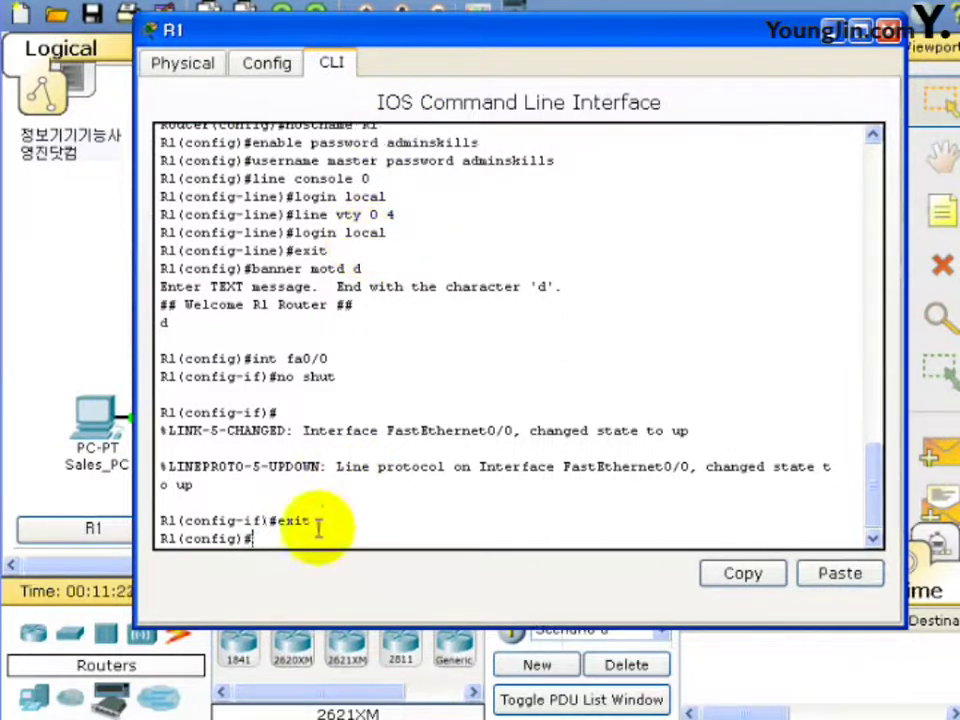
type("int ")
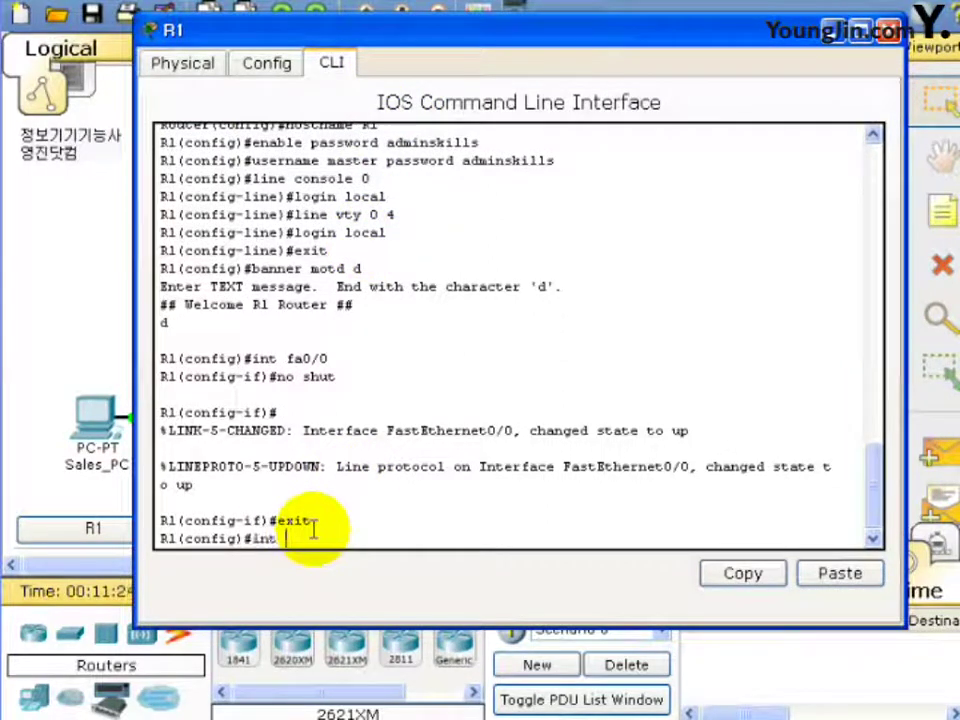
type("s0/0/0")
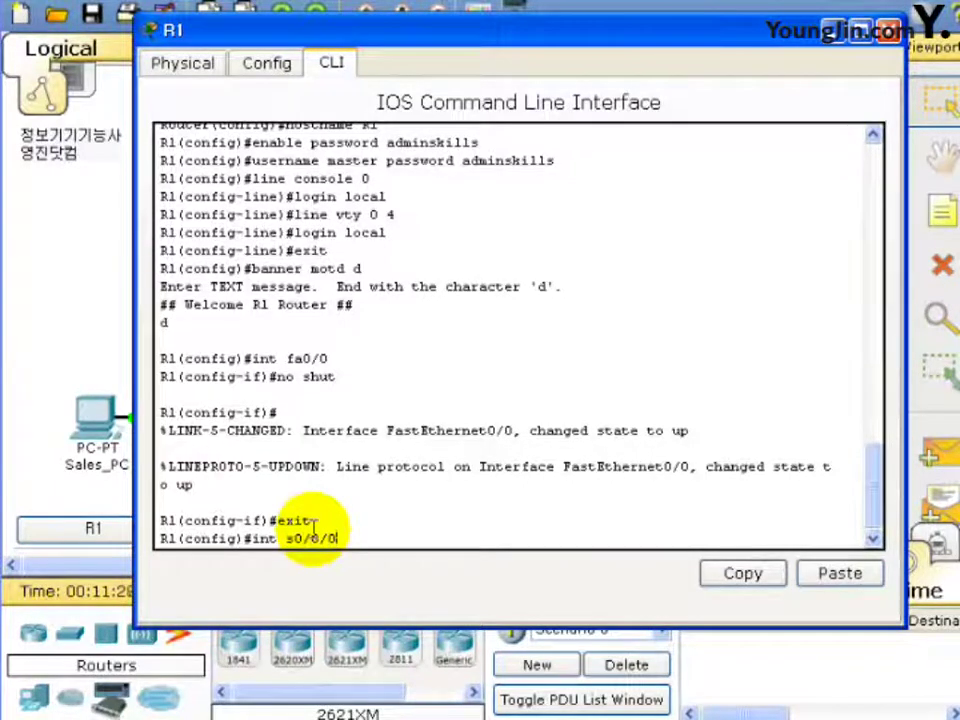
key("Return")
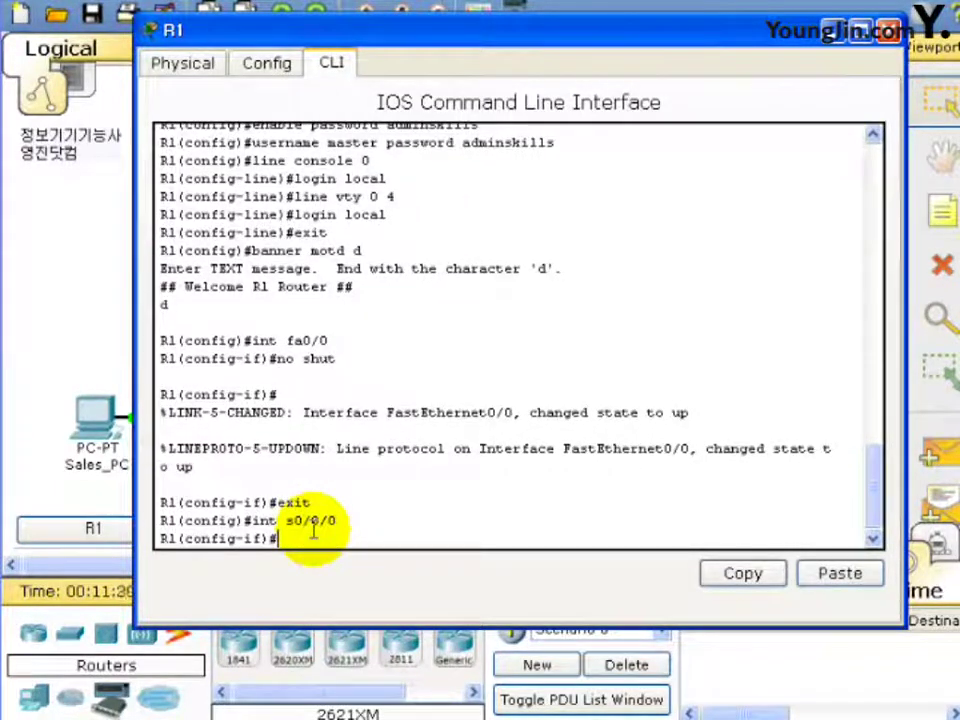
type("ip")
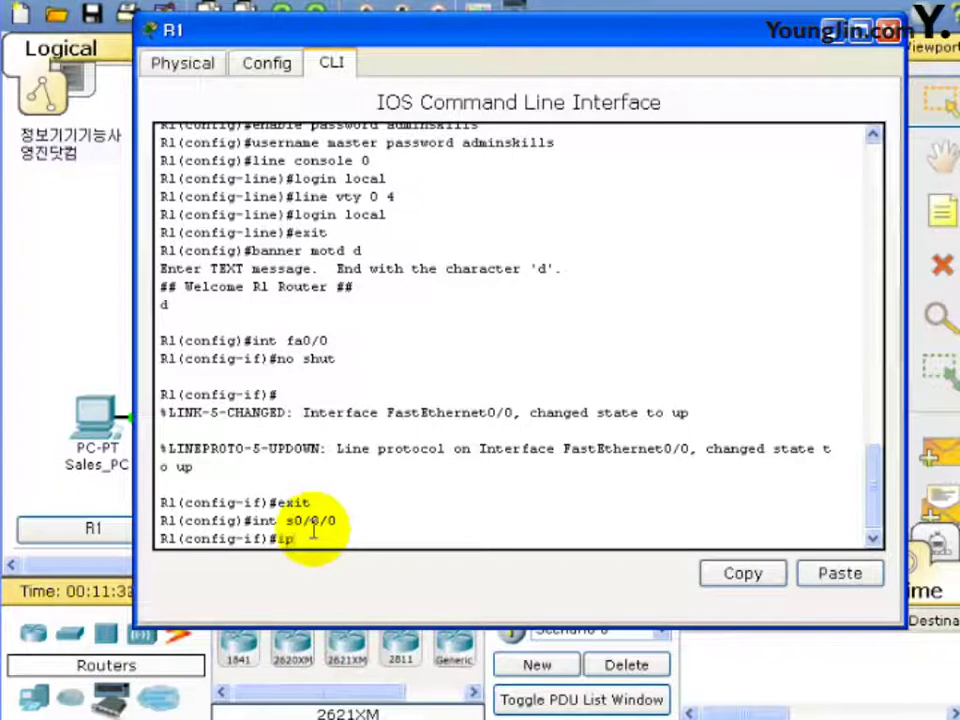
type(" add")
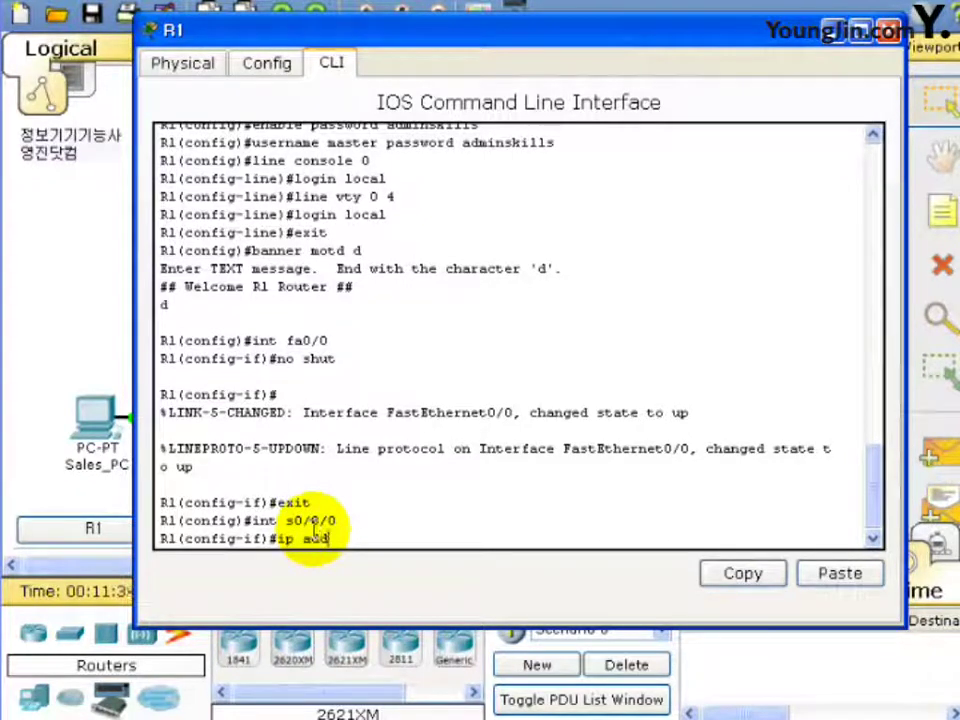
type("ress ")
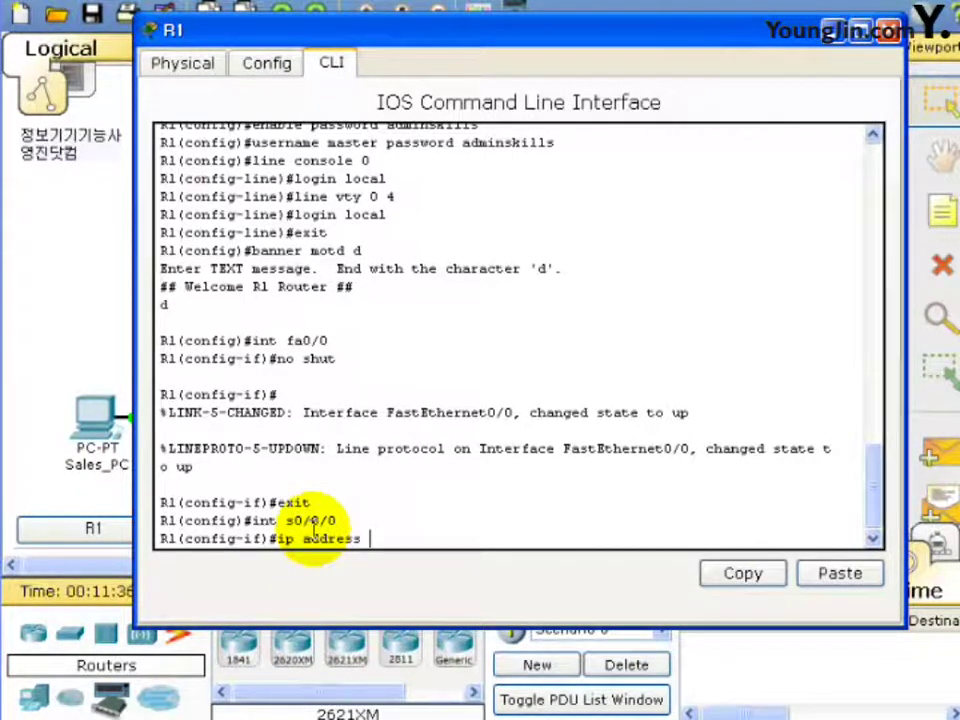
type("100.100.")
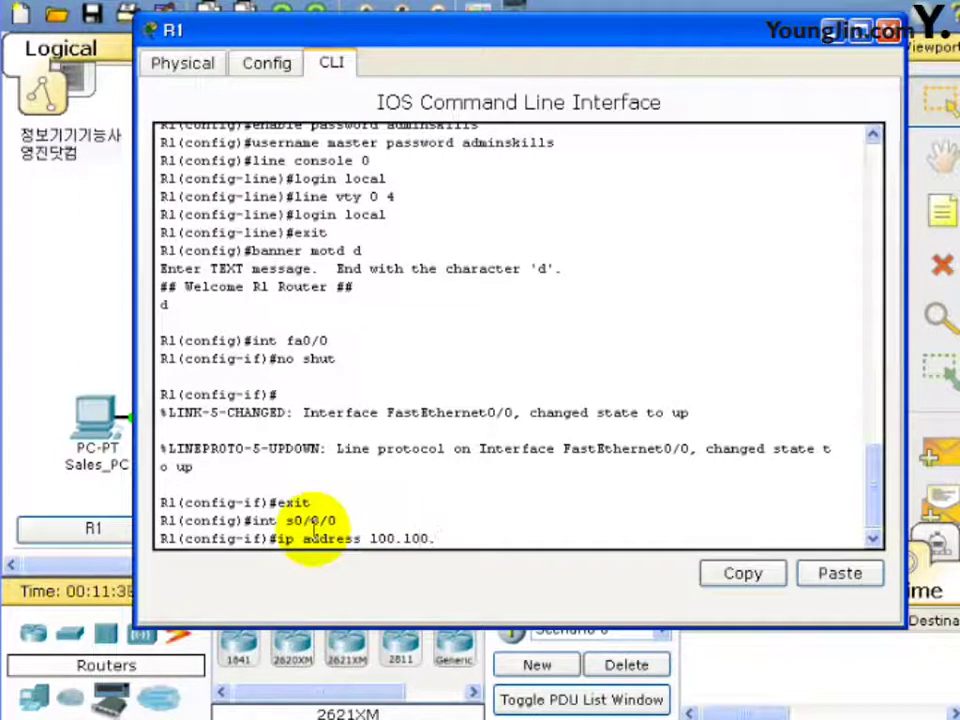
type("100.100.")
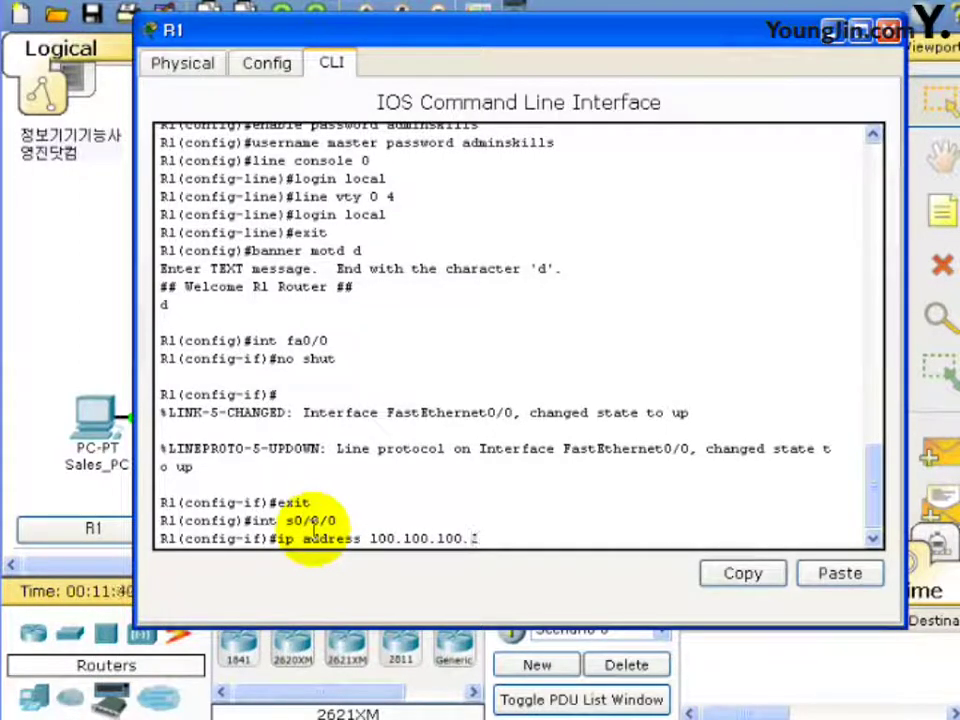
type(" 255.25")
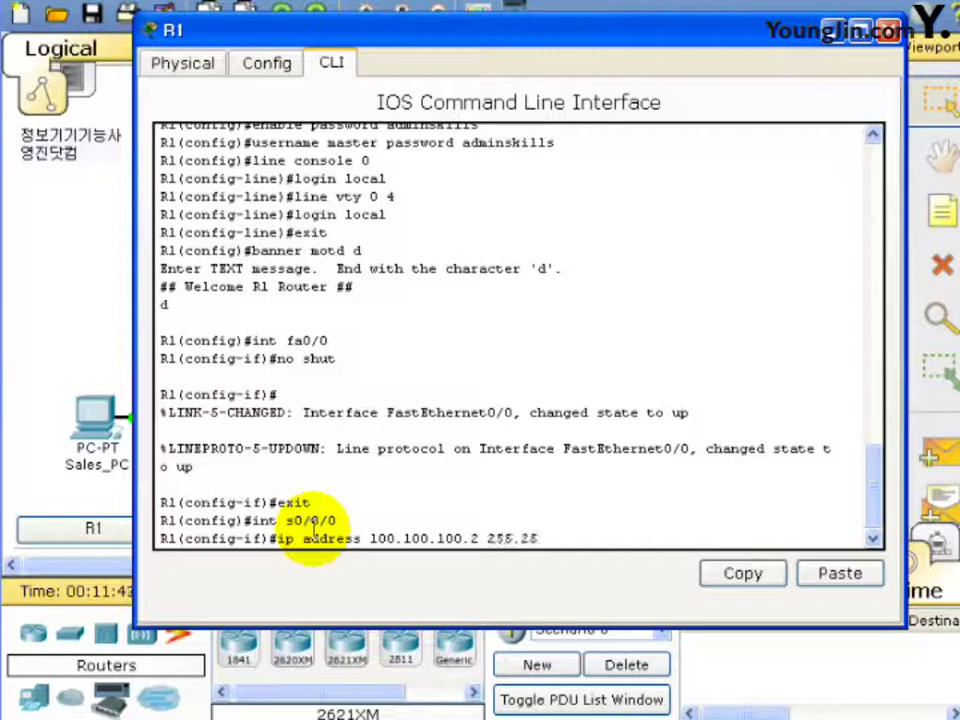
type("5.255.0")
key("Return")
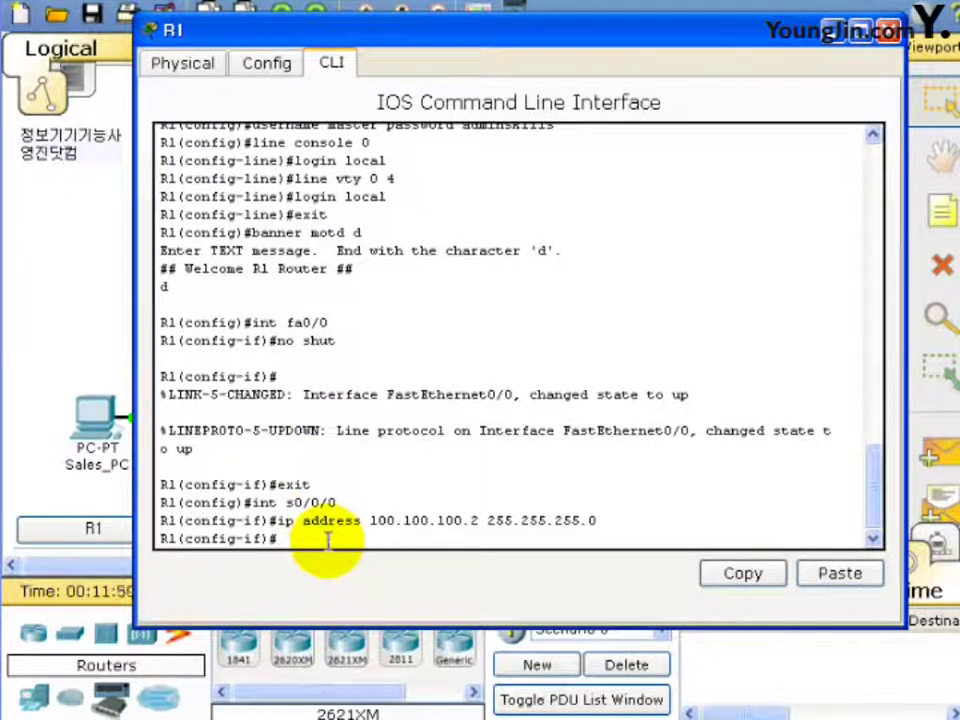
Set Serial0/0/0 clock rate 64000, bring it up with no shut, and close R1's window.
mouse_move(448, 43)
left_mouse_down()
mouse_move(450, 35)
mouse_move(446, 378)
mouse_move(471, 43)
mouse_move(456, 36)
left_mouse_up()
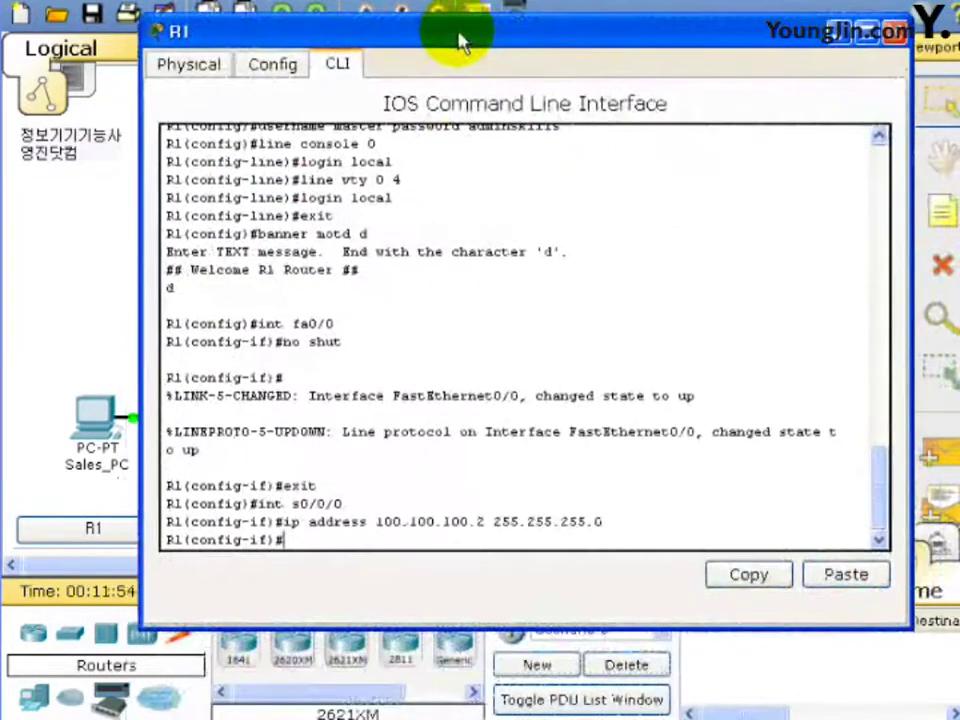
type("clock")
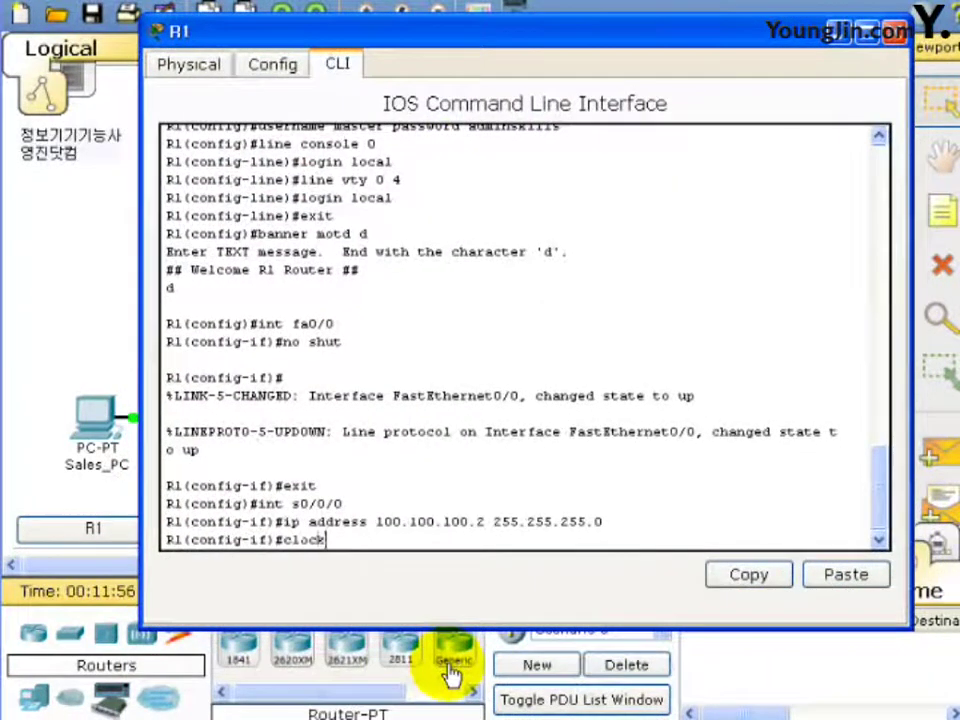
type(" rate ")
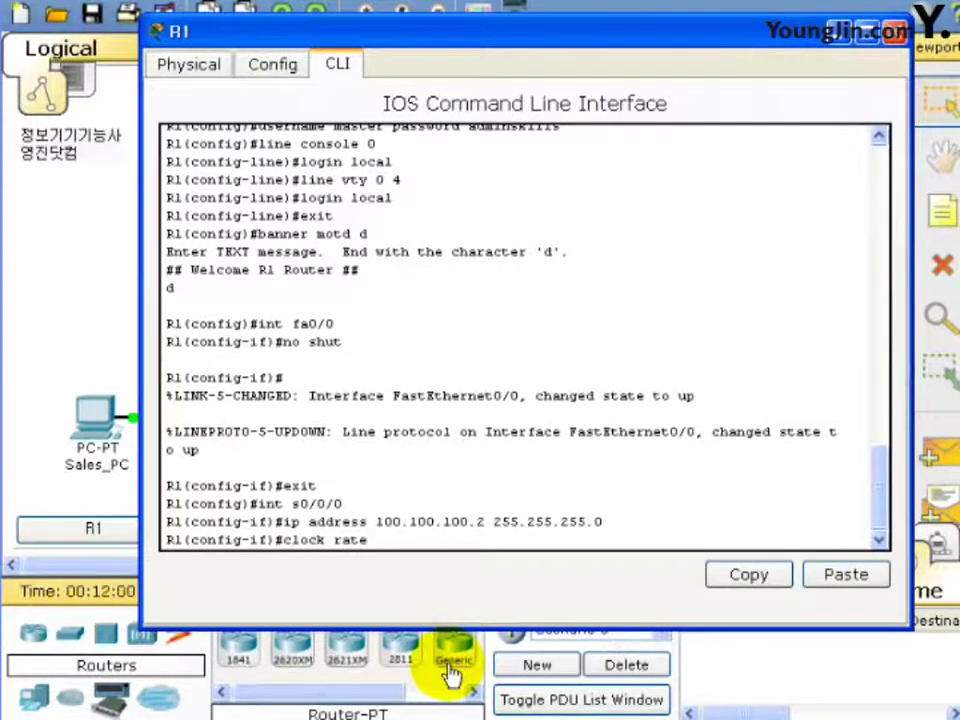
type("640000")
key("BackSpace")
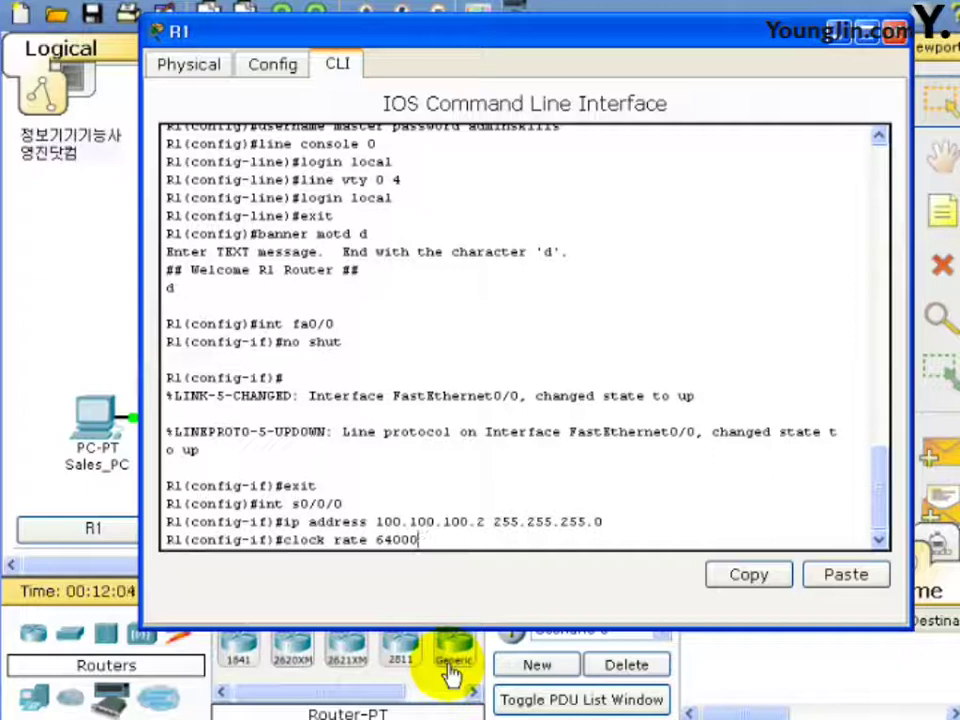
key("Return")
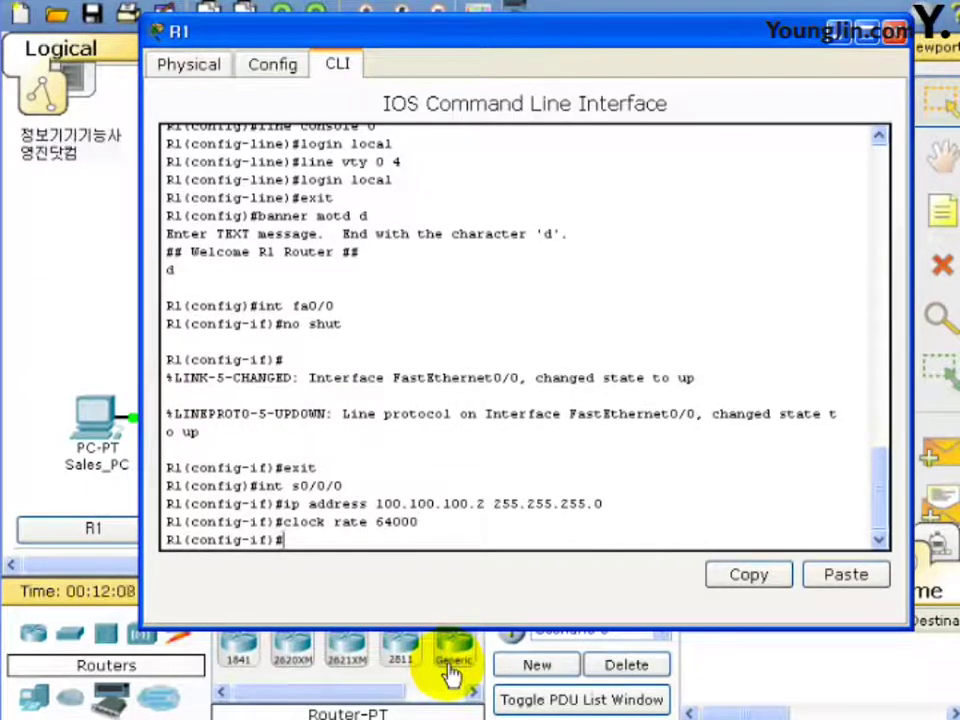
type("no shut")
key("Return")
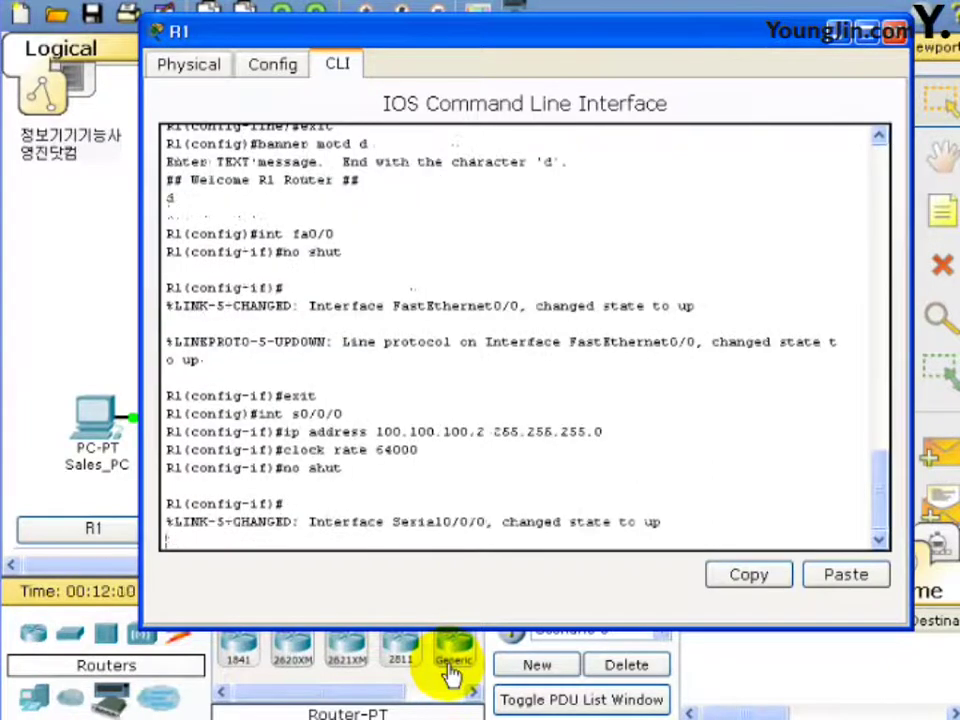
key("Return")
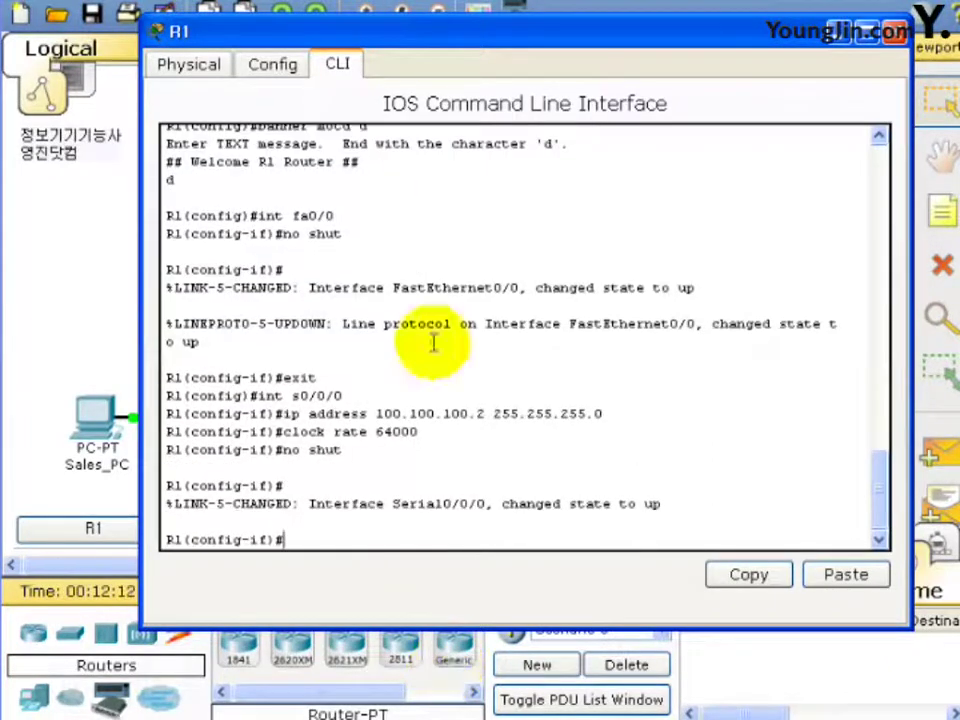
left_click(896, 31)
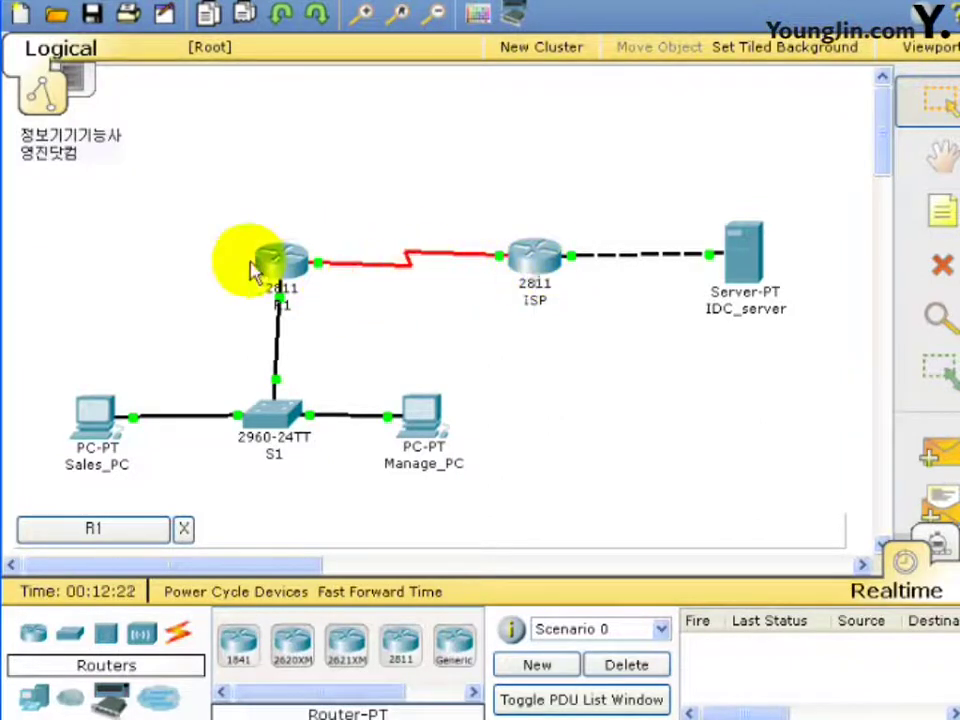
Try the ISP router twice, dismissing 'Configure is locked' each time, then reopen R1's CLI.
left_click(296, 268)
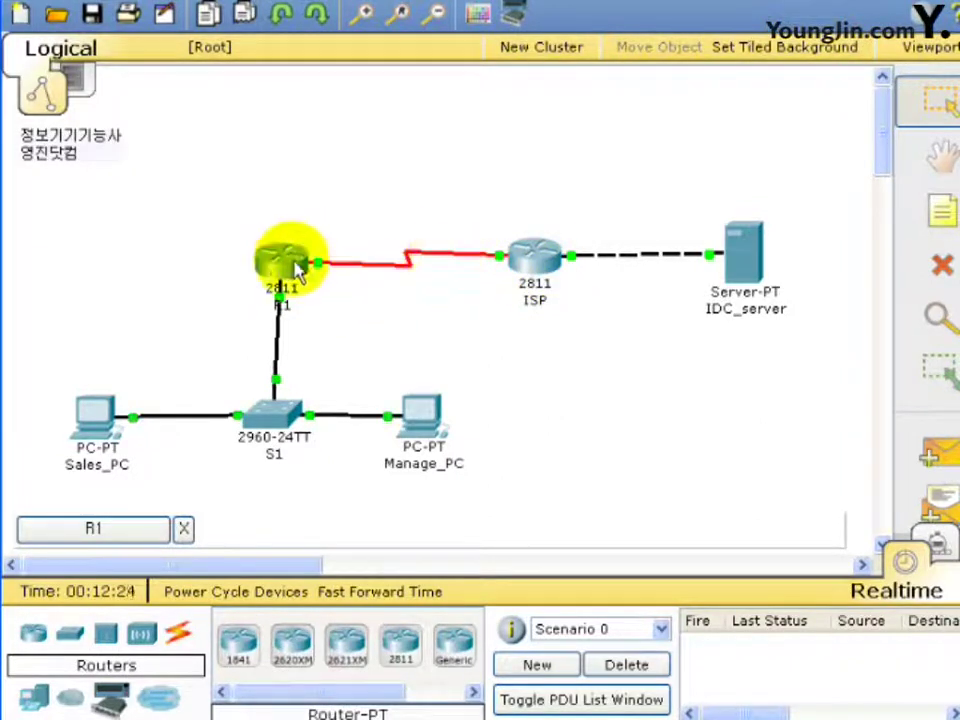
mouse_move(296, 268)
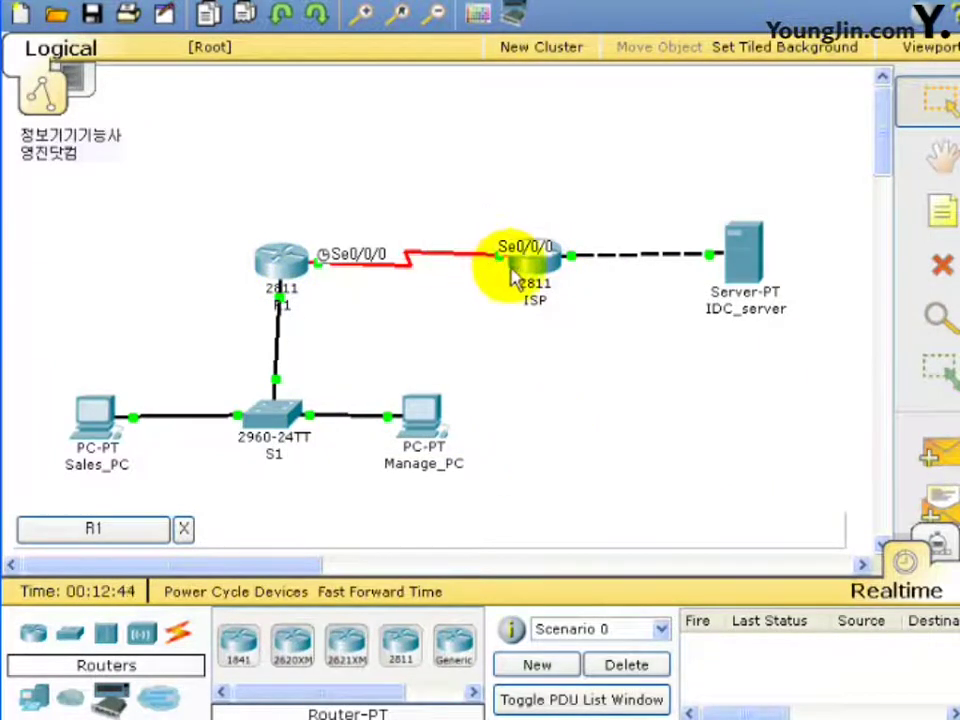
left_click(520, 272)
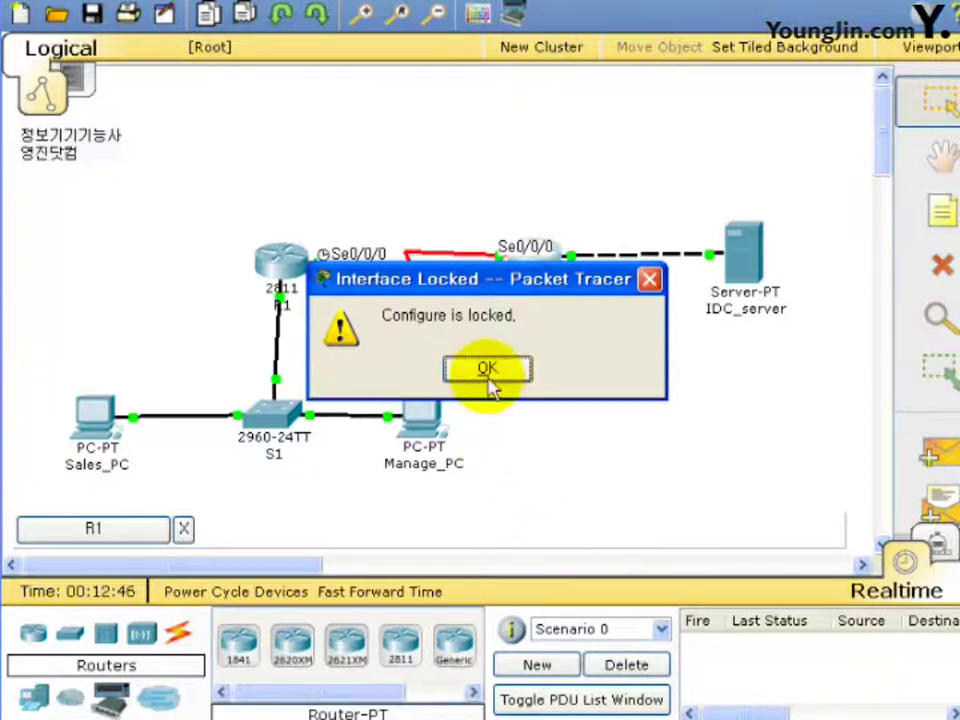
left_click(487, 372)
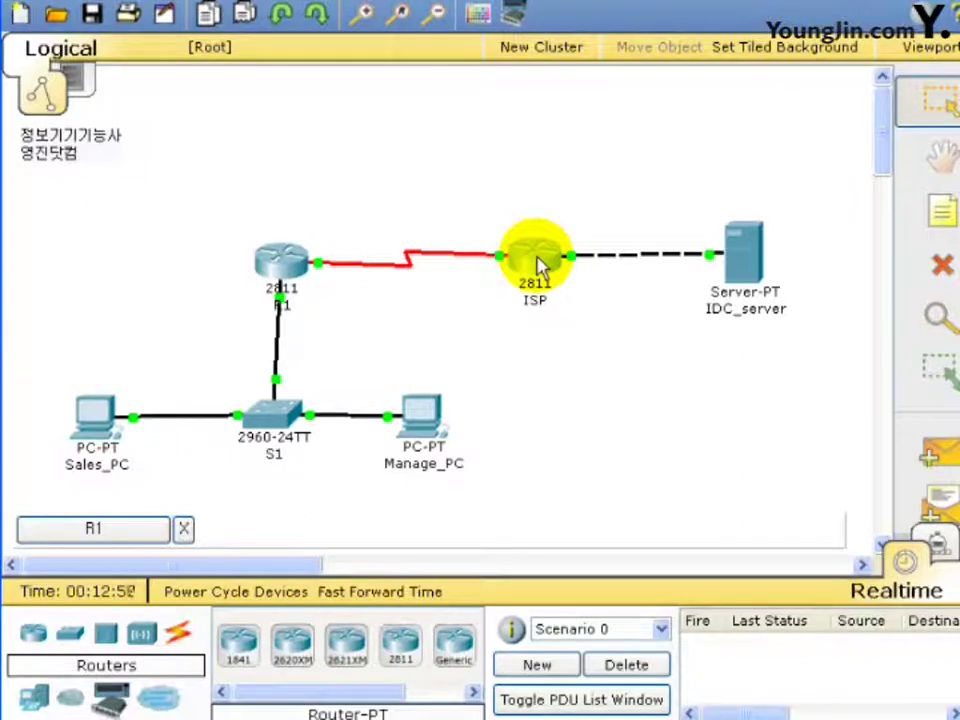
left_click(540, 268)
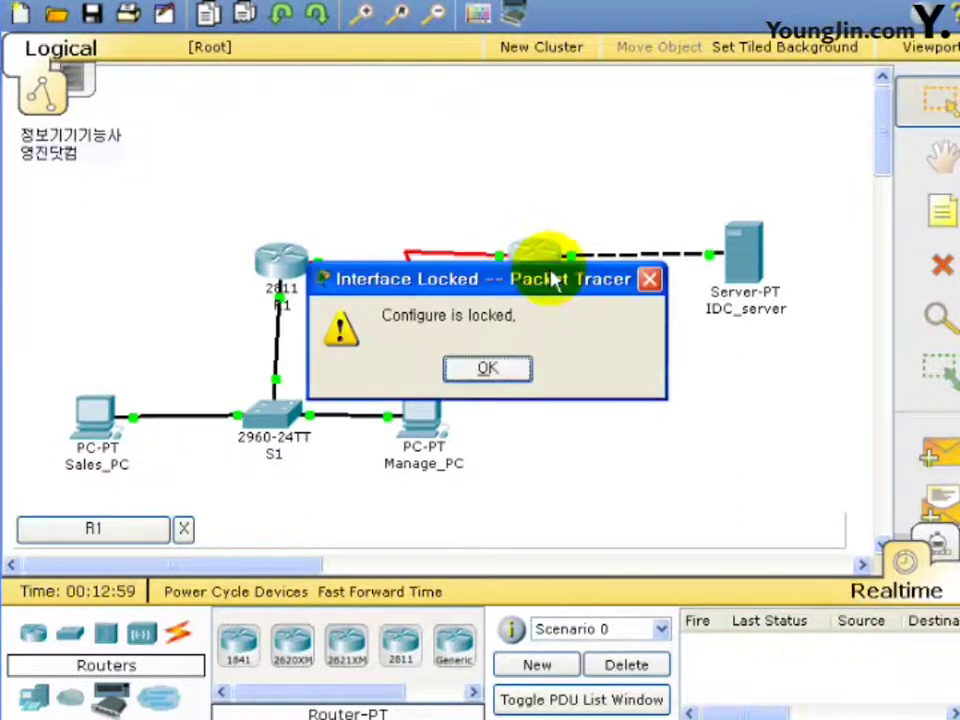
left_click(487, 369)
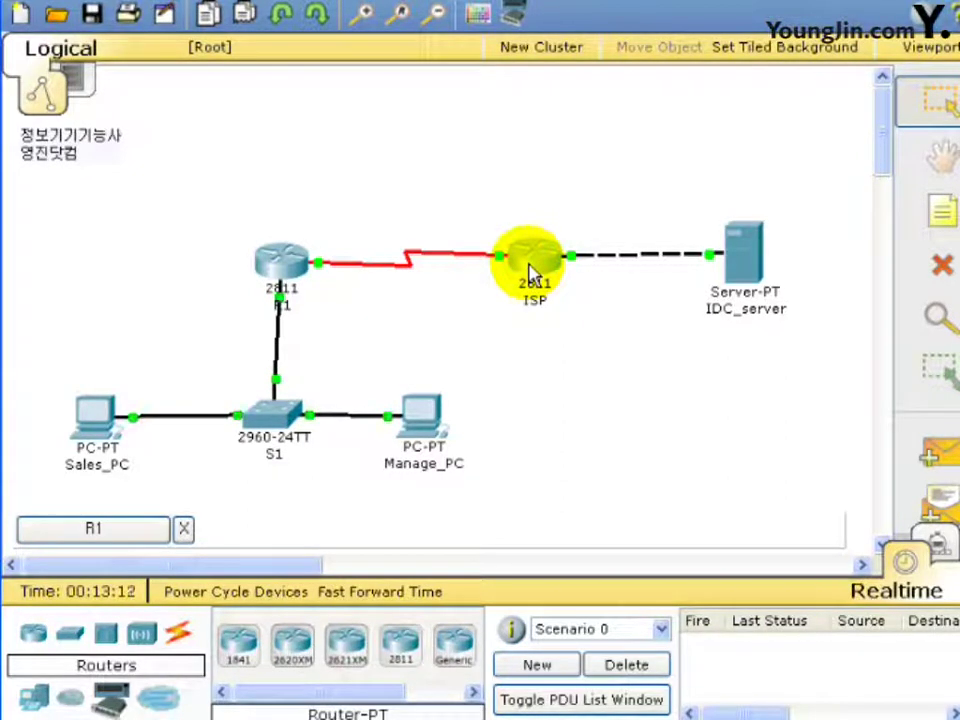
left_click(281, 262)
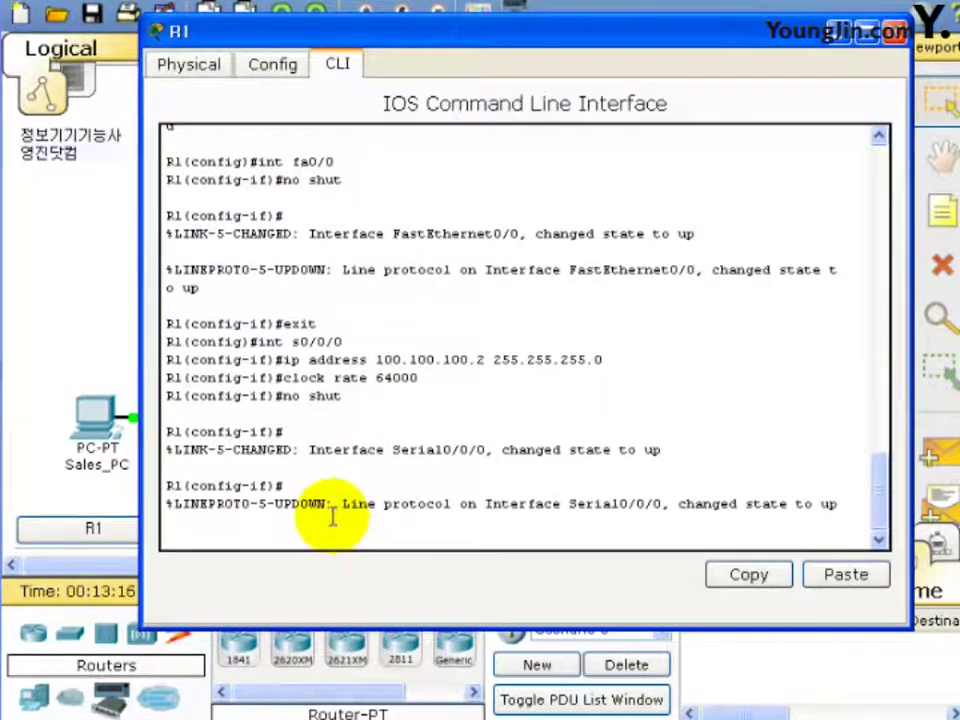
Enter cdp run on R1, then run do show cdp neighbor detail.
key("Return")
key("Return")
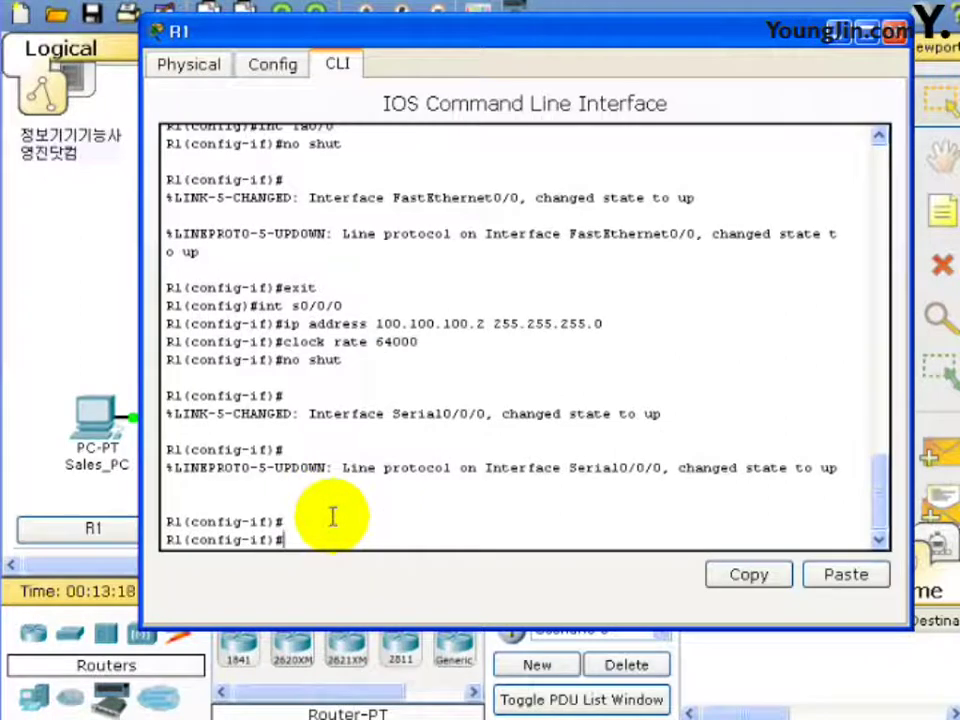
type("cd")
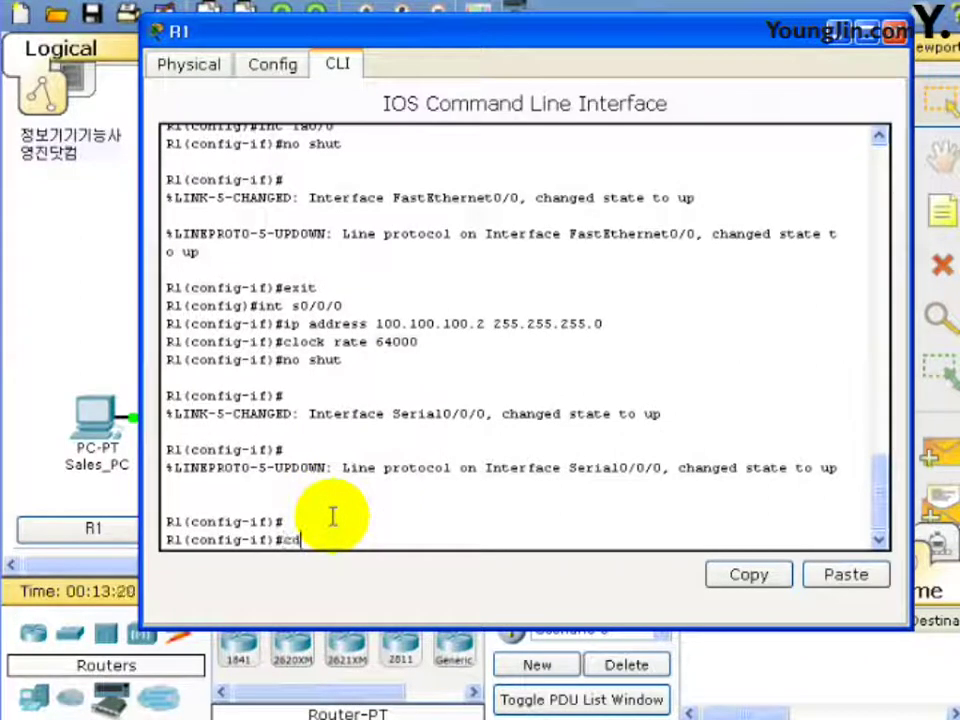
type("p run")
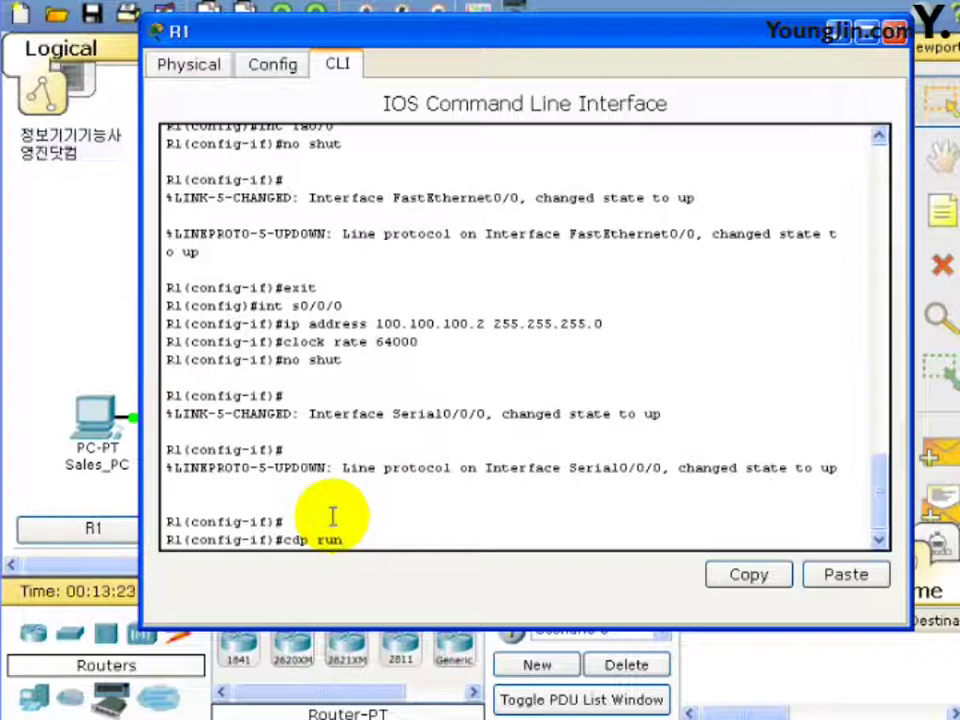
key("Return")
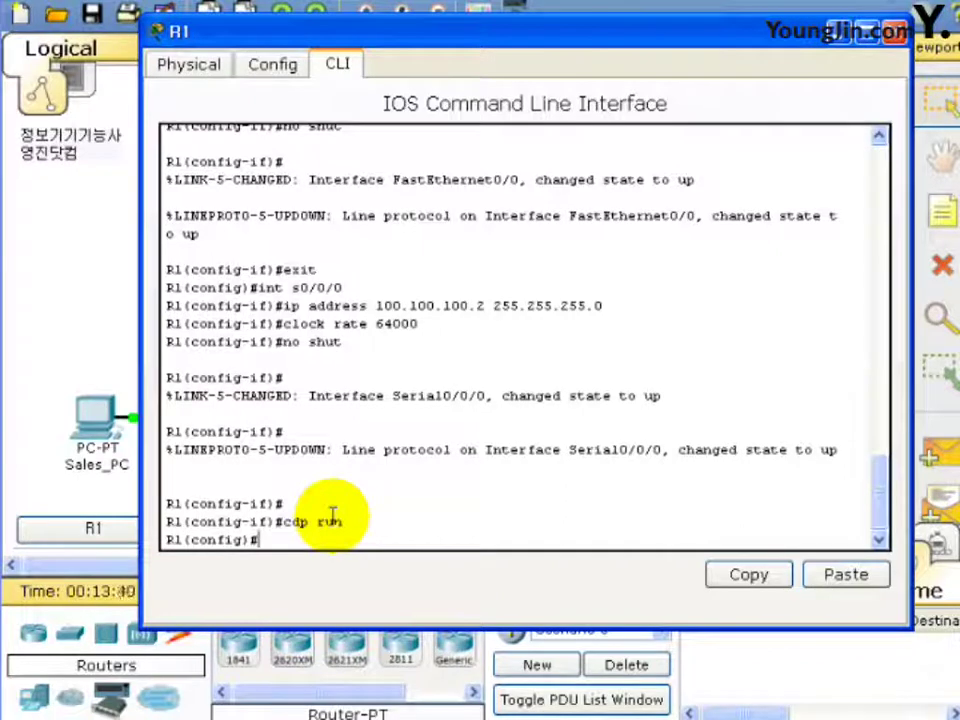
type("do s")
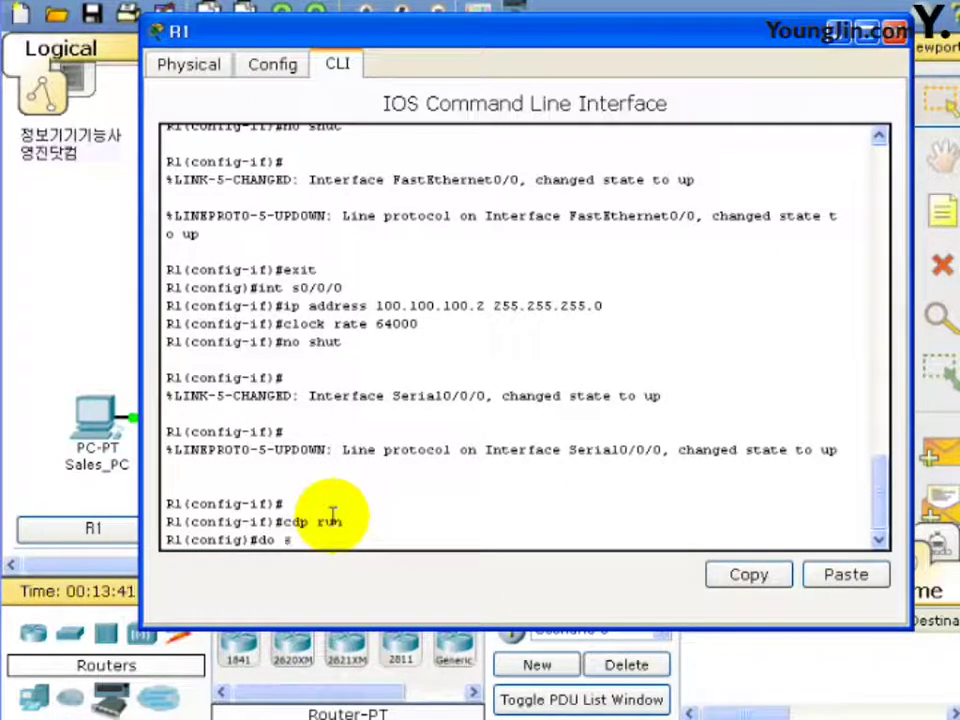
type("how")
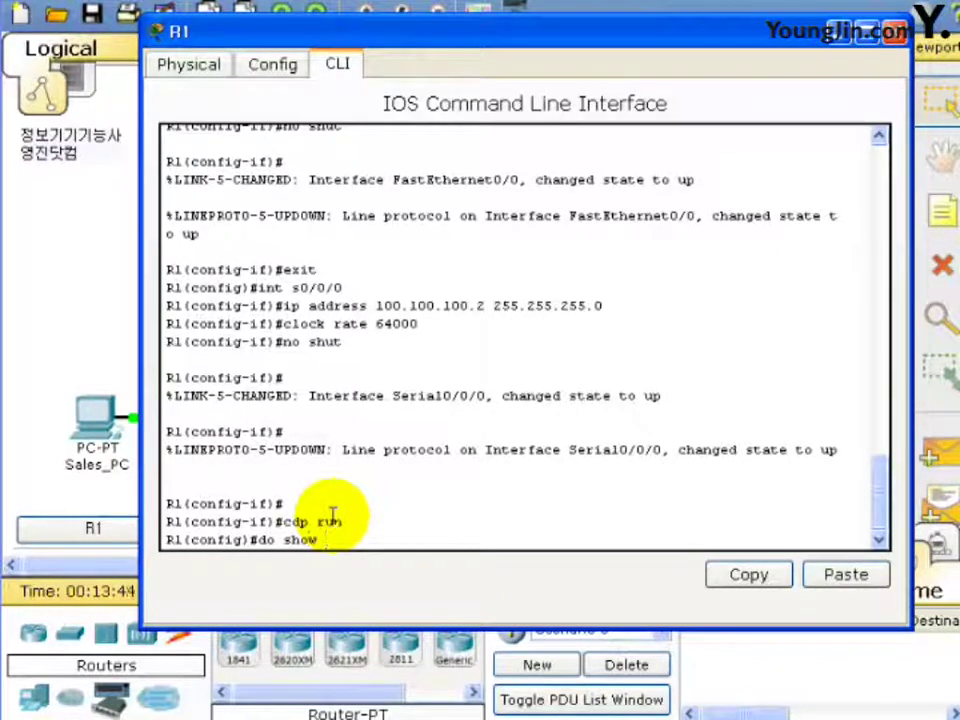
type(" cdp")
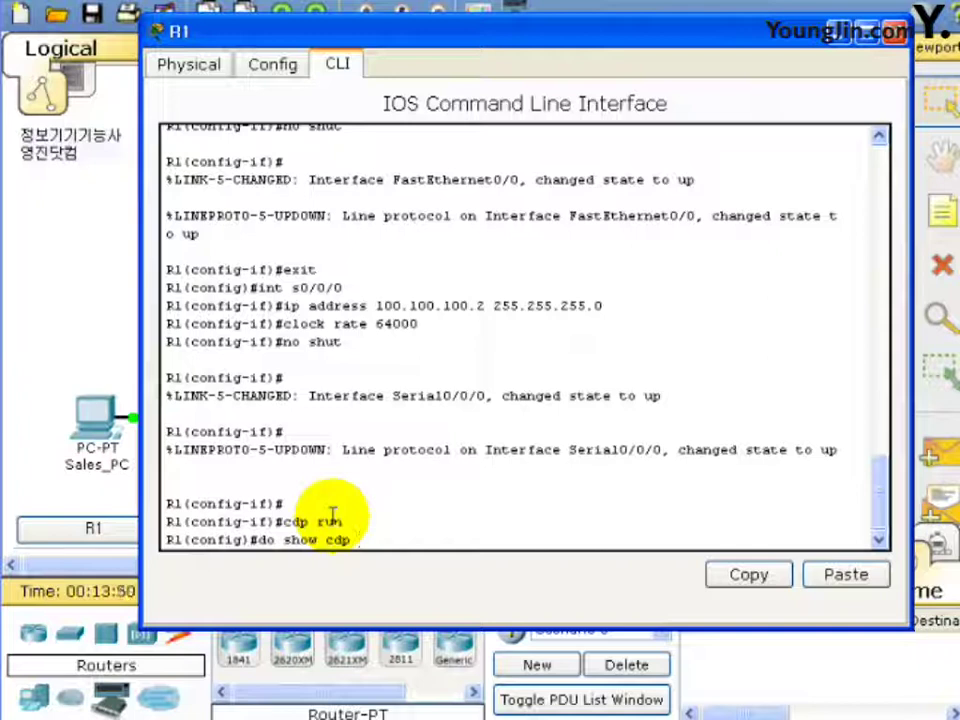
type(" neigh")
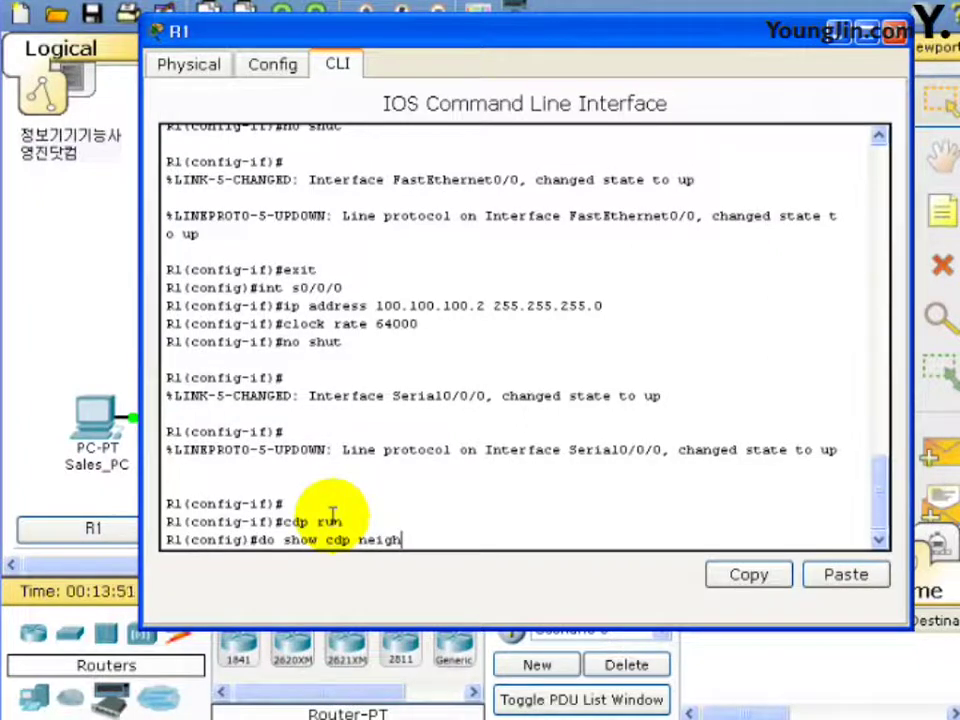
type("bor")
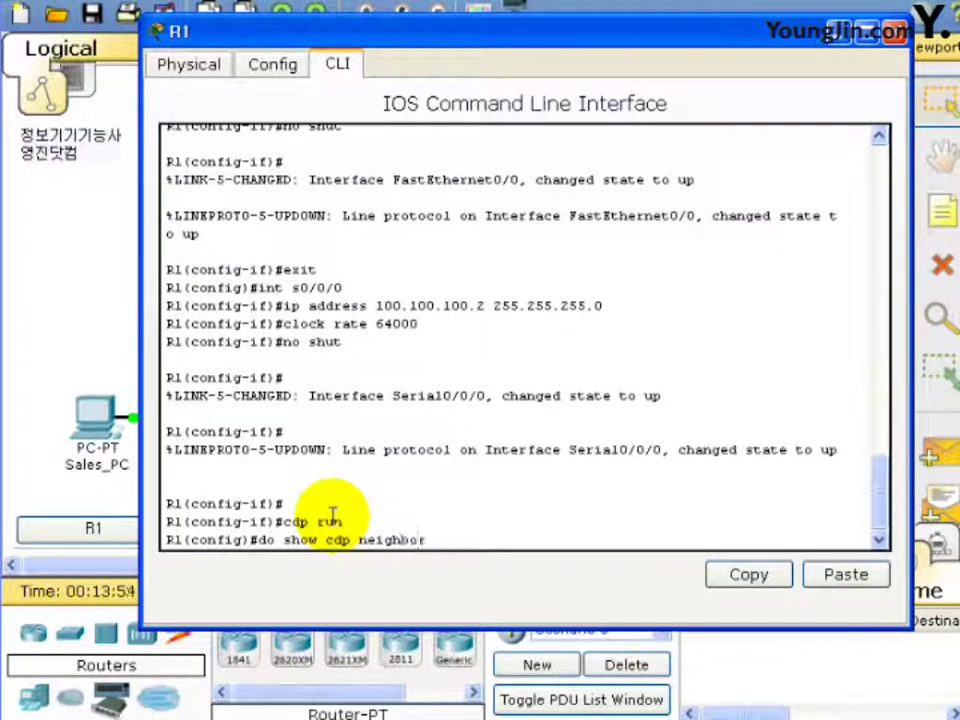
type(" detail")
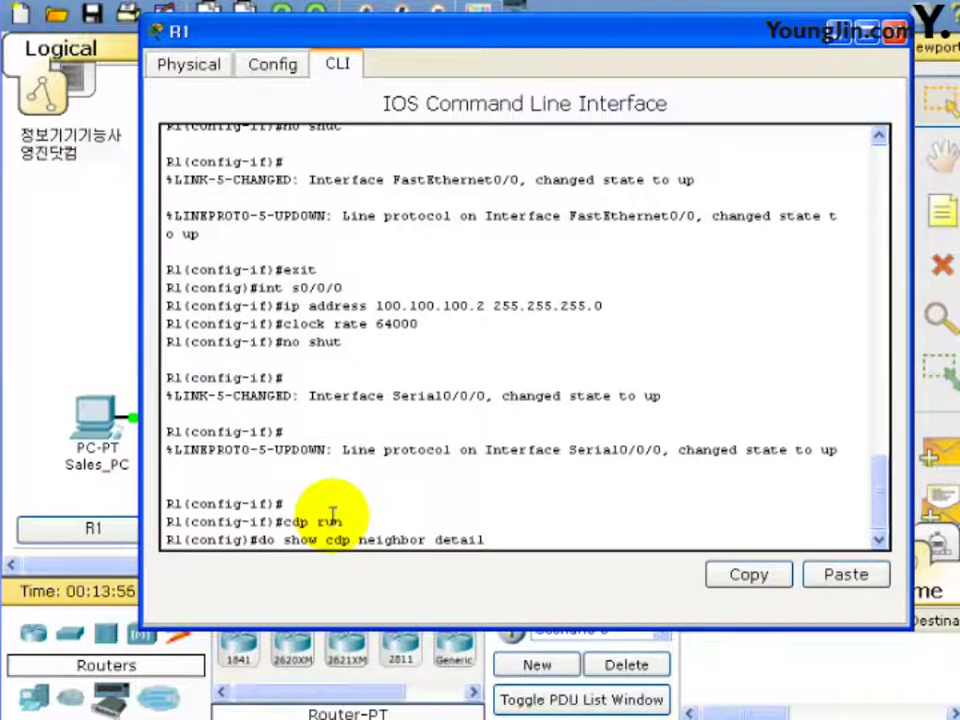
key("Return")
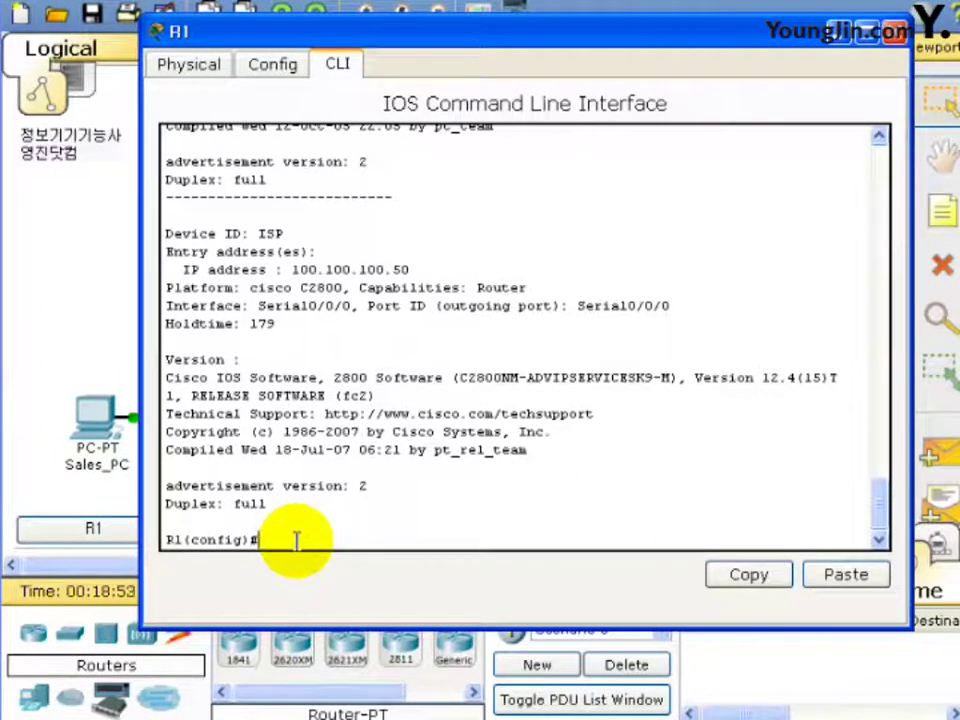
Rerun 'do show cdp neighbor detail' on R1 and page through the switch and ISP entries.
key("Up")
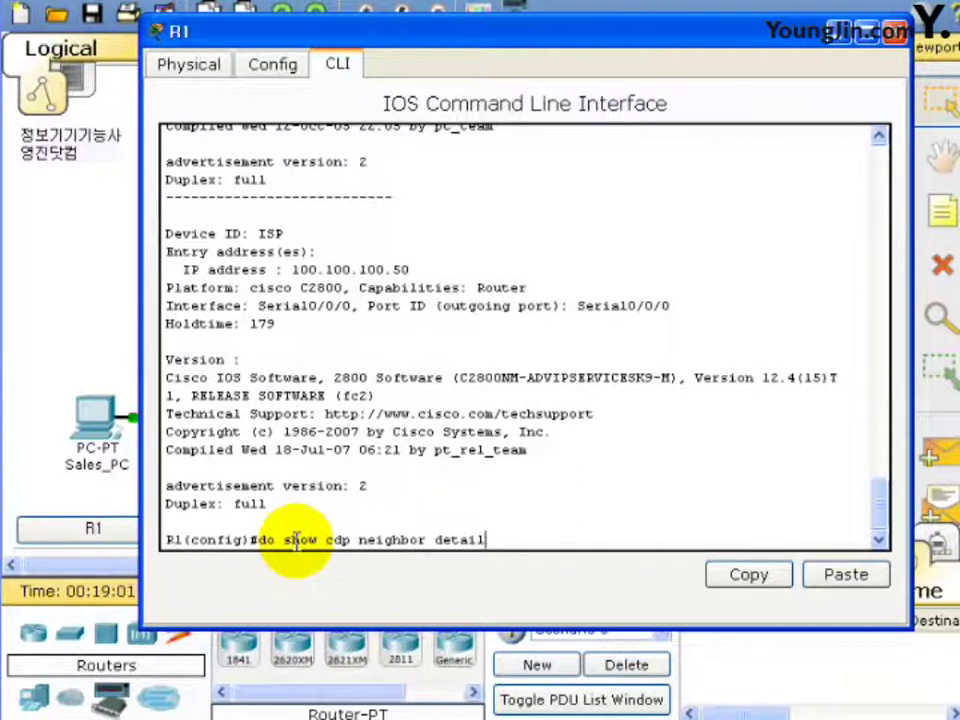
key("Return")
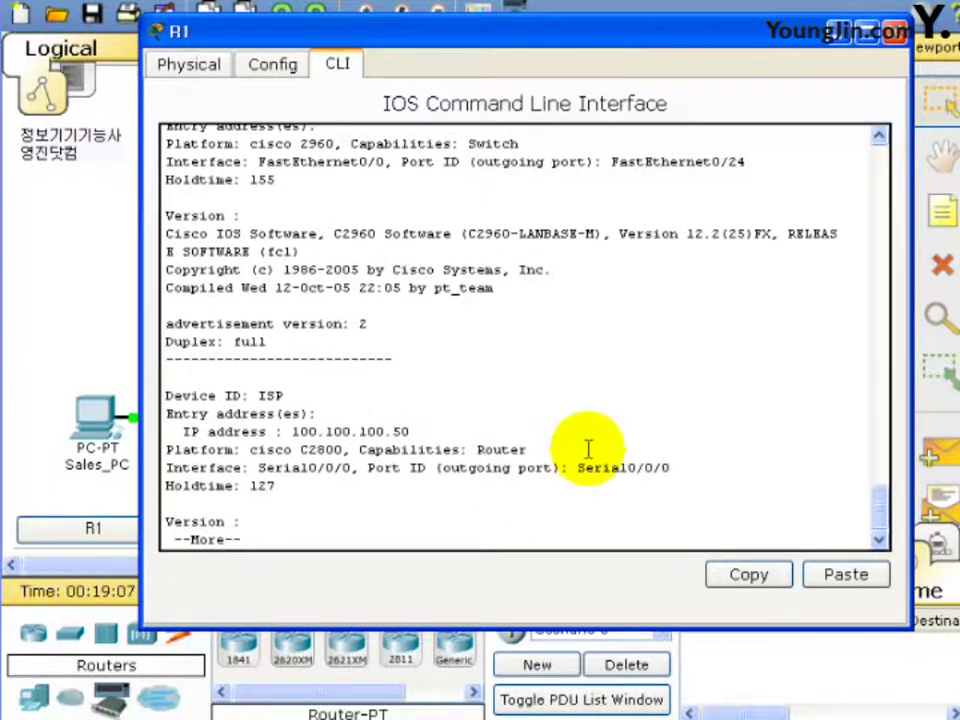
key("space")
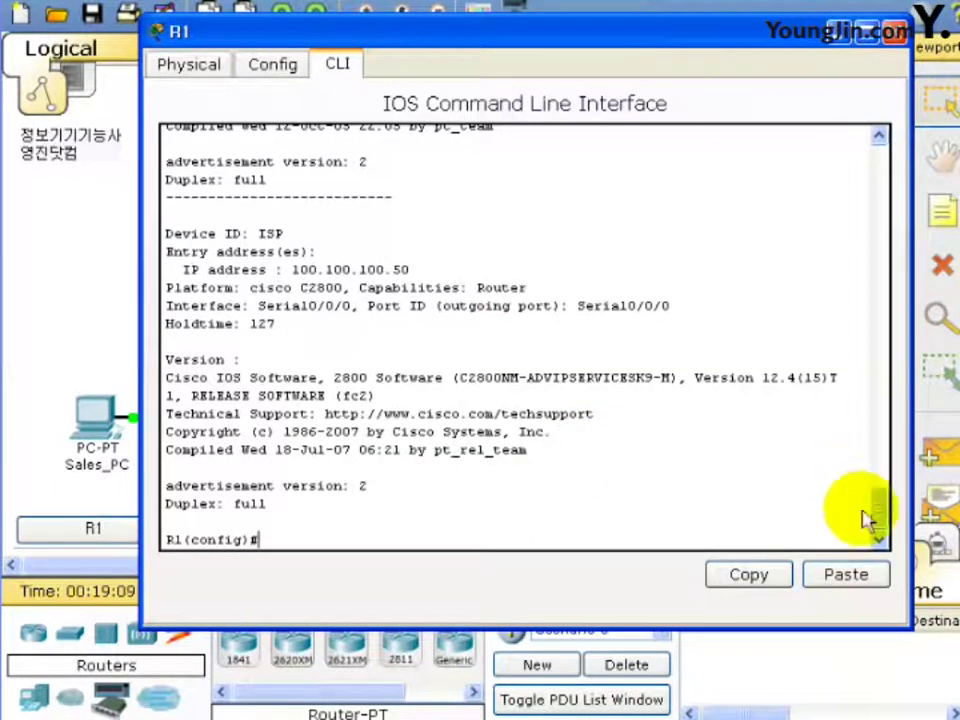
Highlight the ISP neighbor's address 100.100.100.50 and its Serial0/0/0 link, then move R1's console aside.
left_click_drag(889, 515, 870, 495)
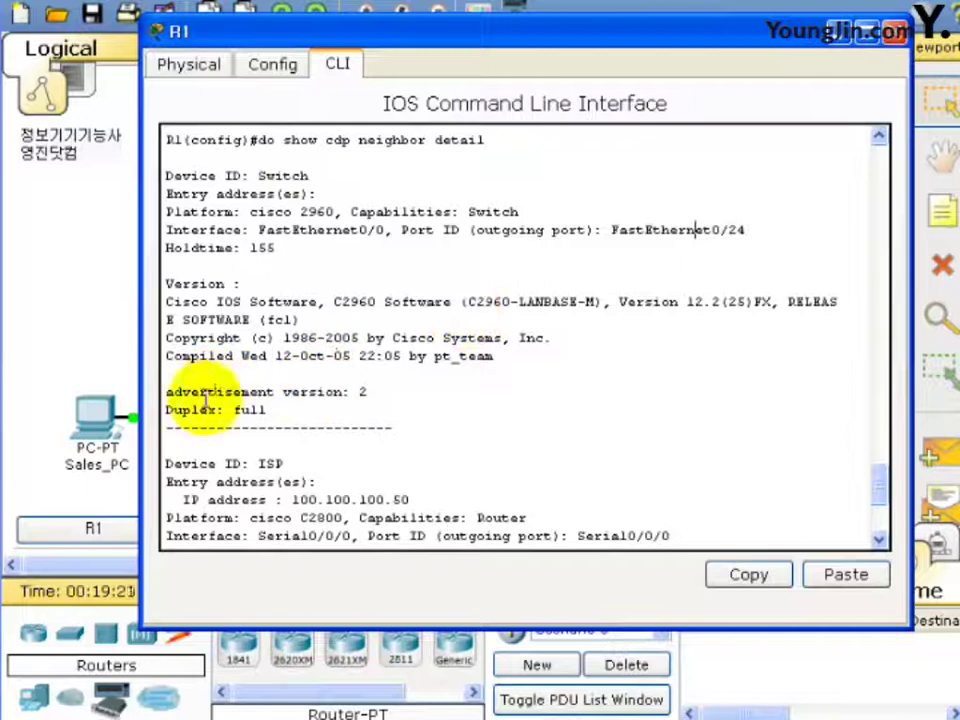
scroll(336, 435, "down", 4)
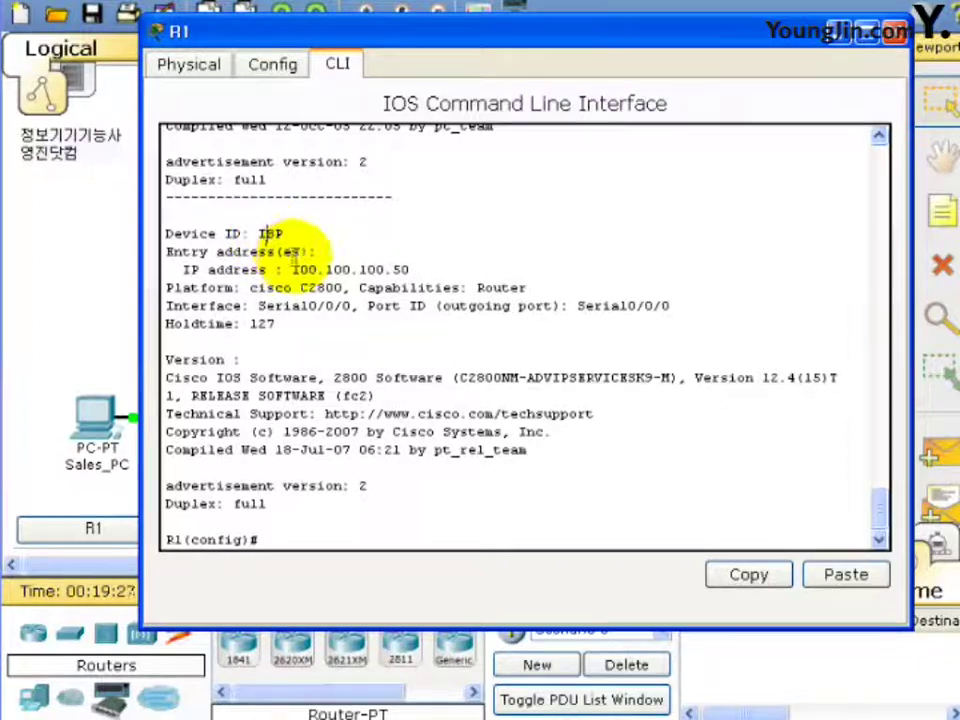
left_click_drag(292, 270, 425, 273)
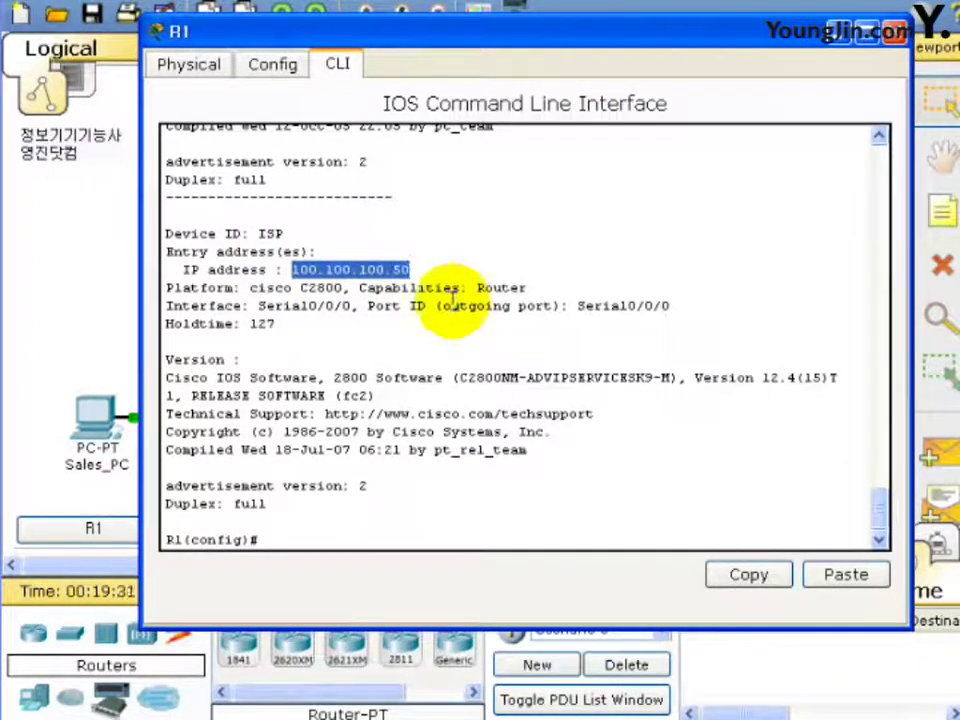
left_click_drag(284, 306, 366, 314)
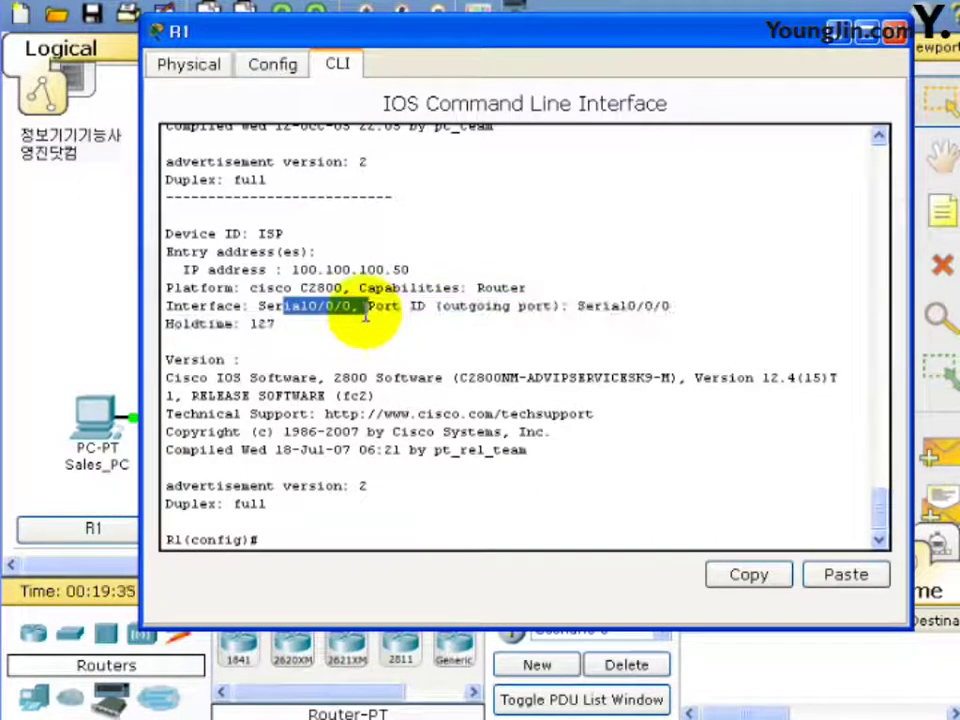
left_click(278, 424)
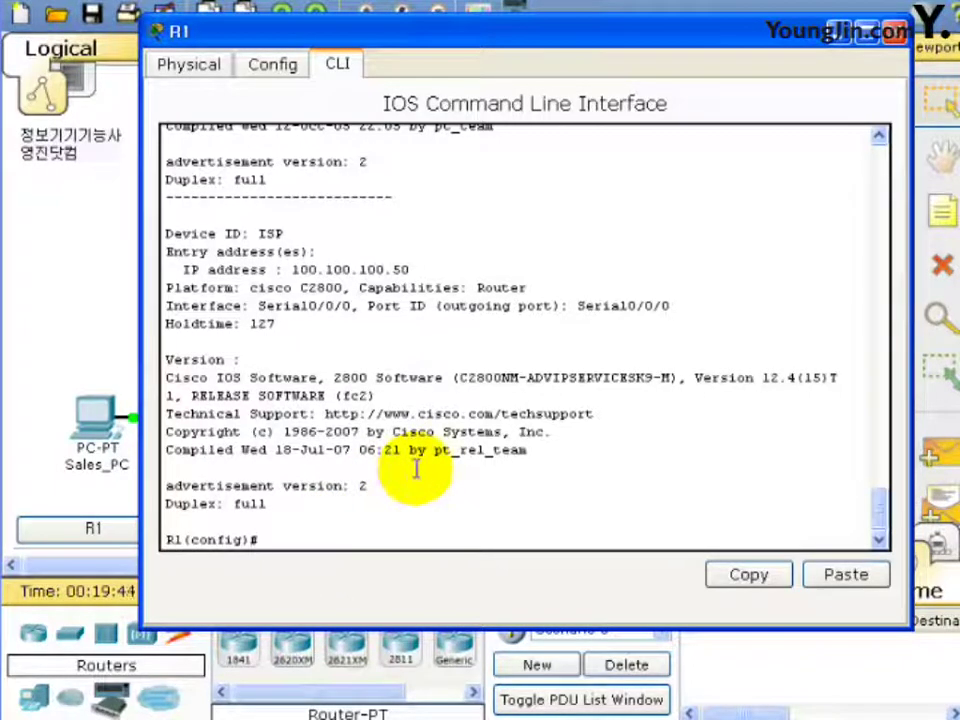
left_click_drag(531, 28, 514, 467)
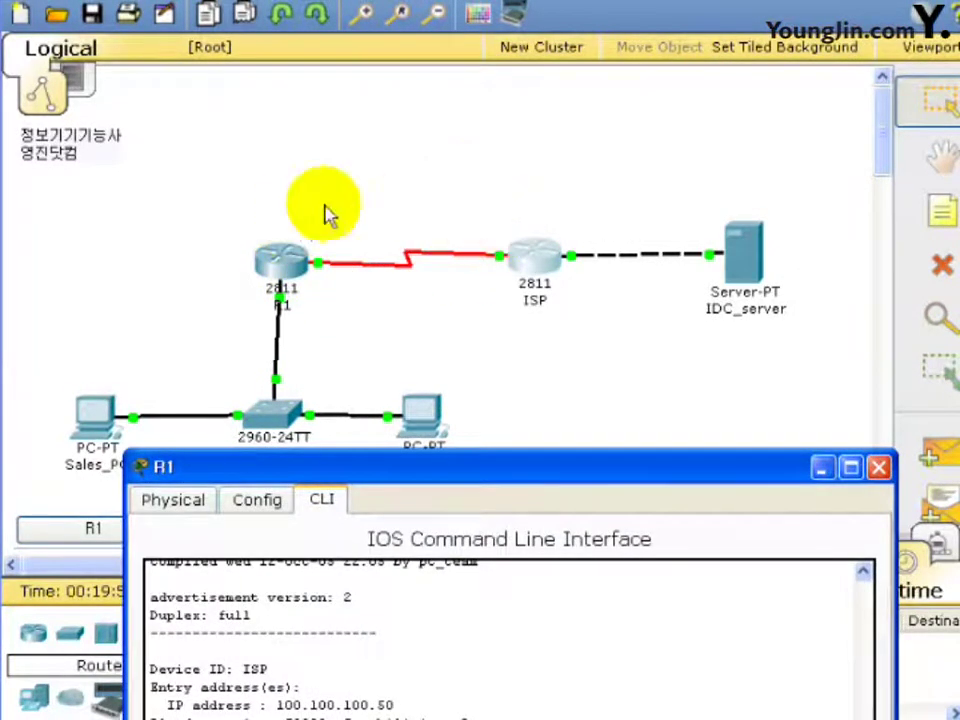
Move R1's console window back up over the topology.
left_click(541, 466)
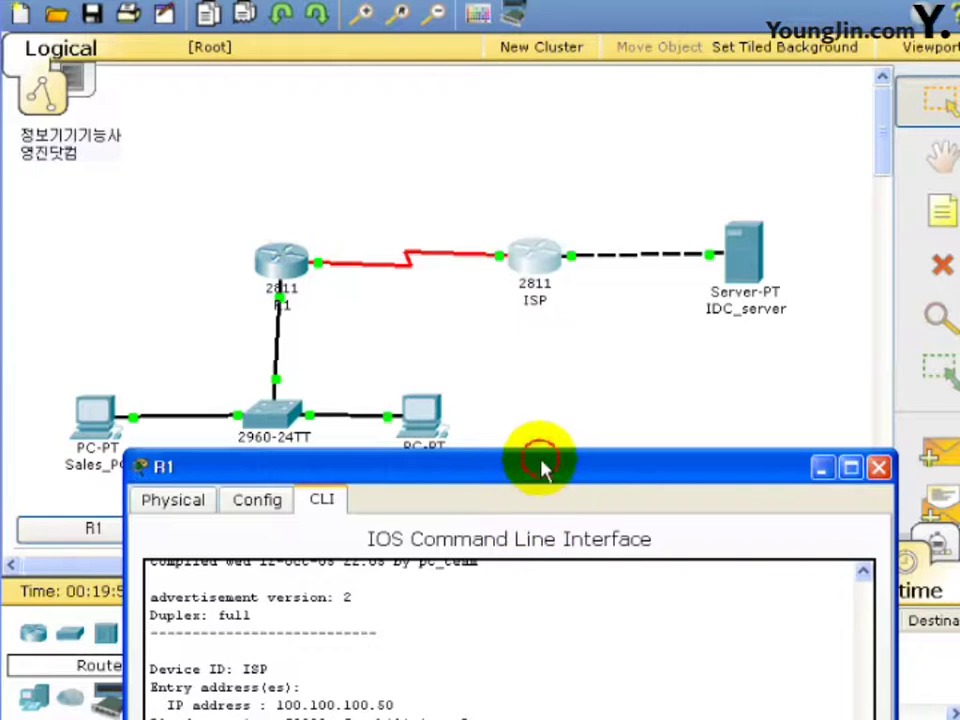
left_click_drag(541, 466, 528, 47)
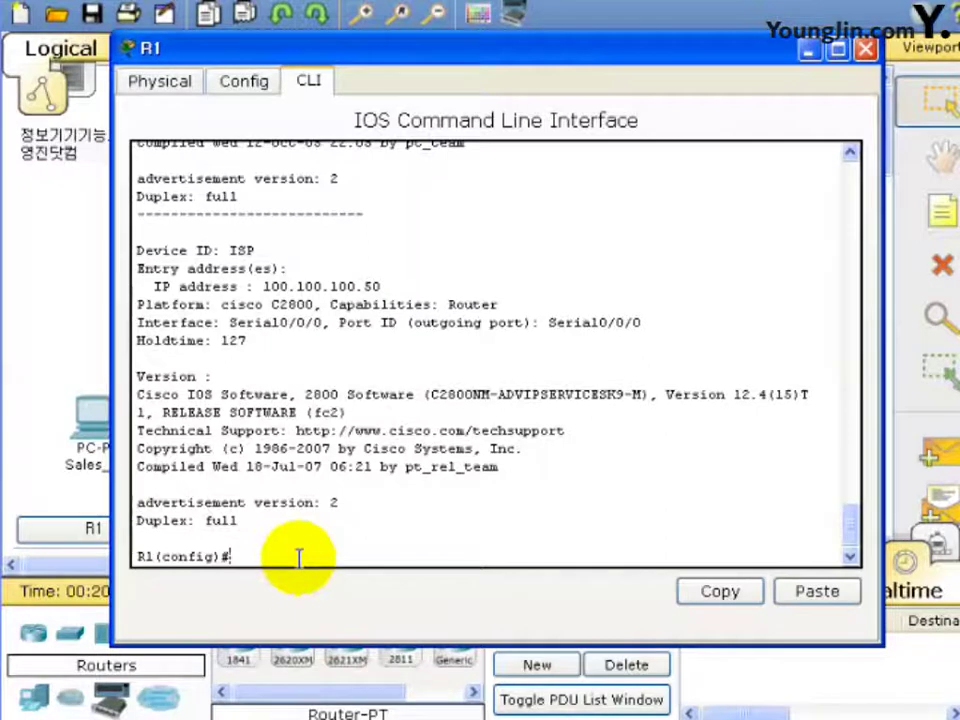
Add a default route 0.0.0.0 0.0.0.0 via 100.100.100.50 and begin entering subinterface fa0/0.10.
type("ip")
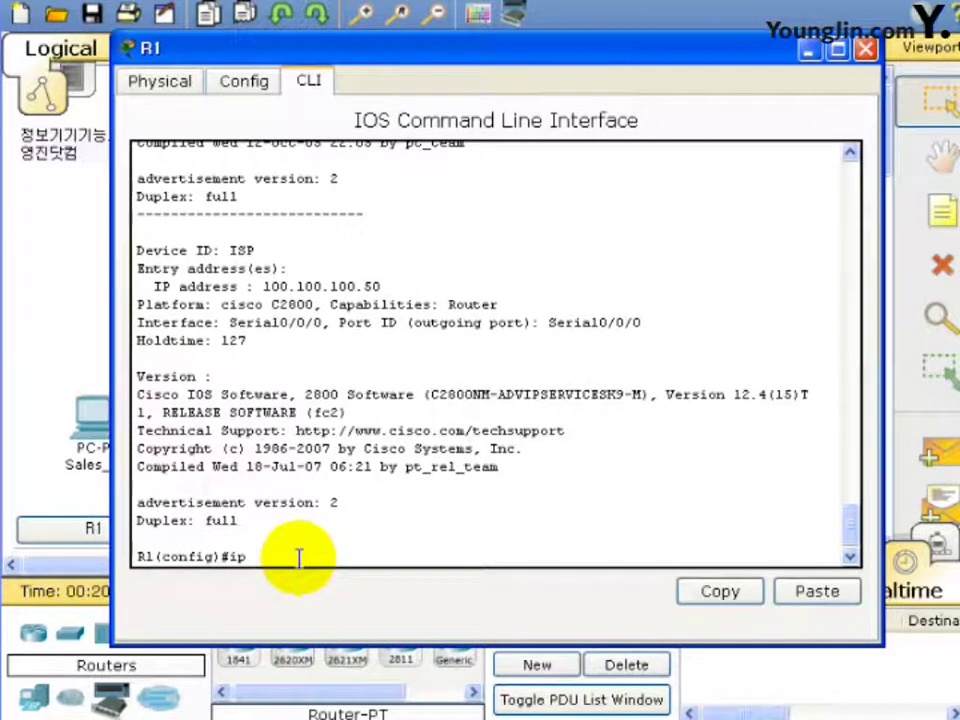
type("route 0.0.0.0")
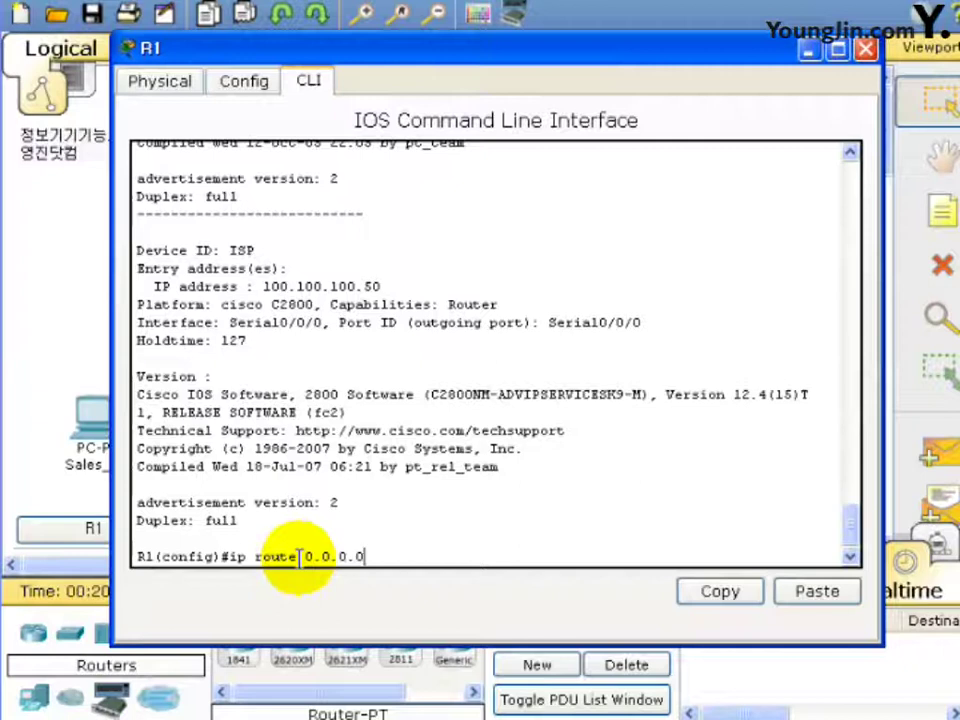
type(" 0.0.0.0")
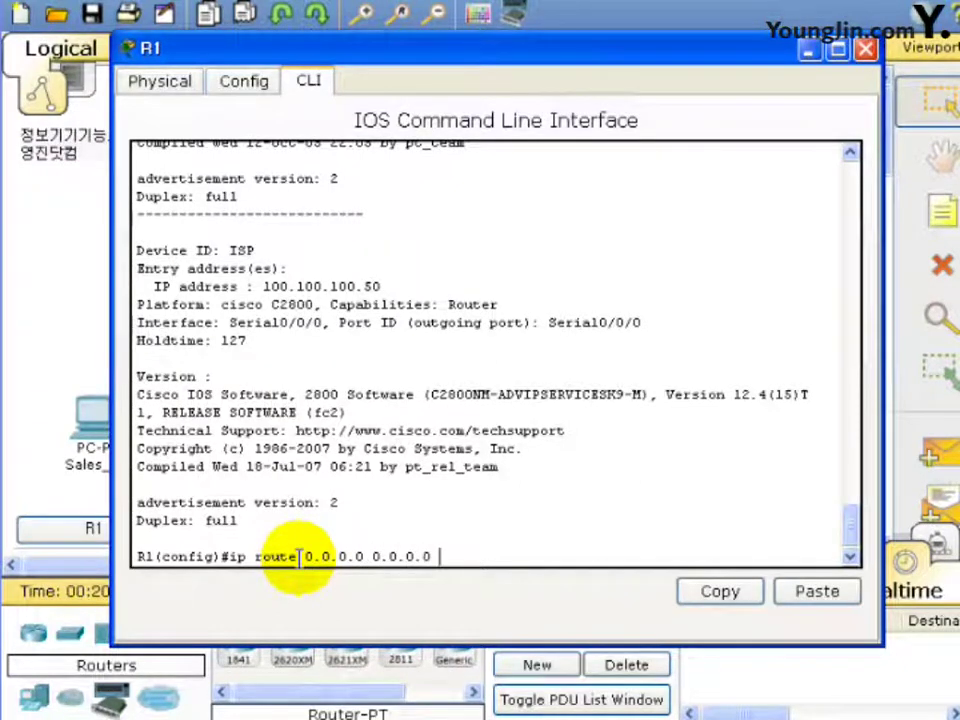
type(" 100.100.100.50")
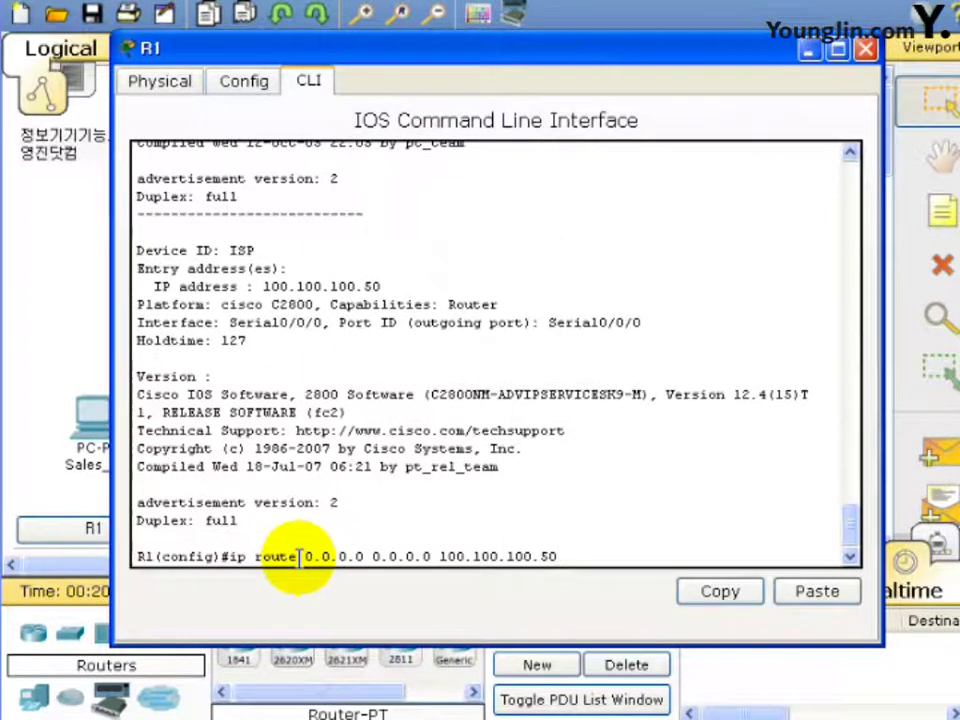
key("Return")
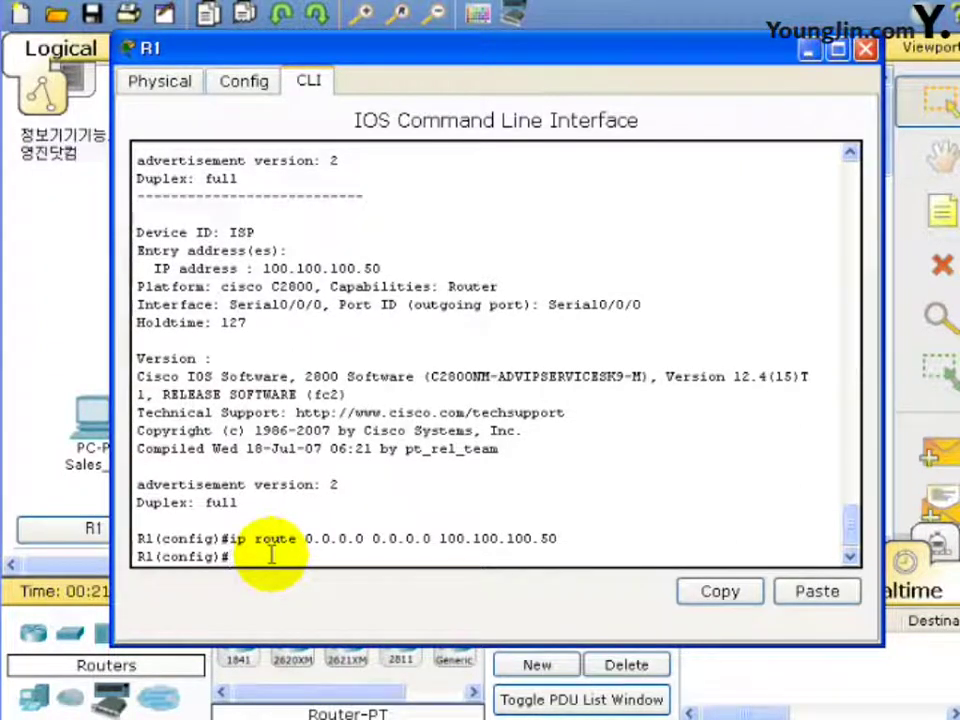
type("int fa0/0.10")
Enter subinterface fa0/0.10 and set its encapsulation to dot1Q 10.
key("Return")
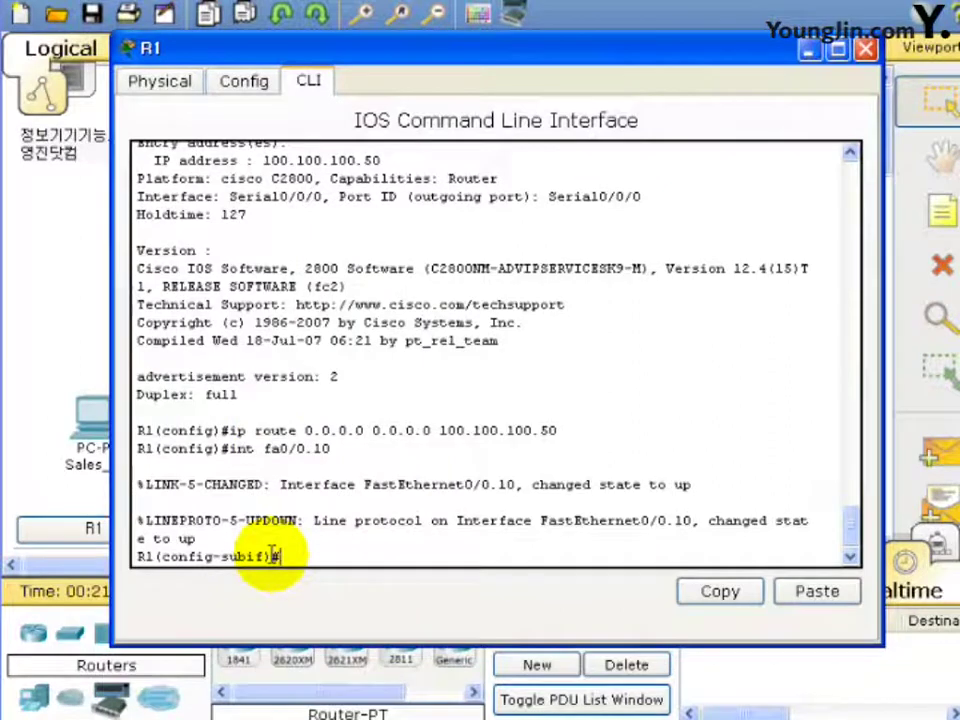
type("encap")
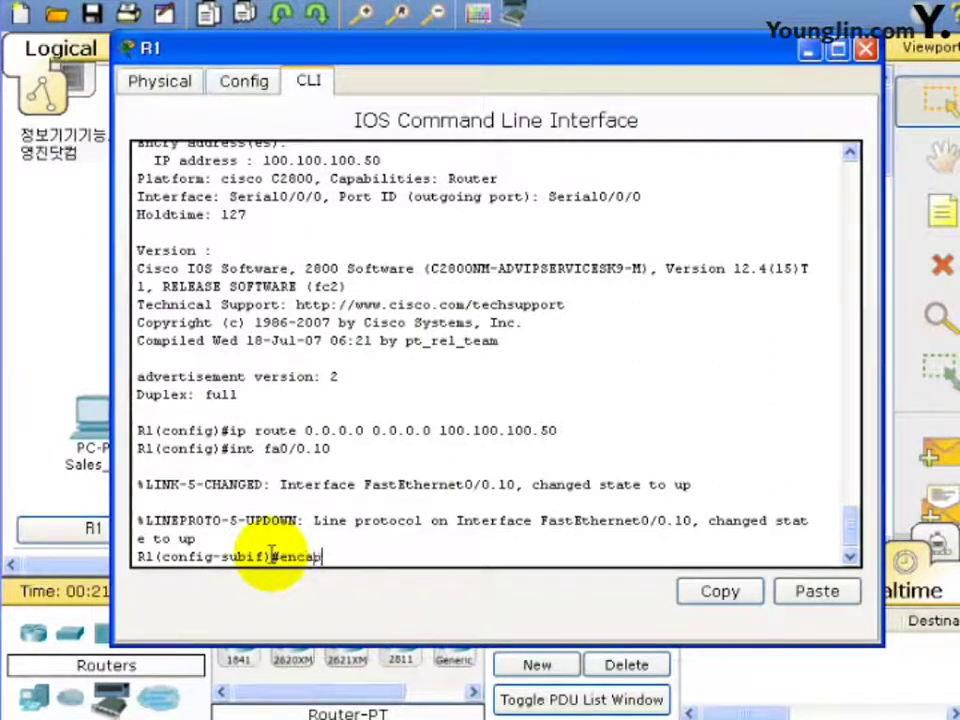
type("sulation ")
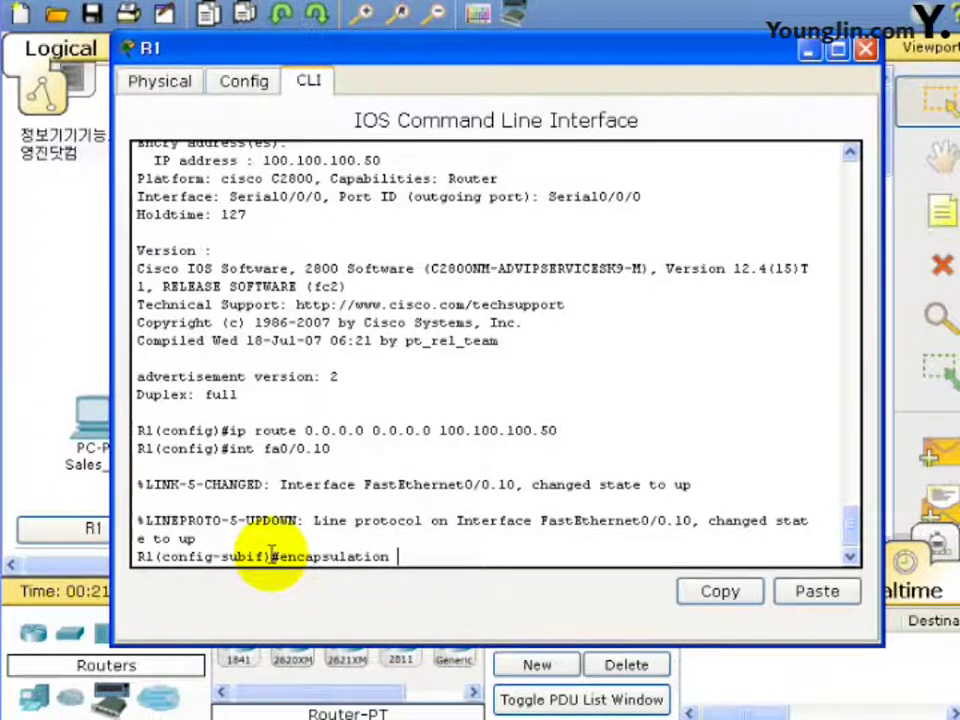
type("dot1Q ")
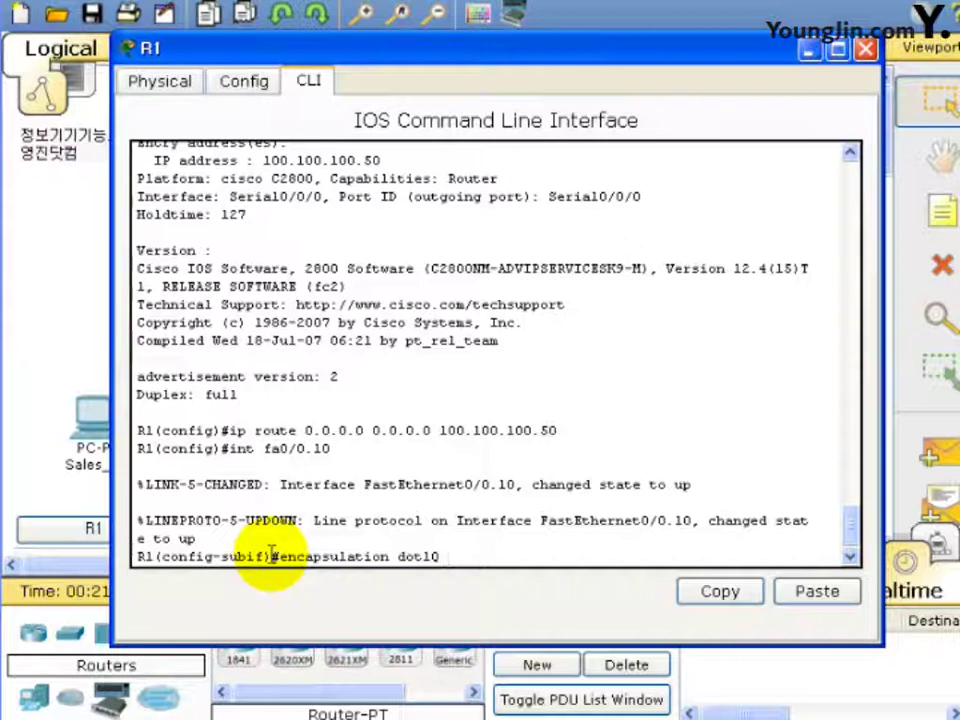
type("10")
key("Return")
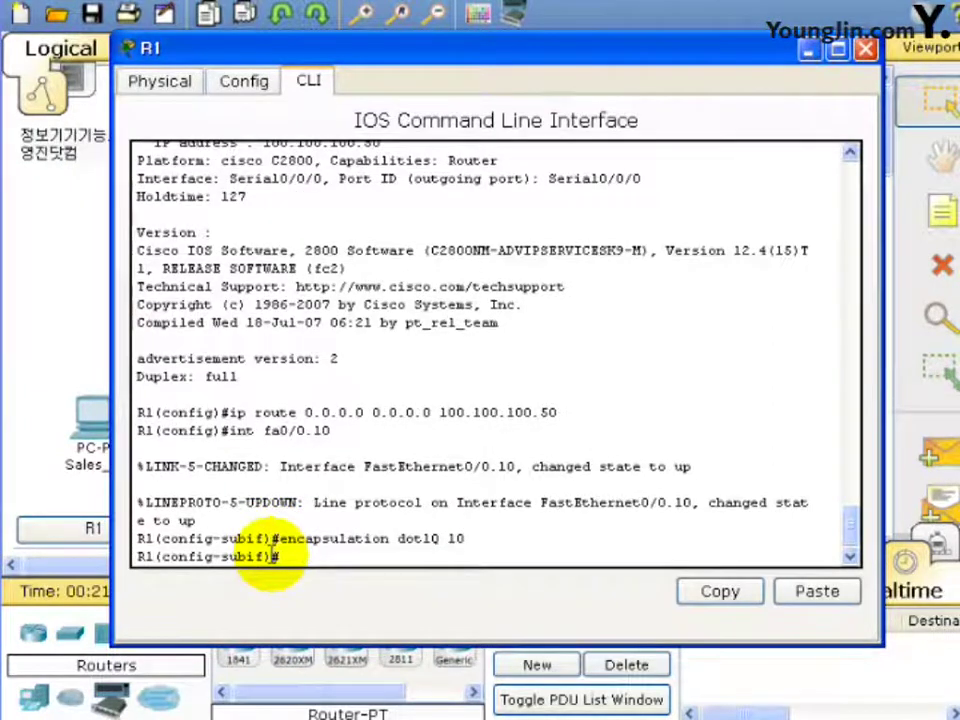
type("ip addd")
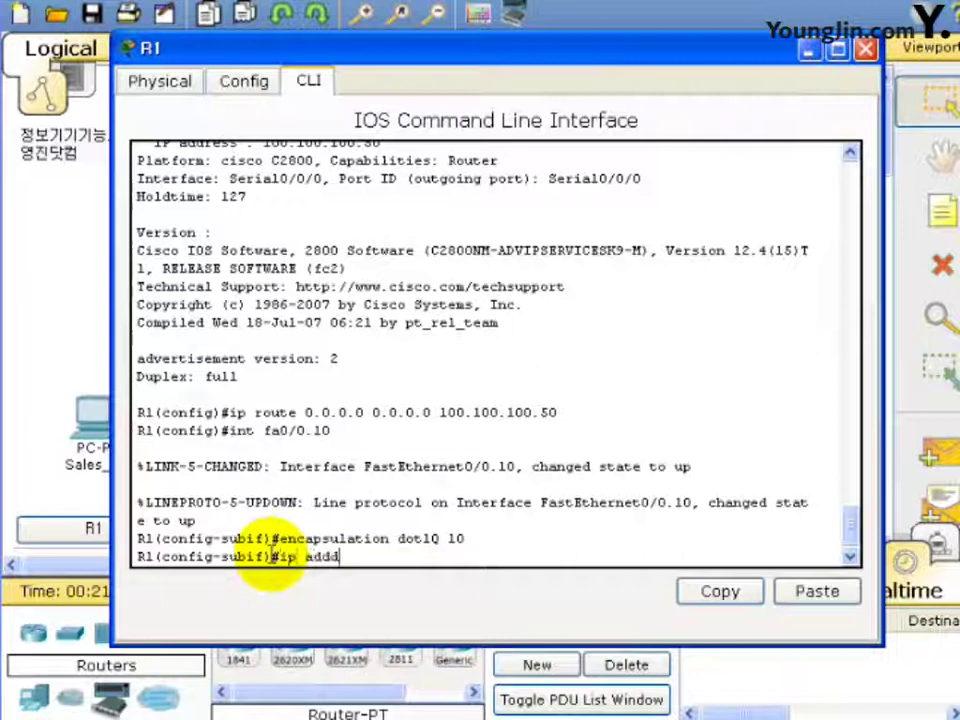
key("BackSpace")
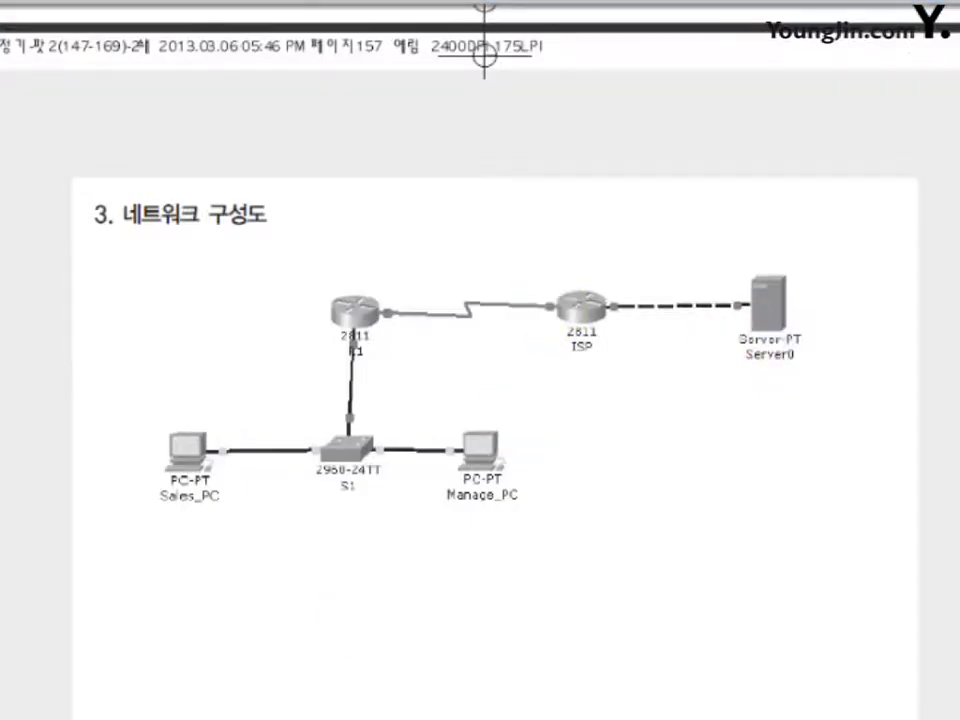
Check the booklet's VLAN 10/20 IP address table, then close it to return to R1.
scroll(480, 360, "up", 10)
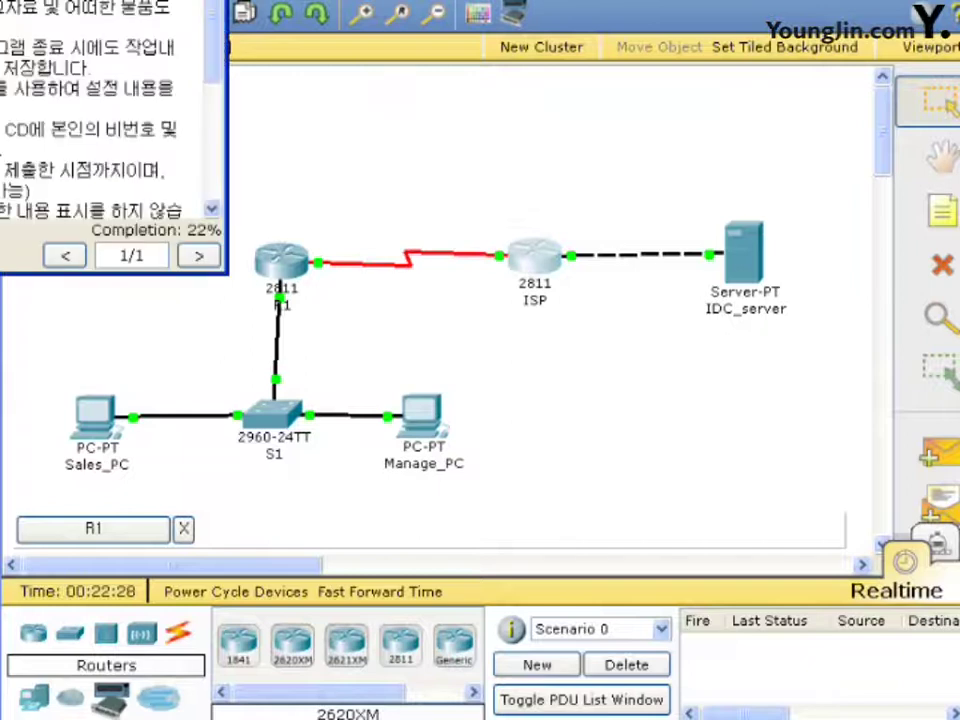
left_click(582, 301)
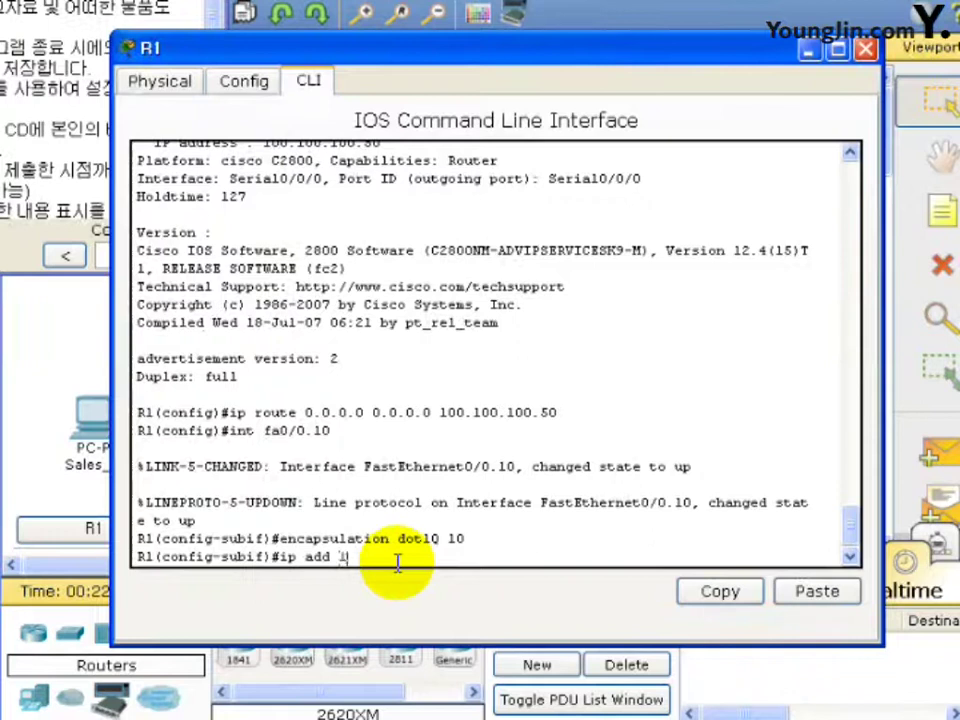
Give fa0/0.10 182.16.255.254 255.255.0.0, enable it, exit, and move the console aside.
type("92.")
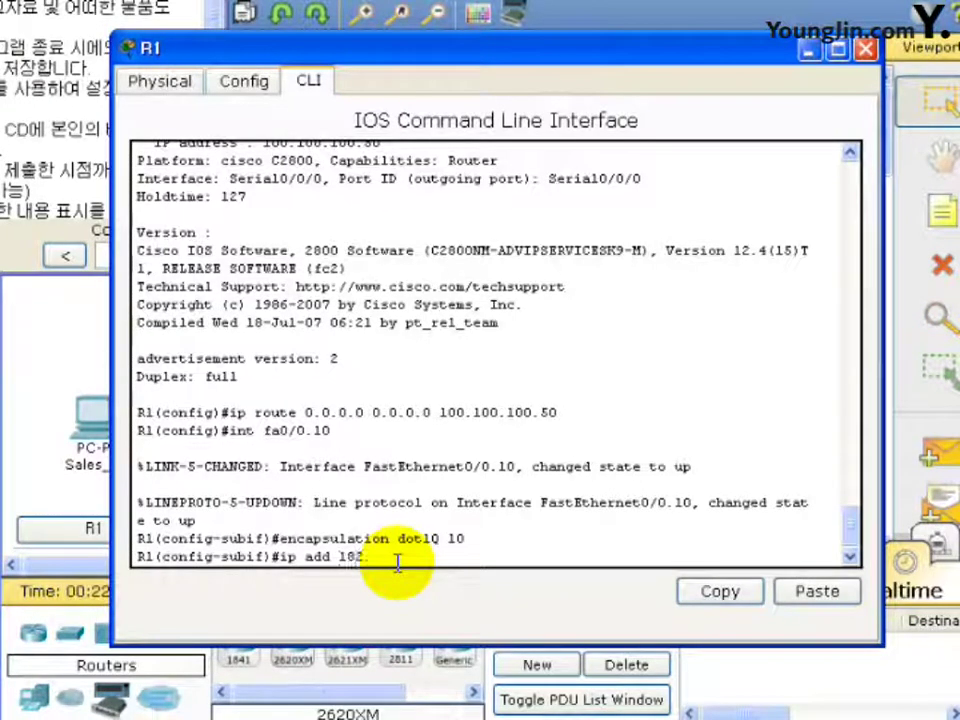
type("16.255.254")
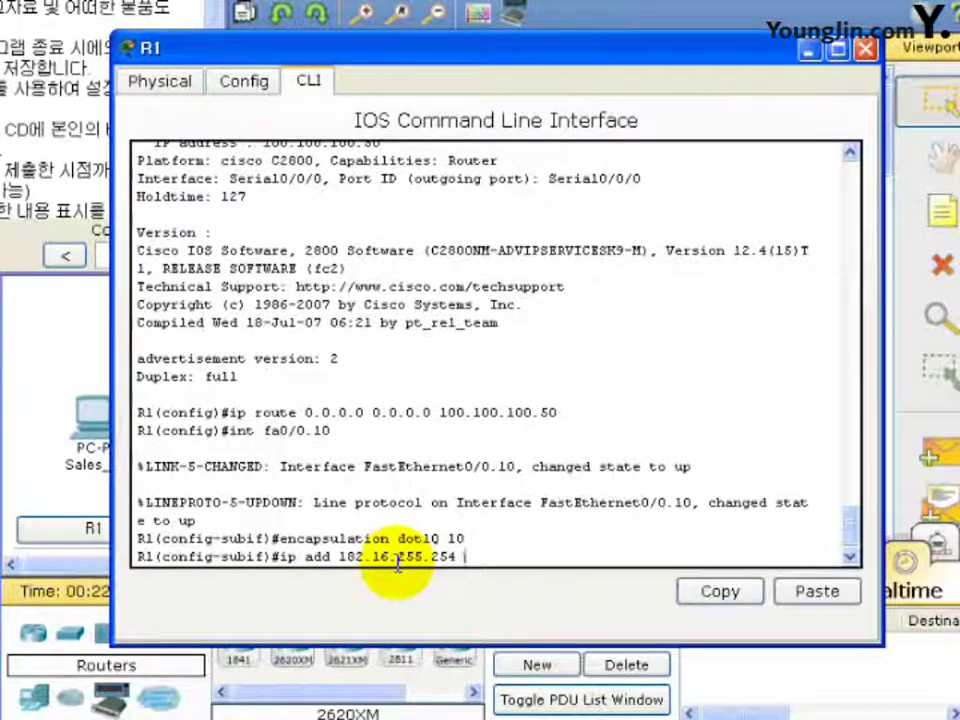
type(" 255.")
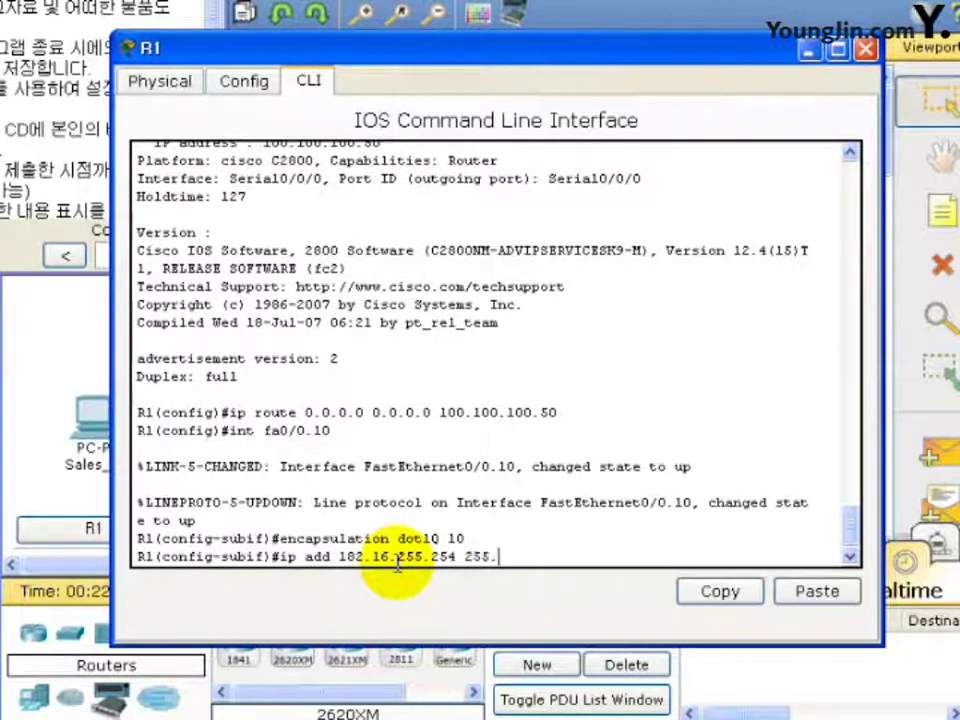
type("255.0.0")
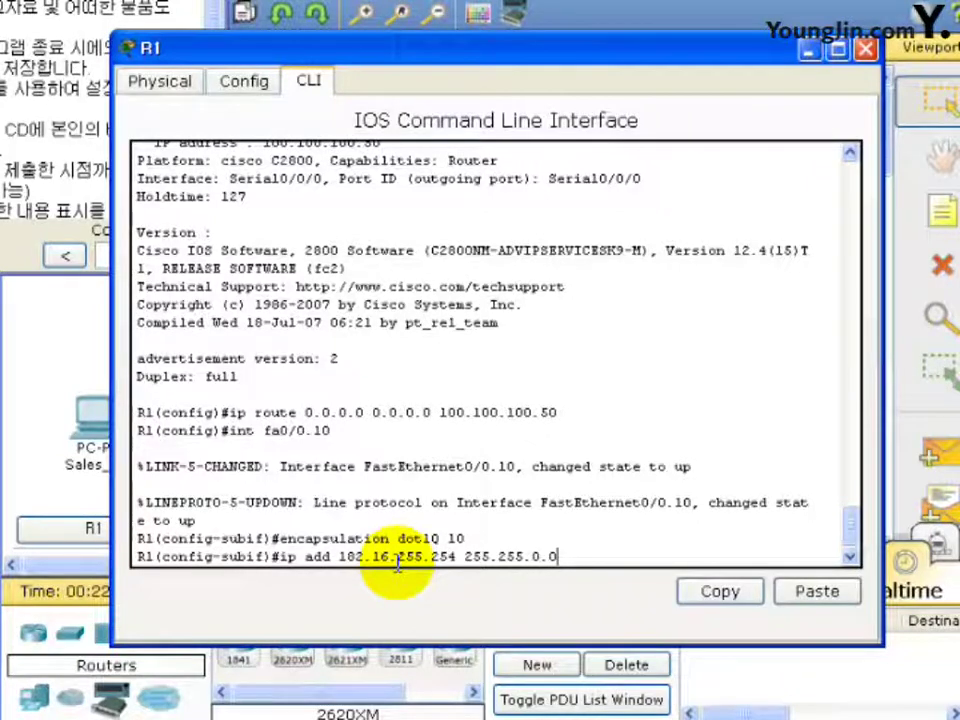
key("Return")
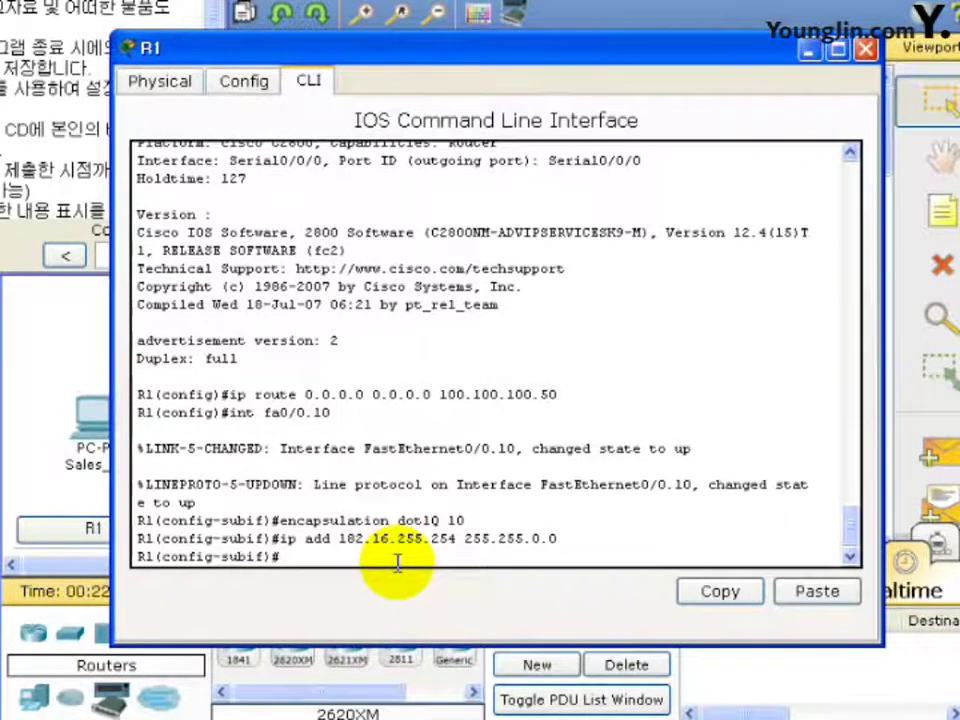
type("no shut")
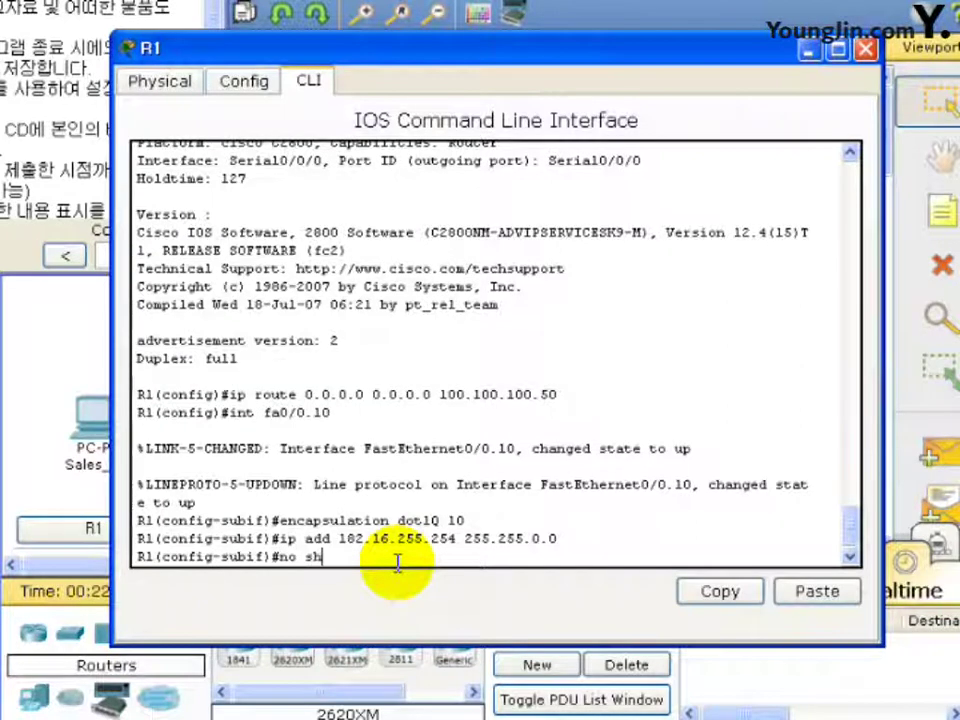
key("Return")
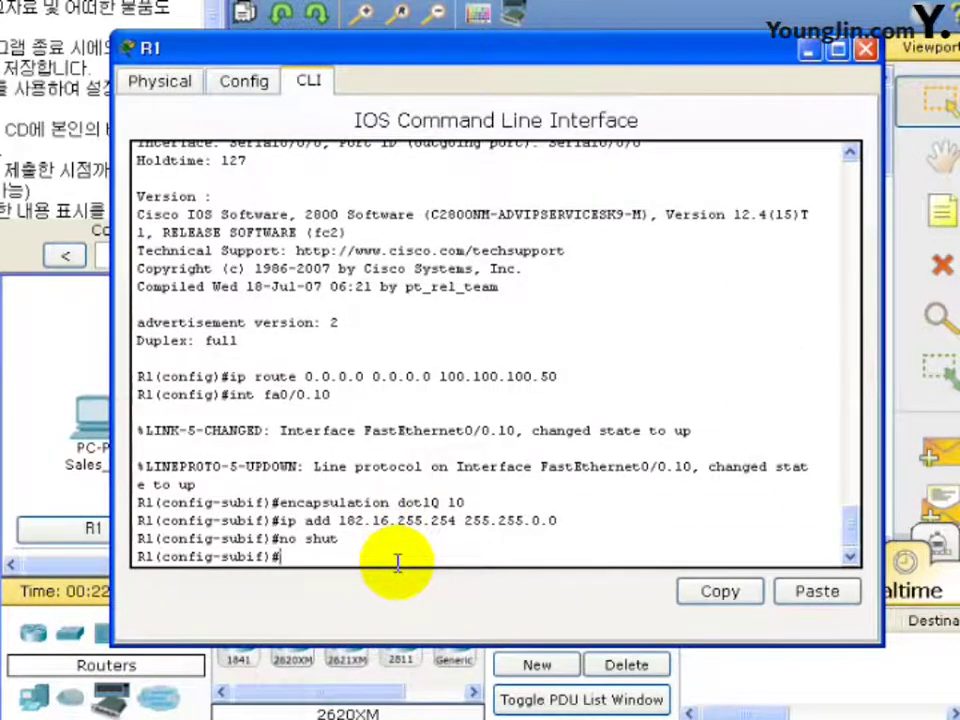
type("exit")
key("Return")
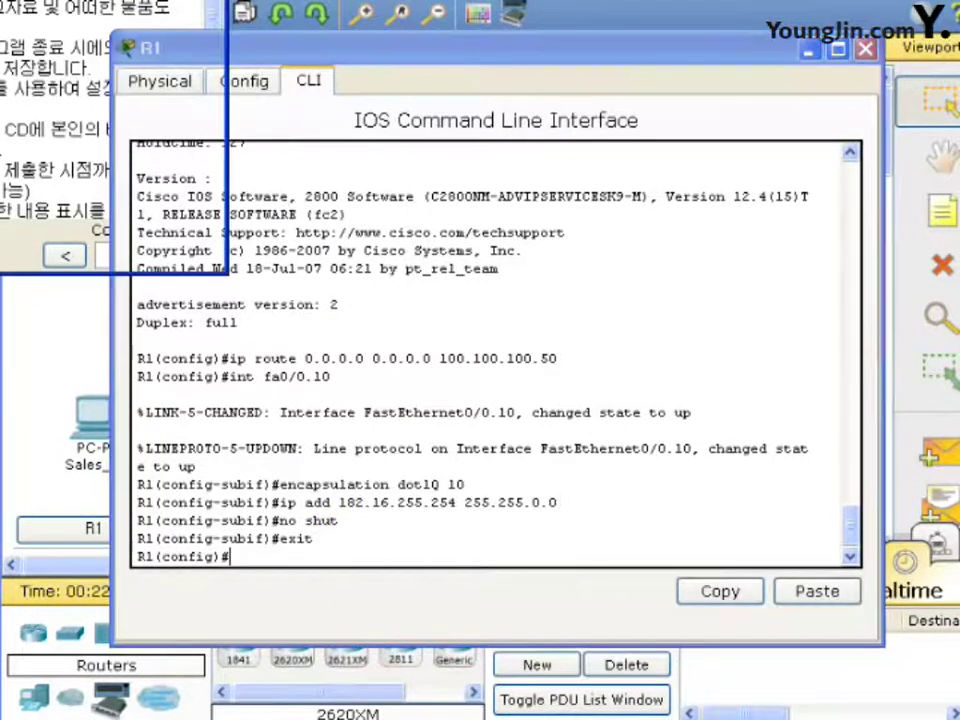
left_click(381, 60)
left_click_drag(381, 60, 671, 87)
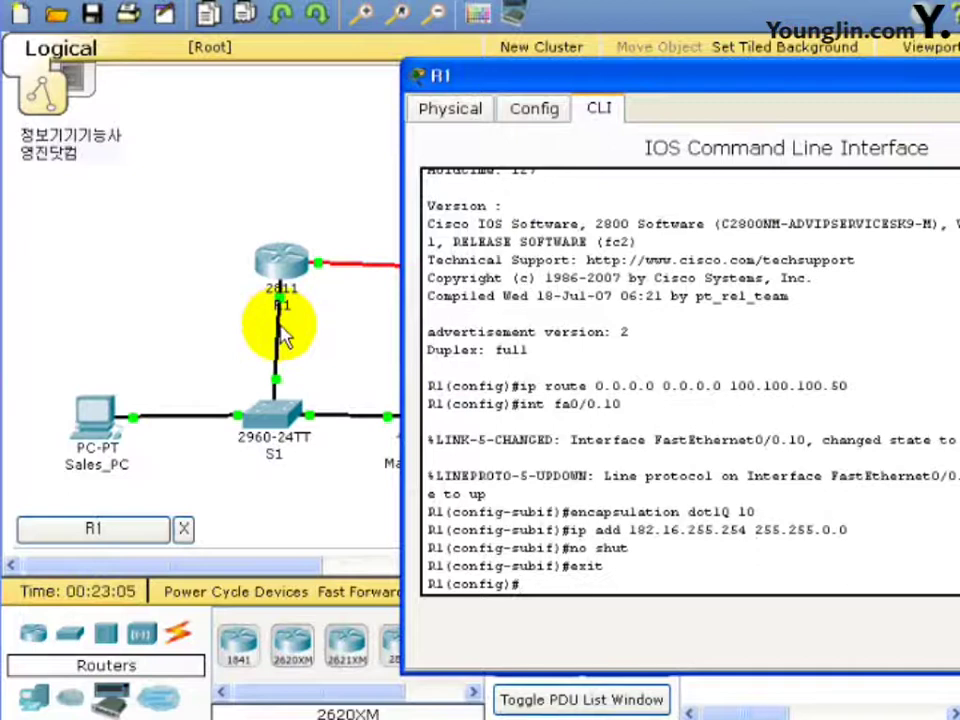
Create subinterface fa0/0.20 with dot1Q 20 encapsulation, reusing the recalled VLAN 10 line.
left_click_drag(514, 75, 207, 37)
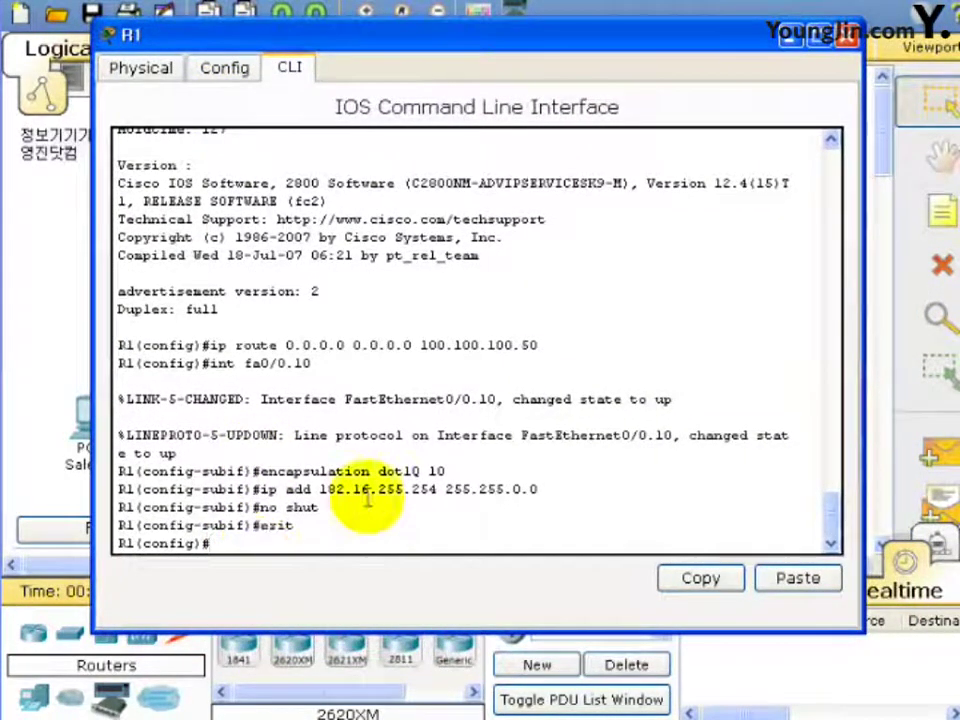
type("int fa")
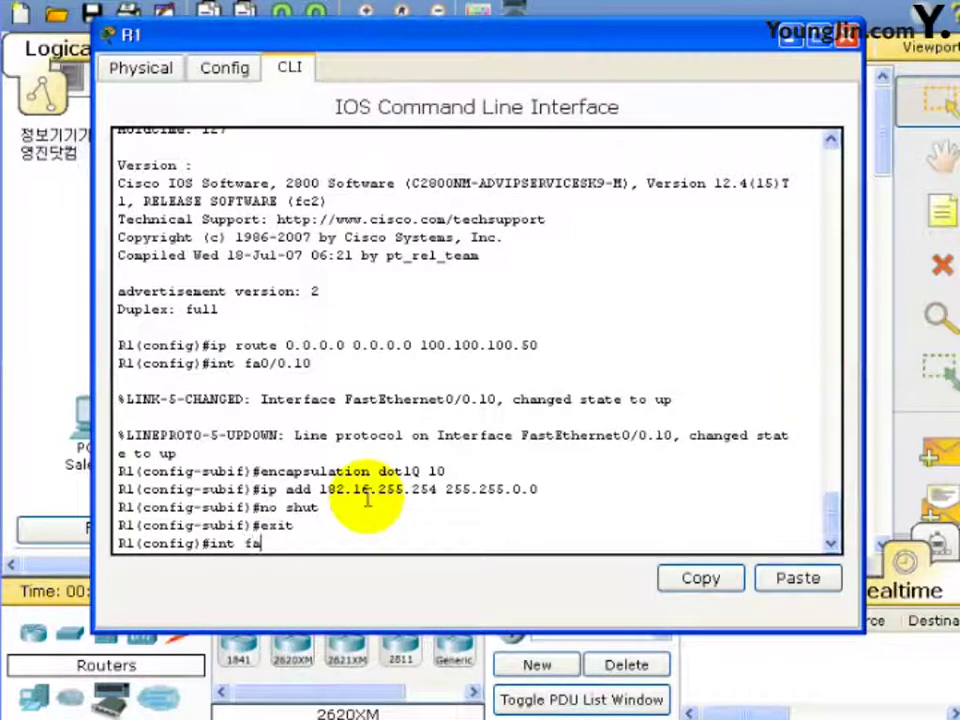
type("0/")
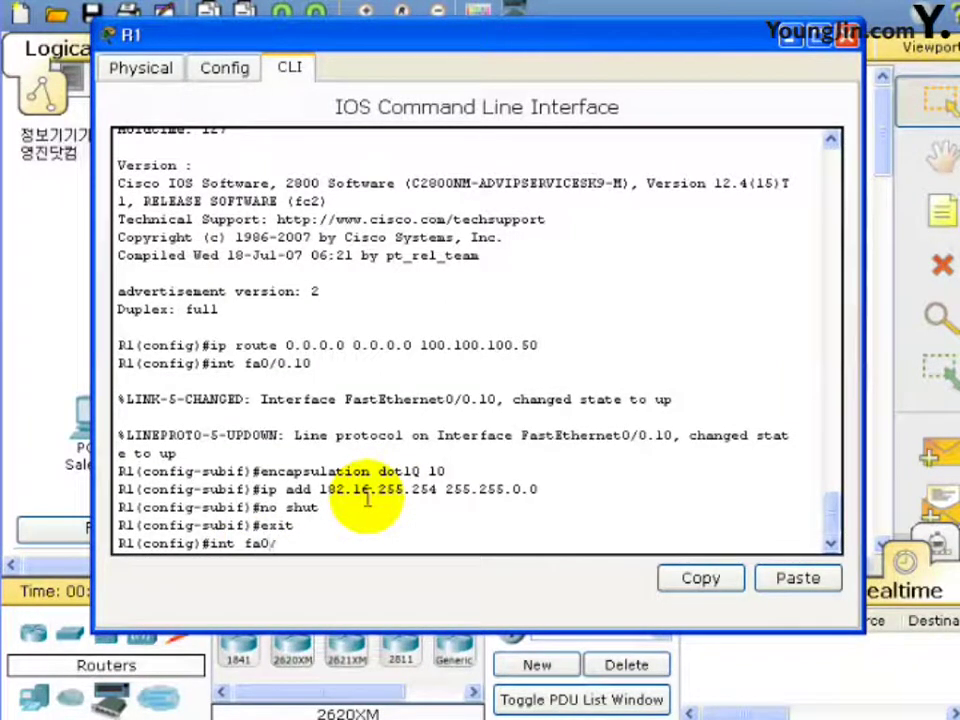
type("0.20")
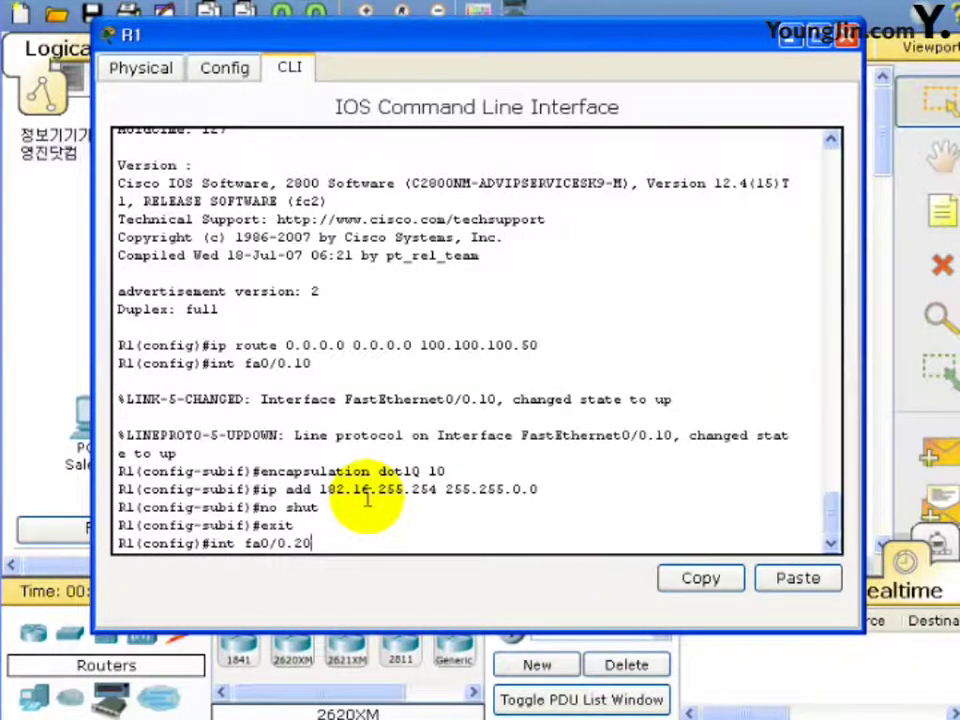
key("Return")
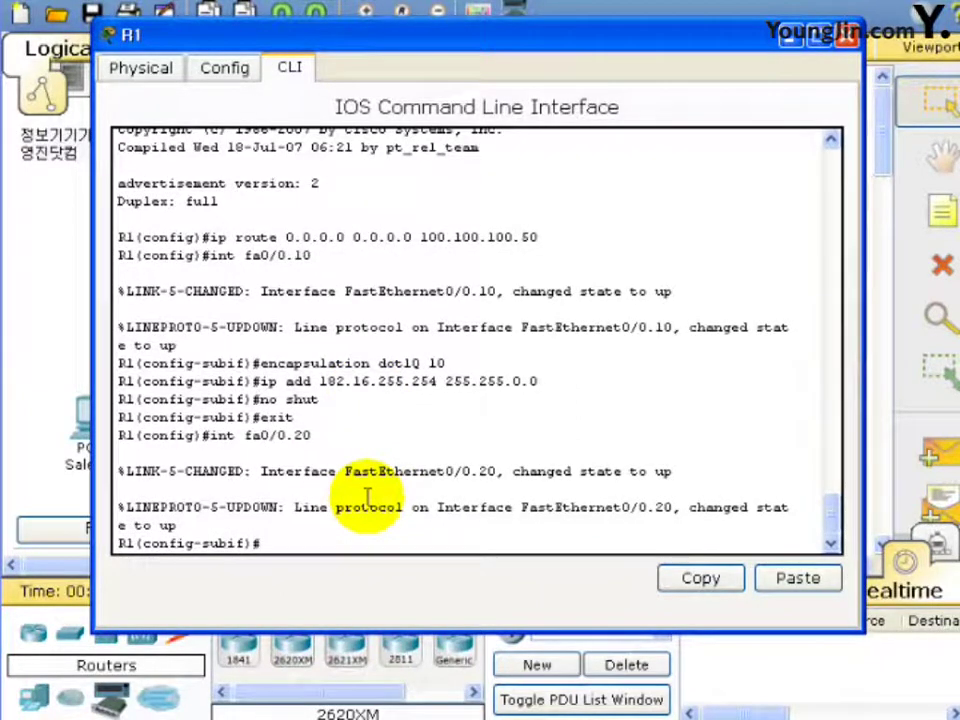
key("Up")
key("Up")
key("Up")
key("Up")
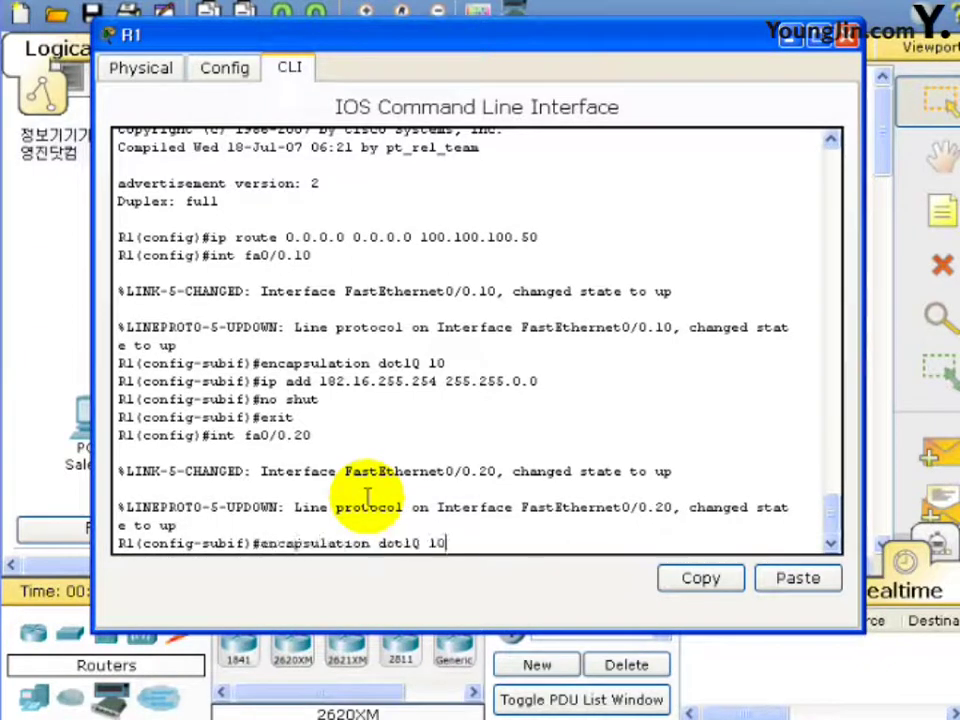
key("BackSpace")
key("BackSpace")
type("20")
key("Return")
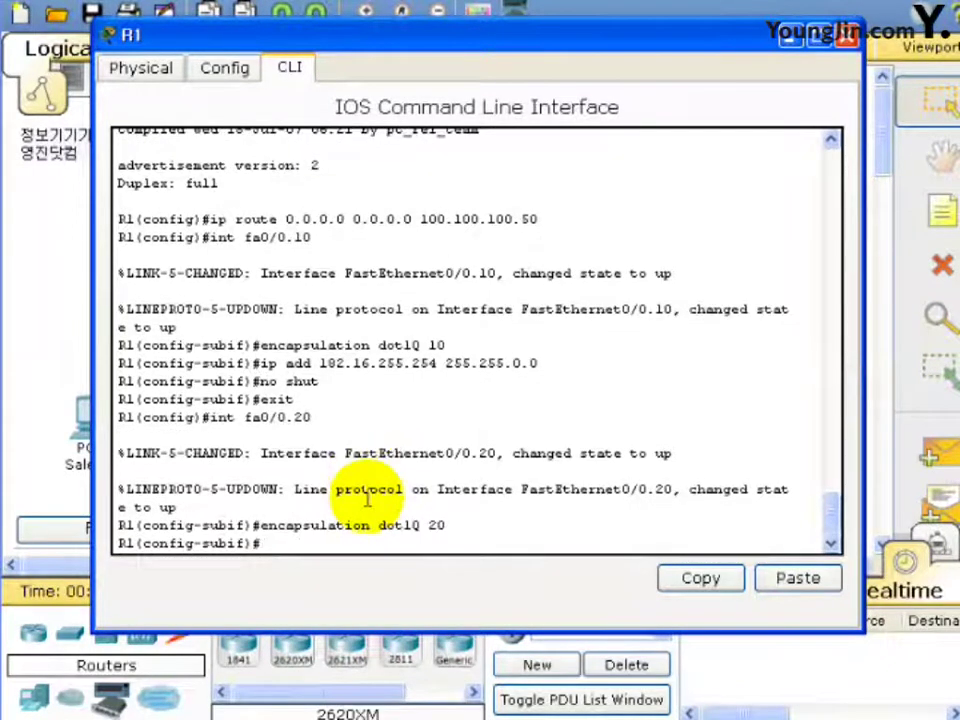
Assign fa0/0.20 address 182.30.255.254 255.255.0.0, enable it, and exit to global configuration.
key("Up")
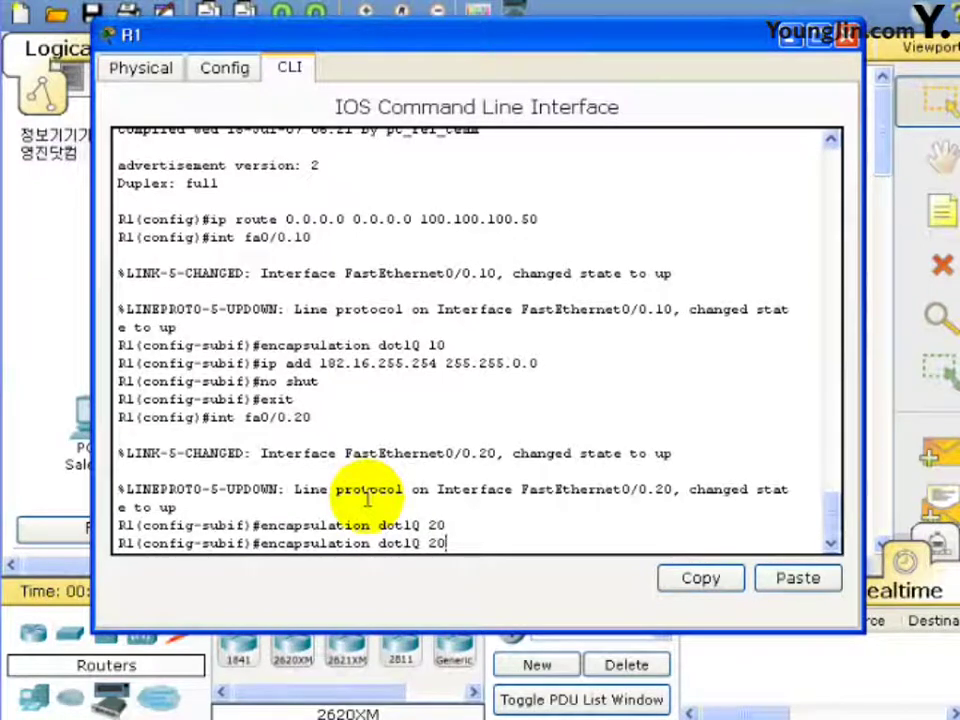
key("Down")
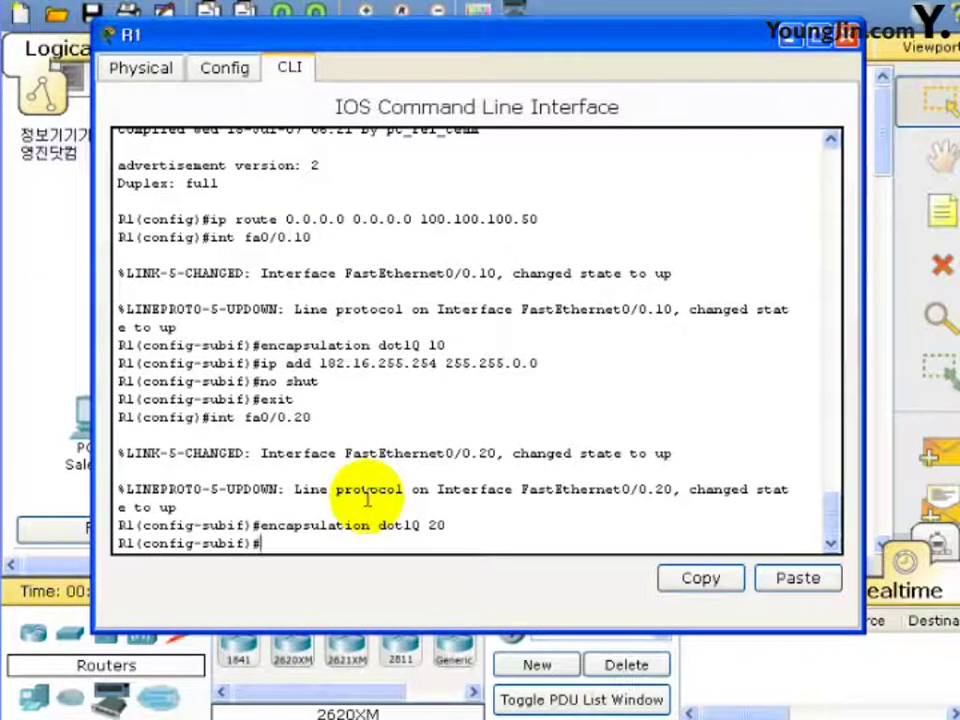
type("ip add")
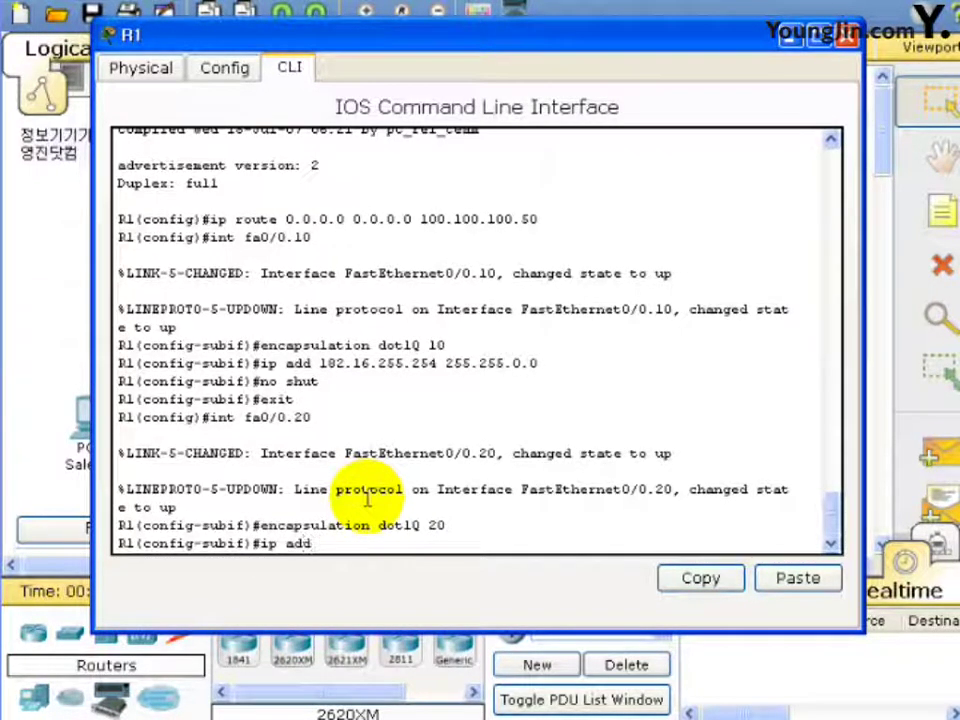
type(" 172.")
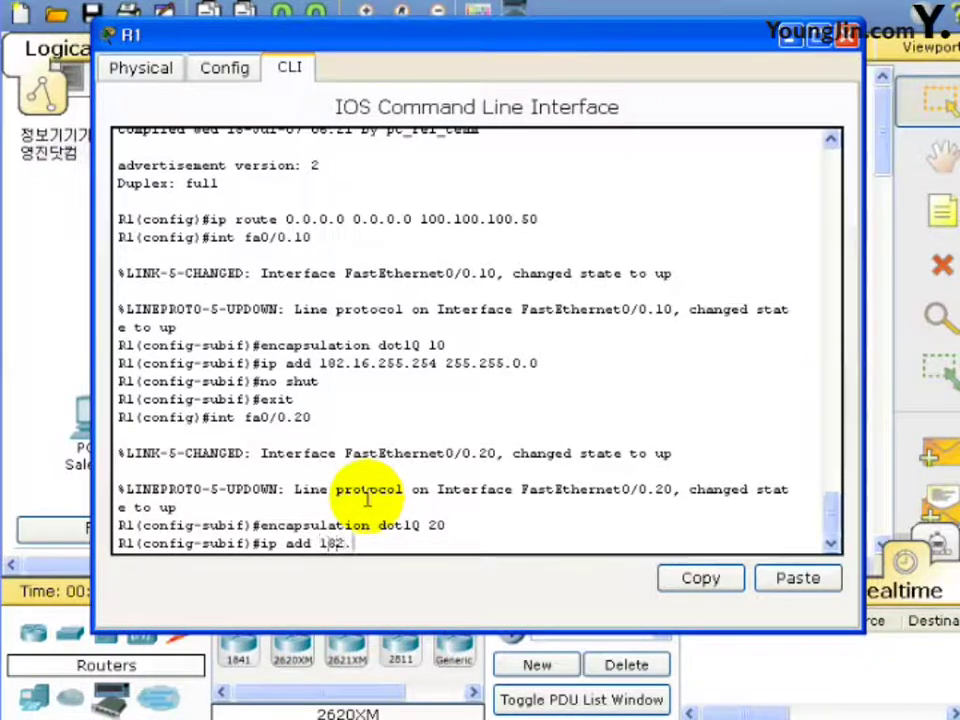
type("30.255.254")
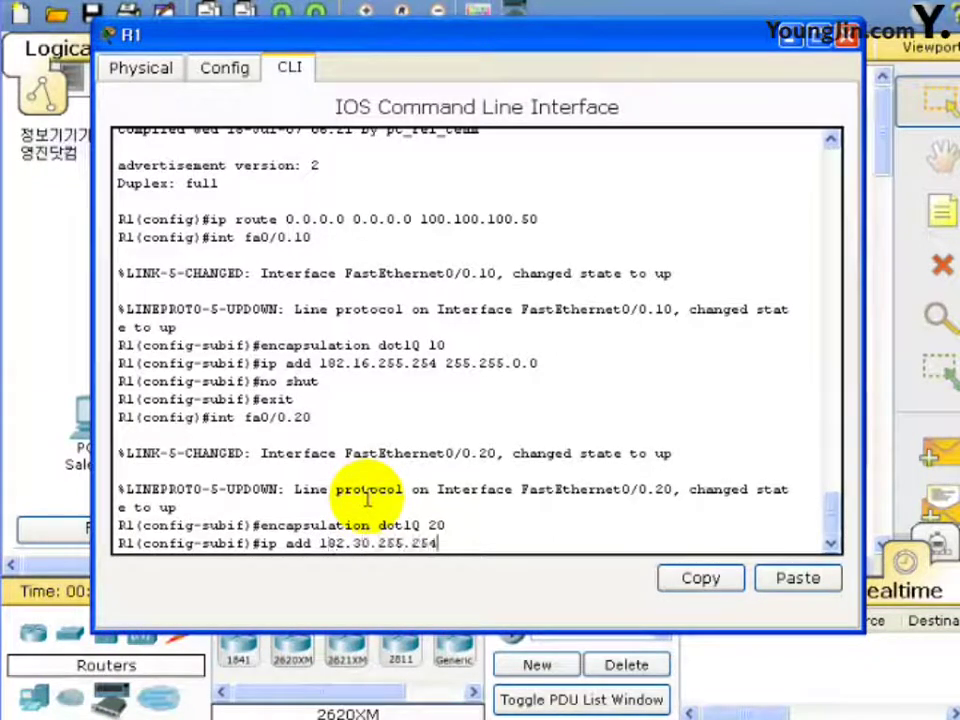
type(" 255.255.0.0")
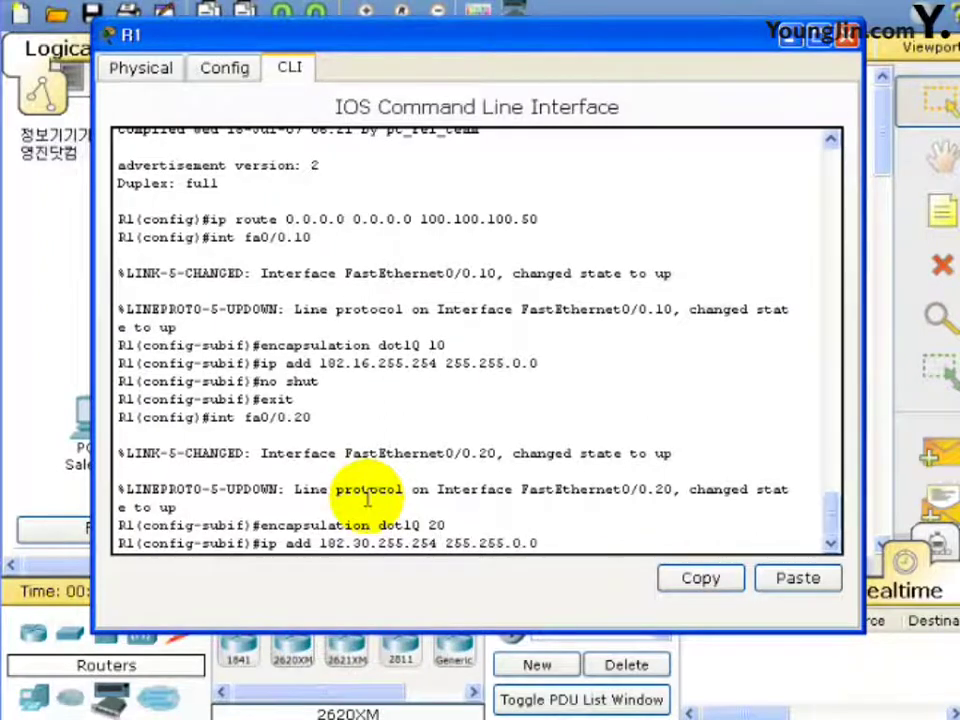
key("Return")
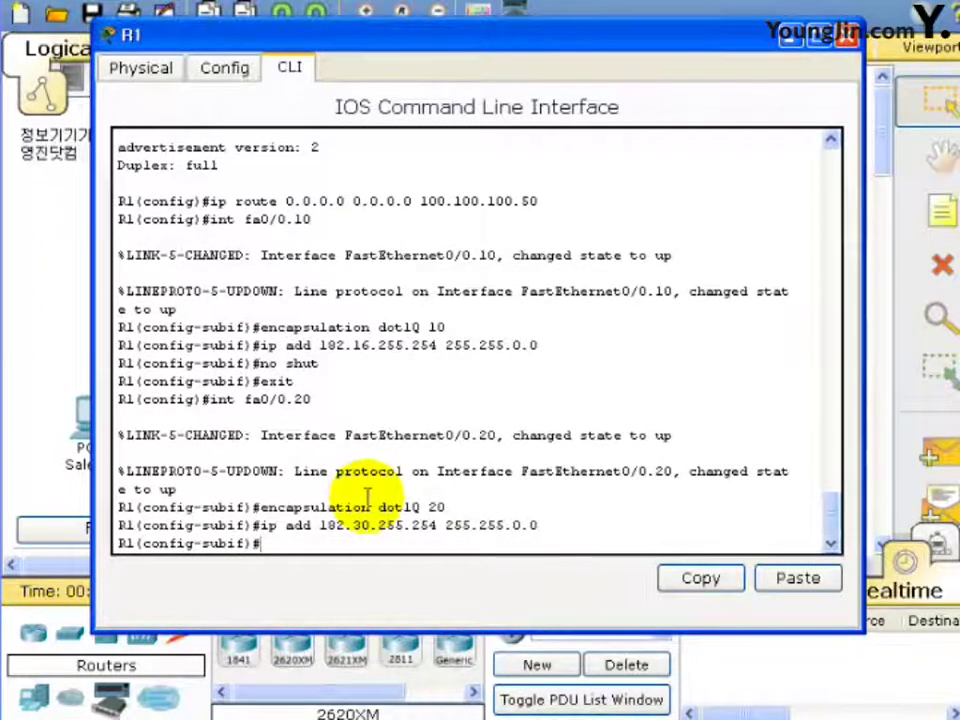
type("no shut")
key("Return")
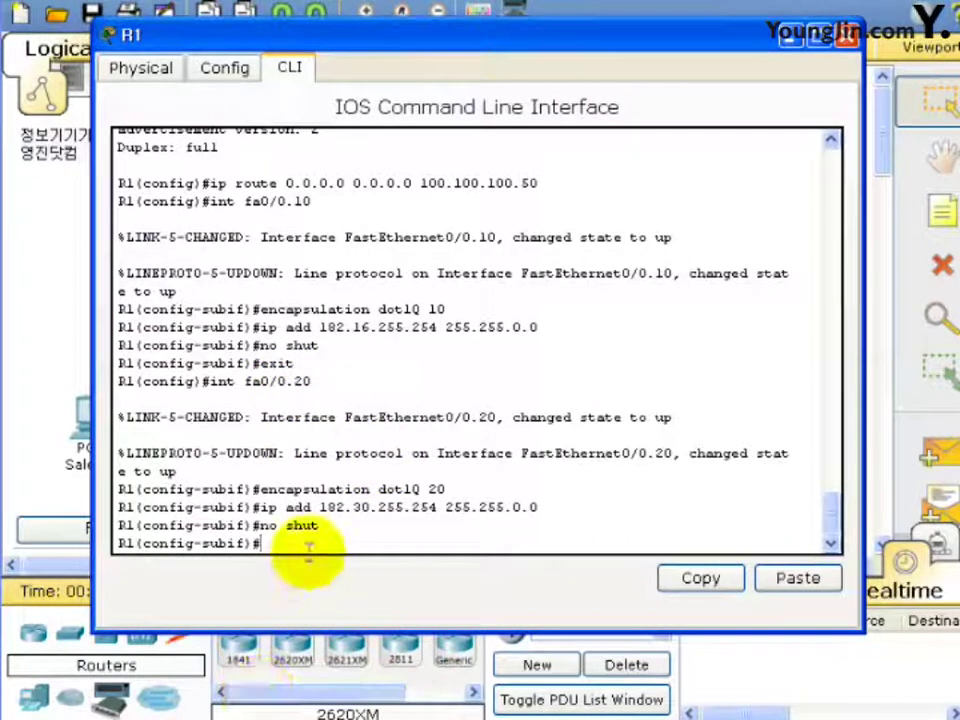
type("exit")
key("Return")
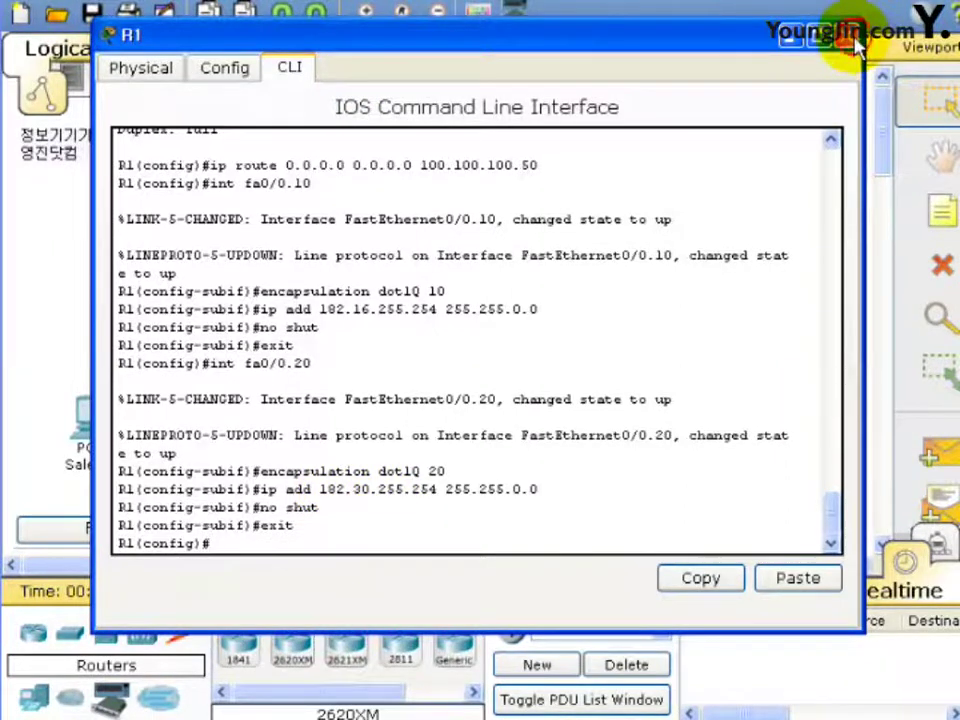
Close R1's window and open switch S1's device window, moving it up and right.
left_click(850, 40)
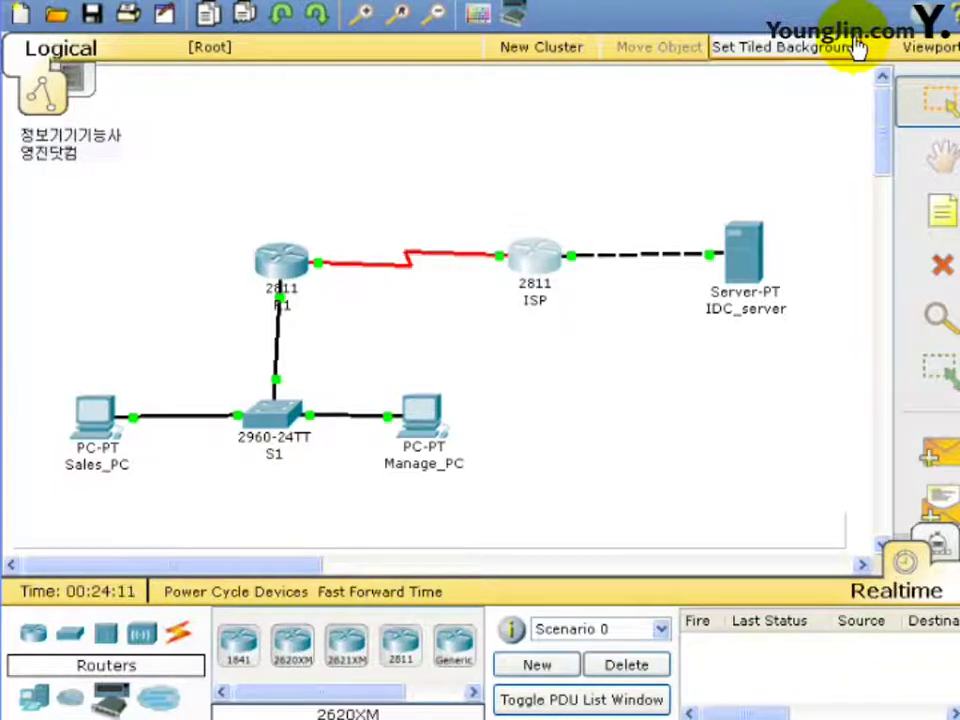
left_click(285, 425)
left_click_drag(225, 50, 503, 33)
In S1's CLI, enter global configuration and set the hostname to S1.
left_click(315, 57)
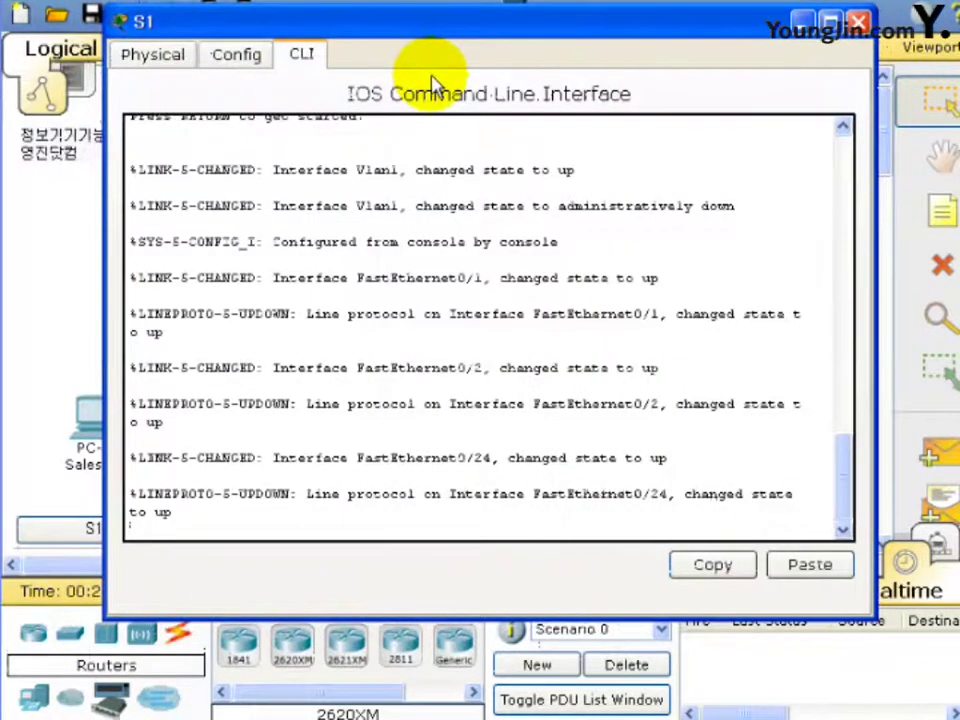
key("Return")
key("Return")
key("Return")
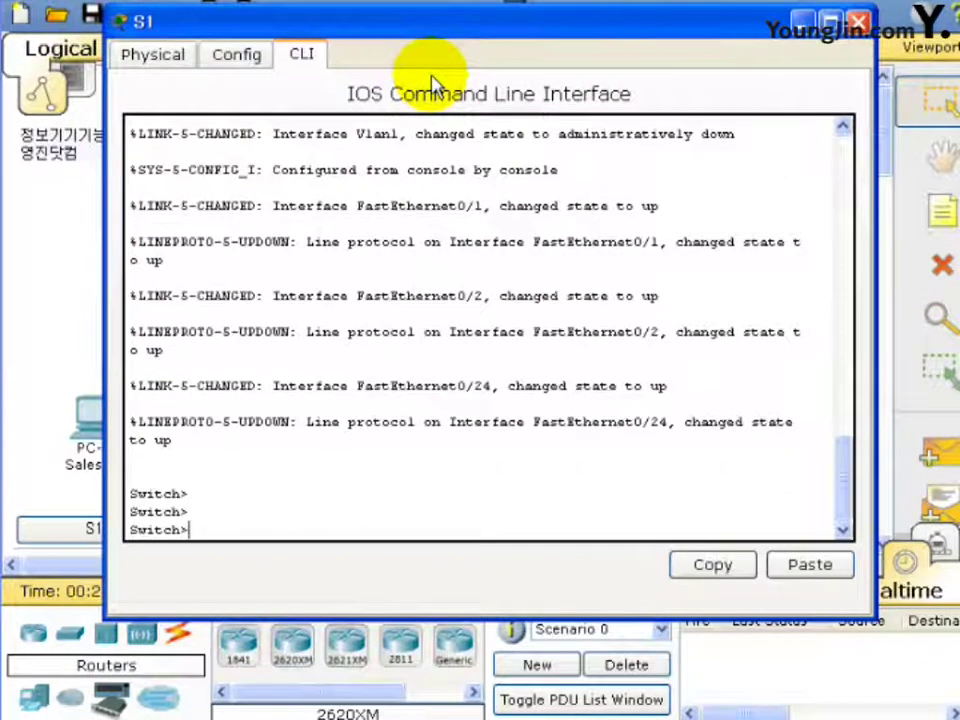
type("en")
key("Return")
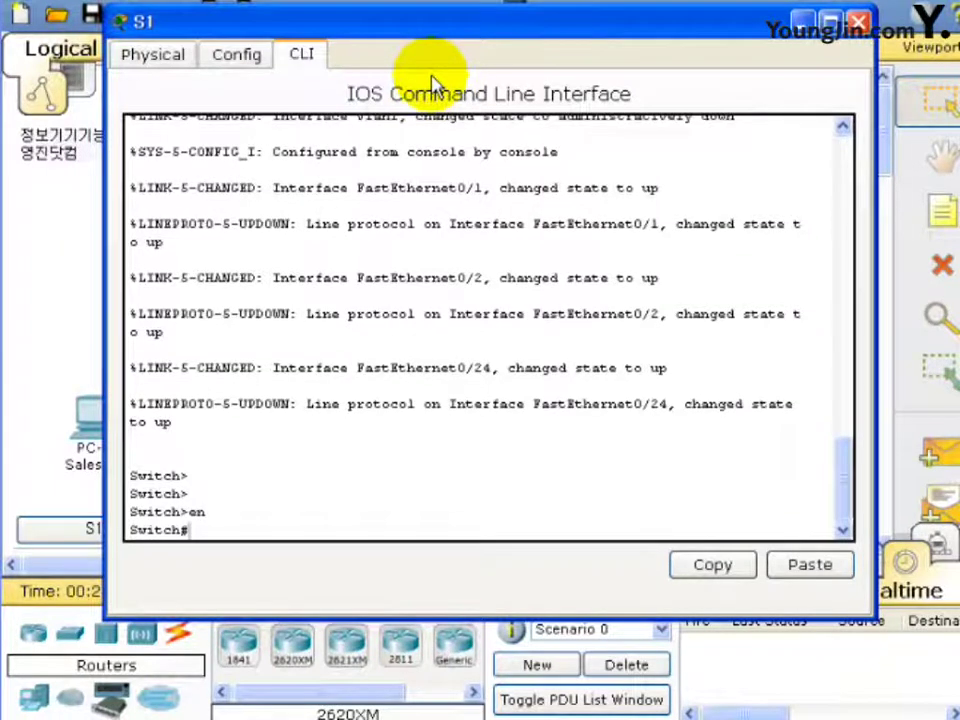
type("conf t")
key("Return")
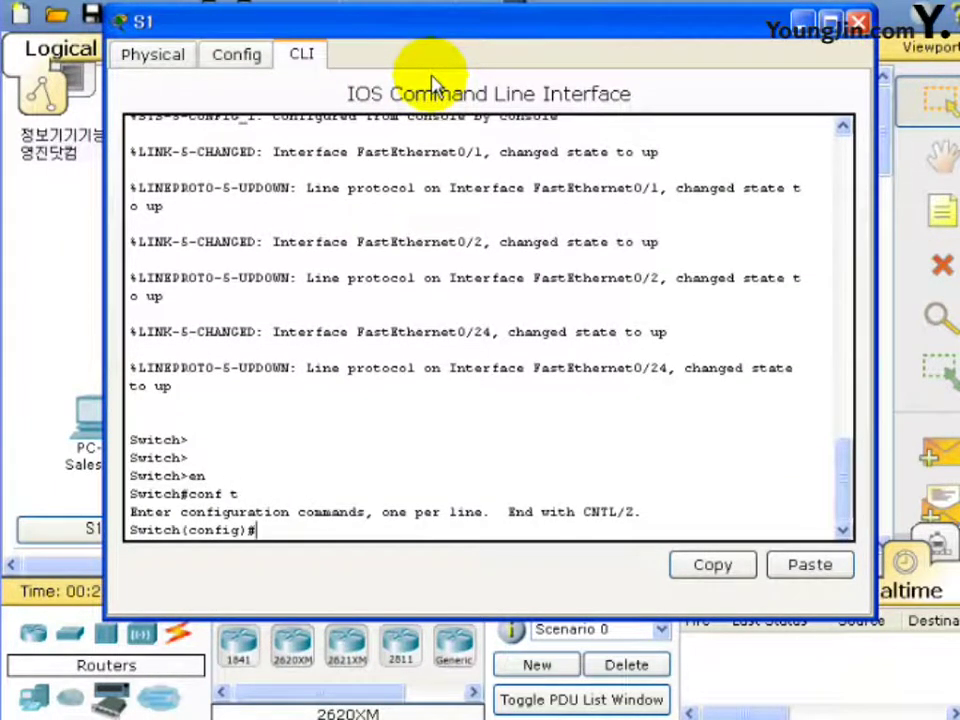
type("hostnmae")
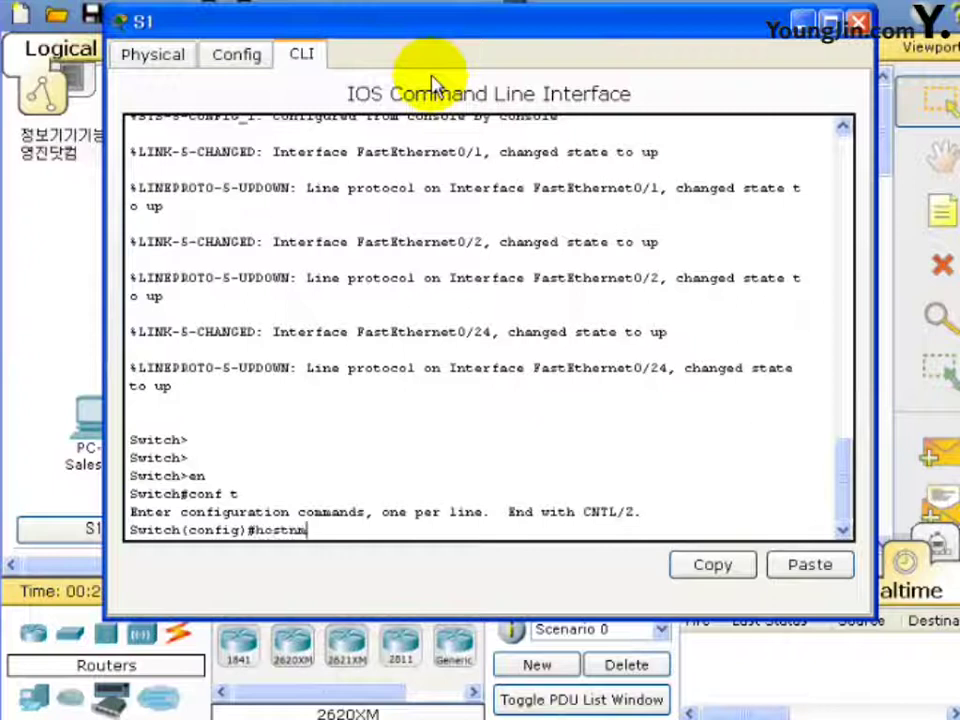
key("BackSpace")
key("BackSpace")
key("BackSpace")
type("am")
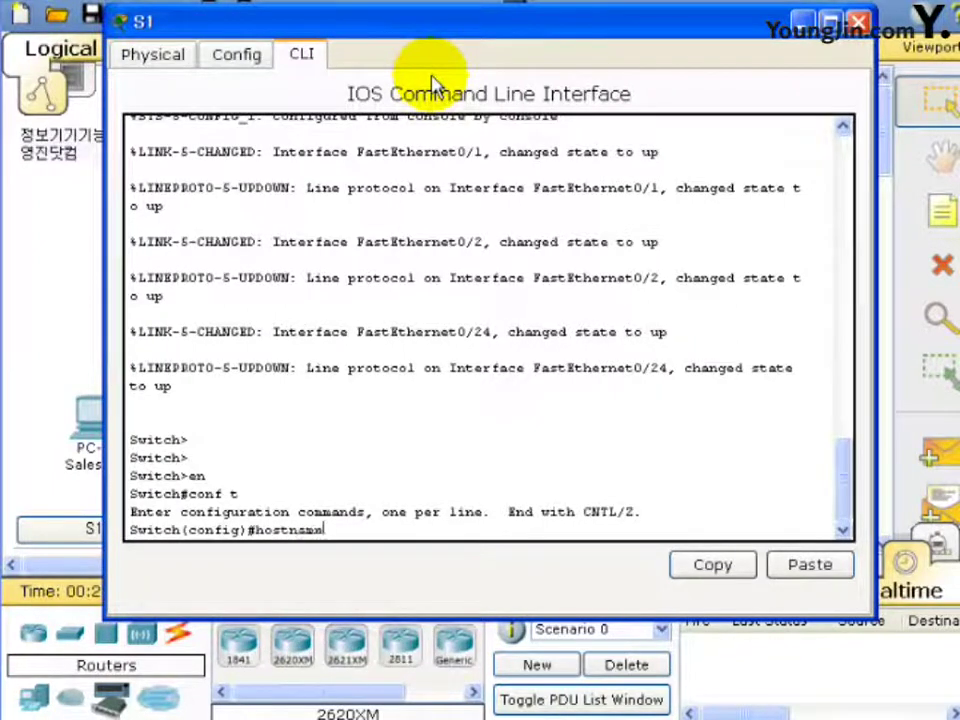
type("e S1")
key("Return")
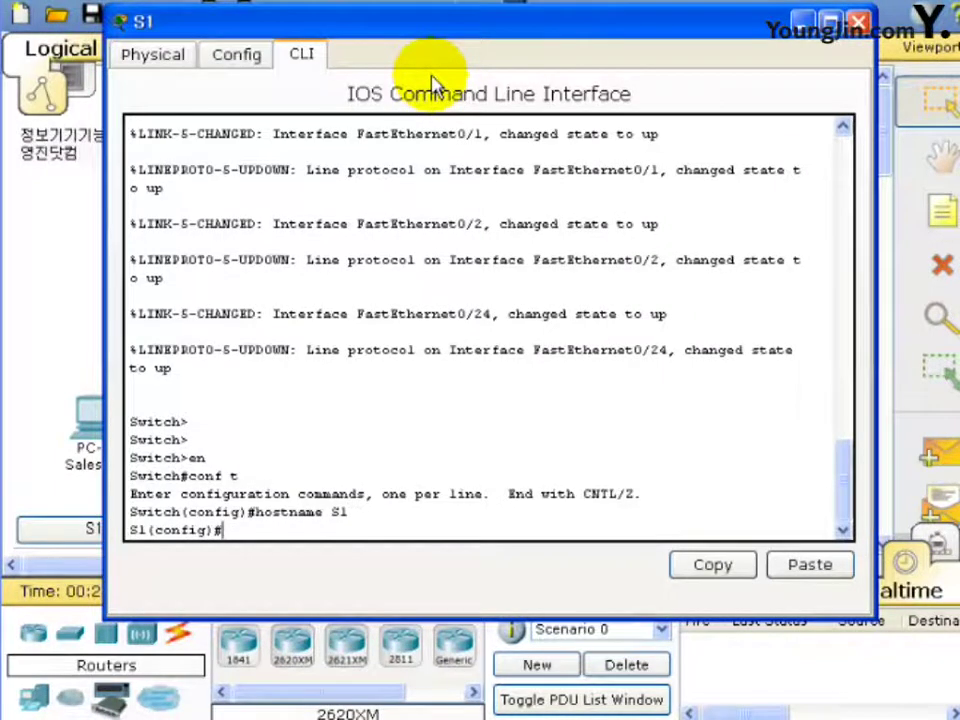
Create VLAN 10 named Sales.
type("vl")
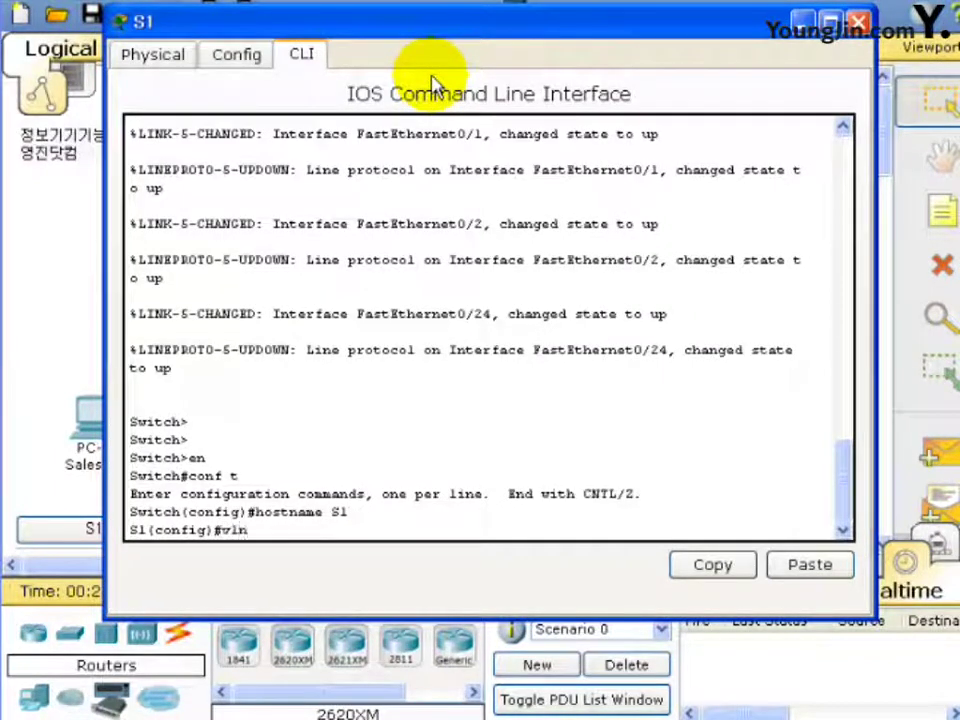
type("an 10")
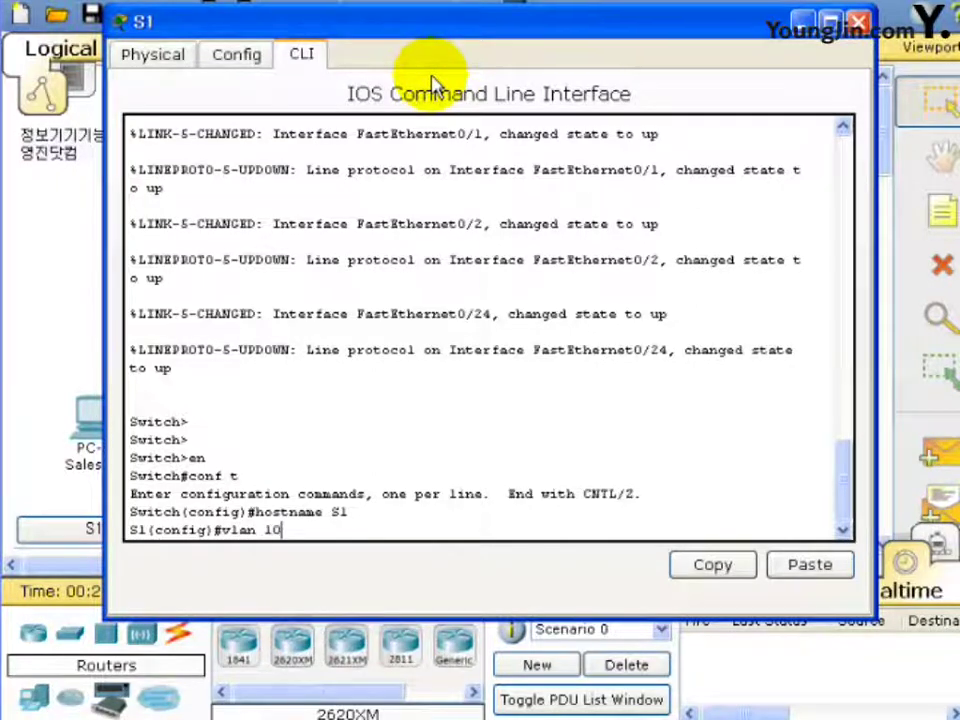
key("Return")
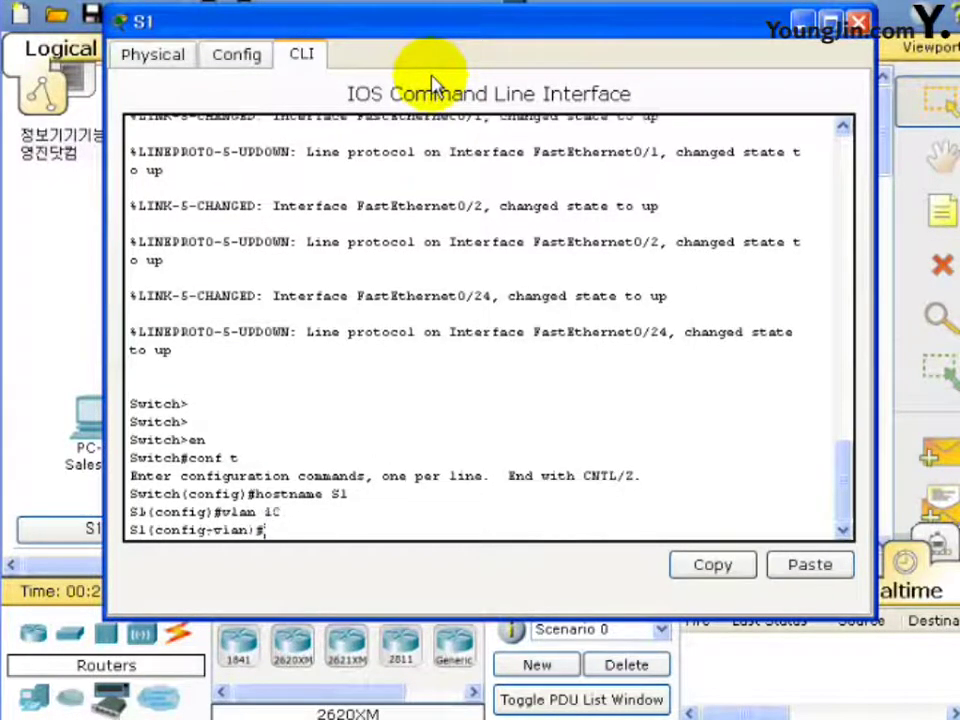
type("n")
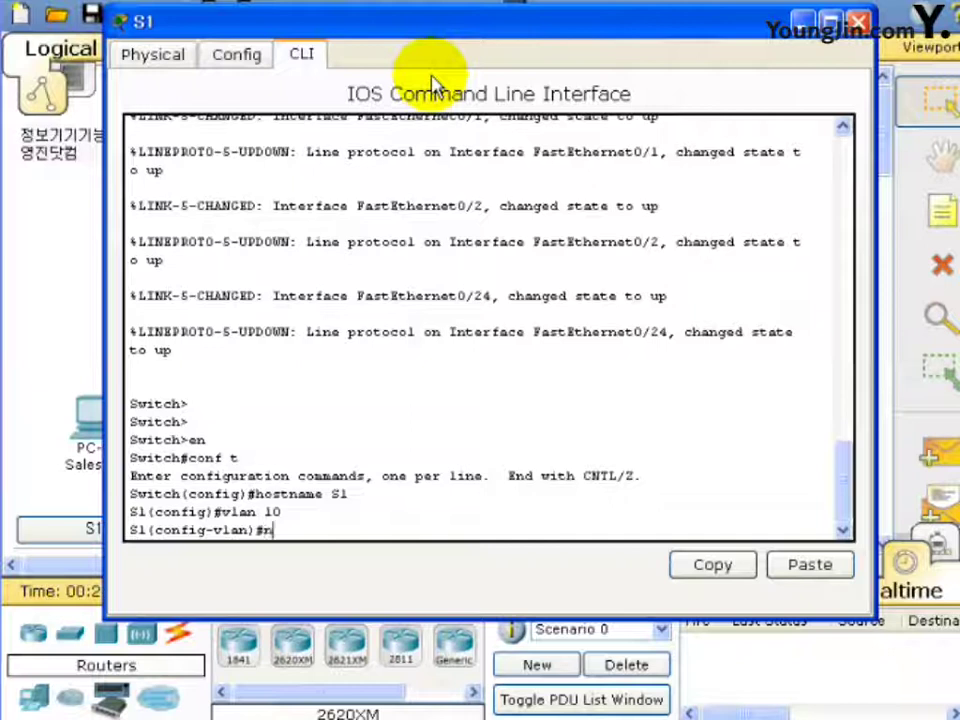
type("ame Sales")
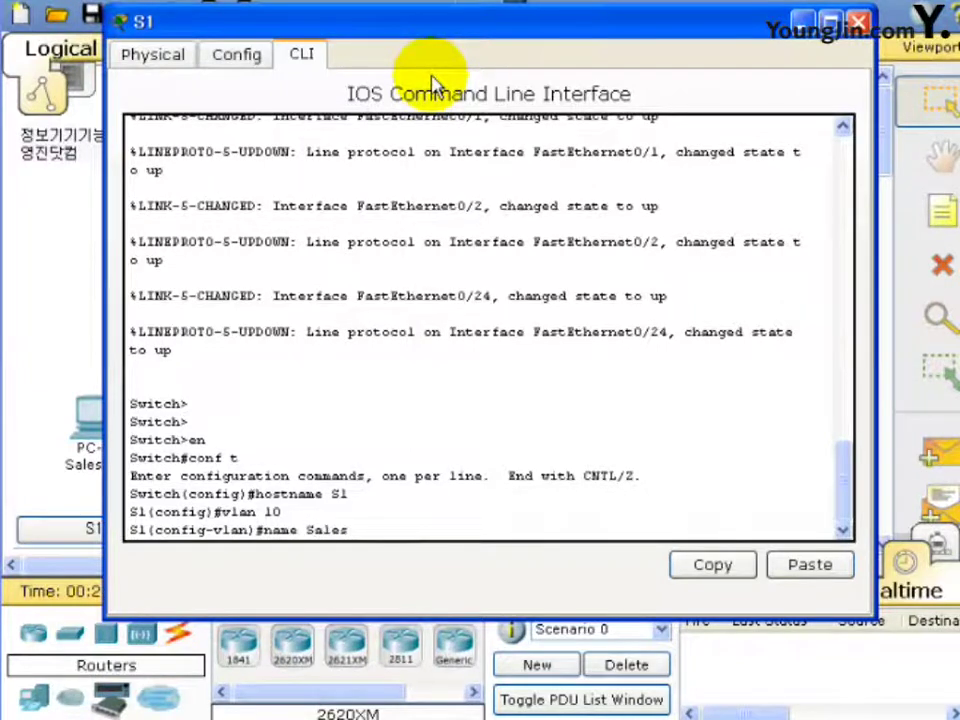
key("Return")
type("e")
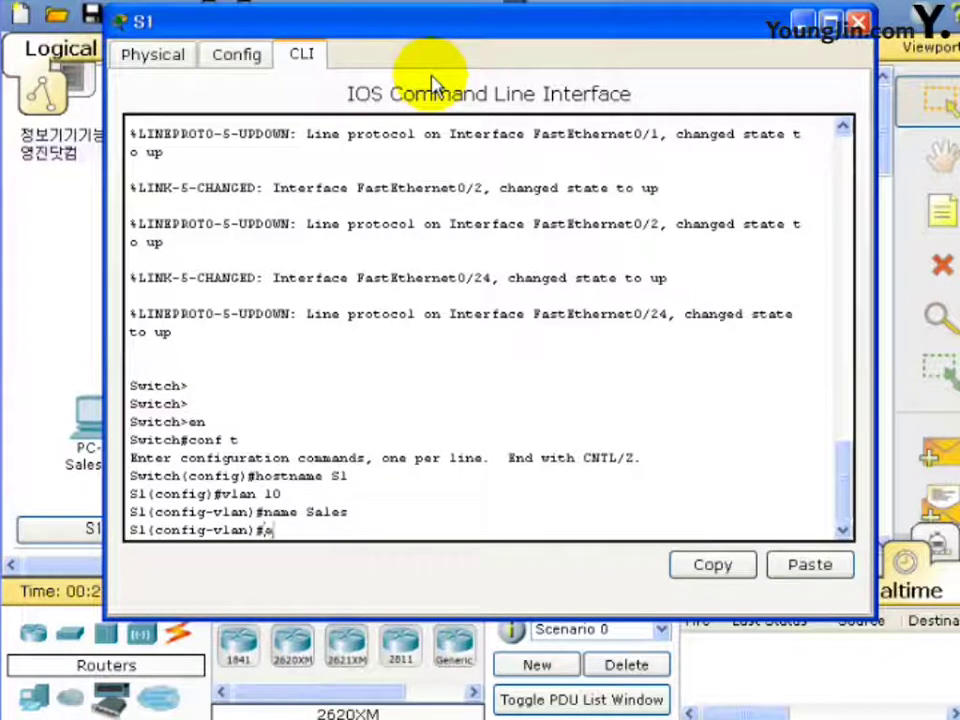
type("xit")
key("Return")
Create VLAN 20 named Manage.
type("vlan 20")
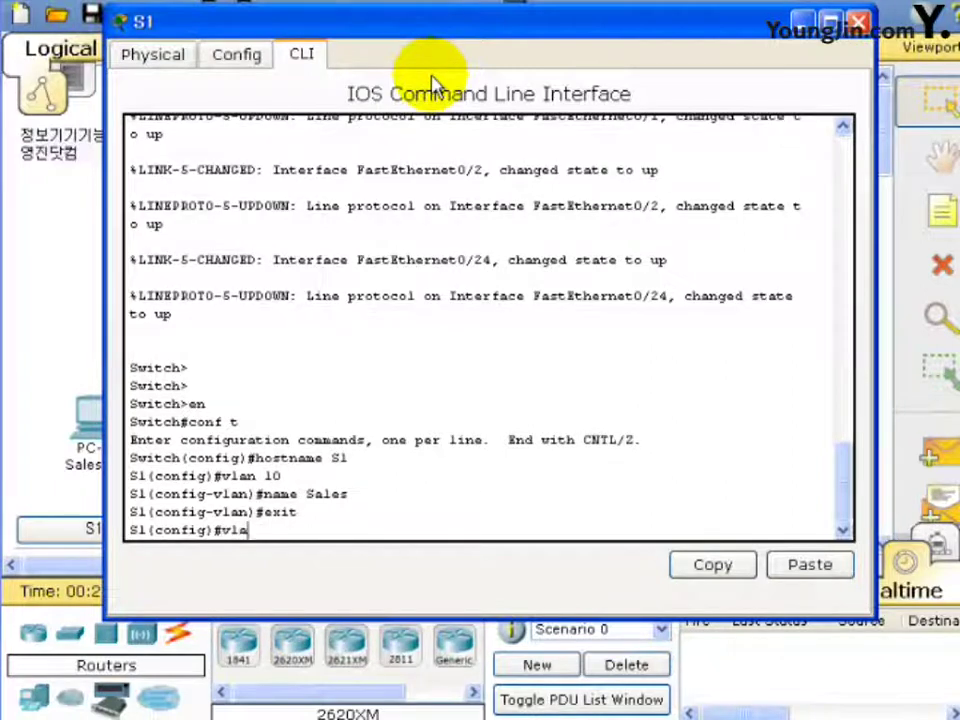
key("Return")
type("nam")
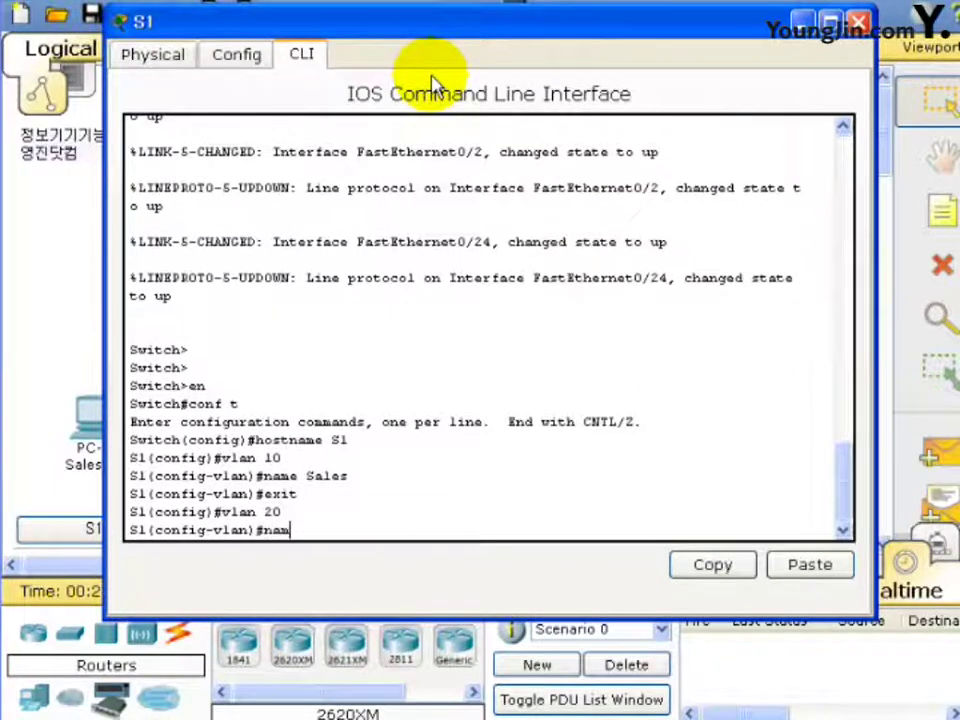
type("e MA")
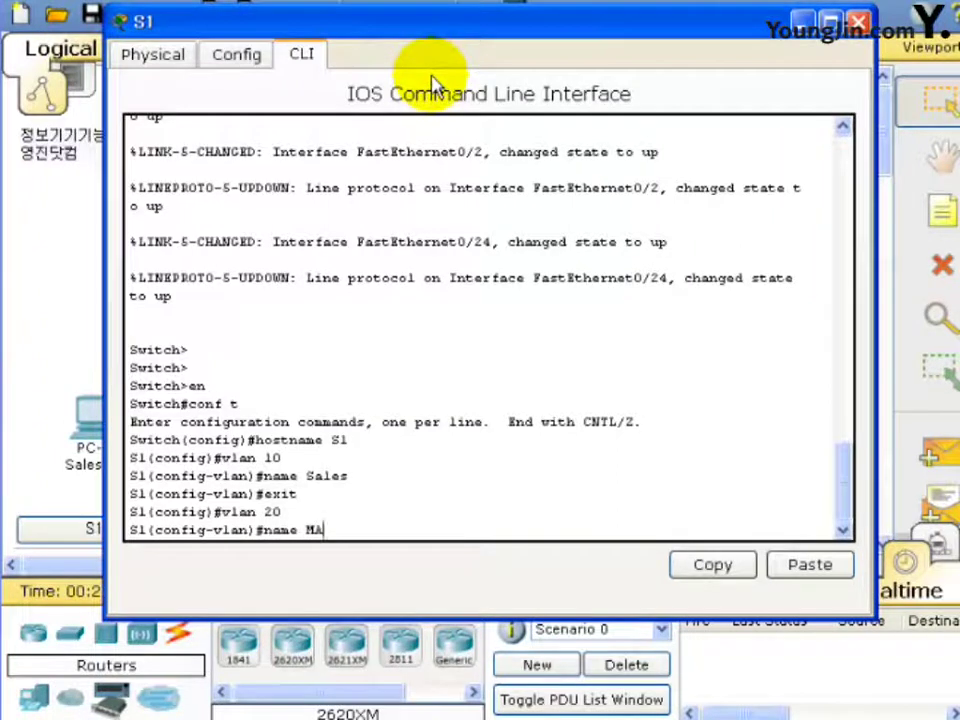
key("BackSpace")
type("anage")
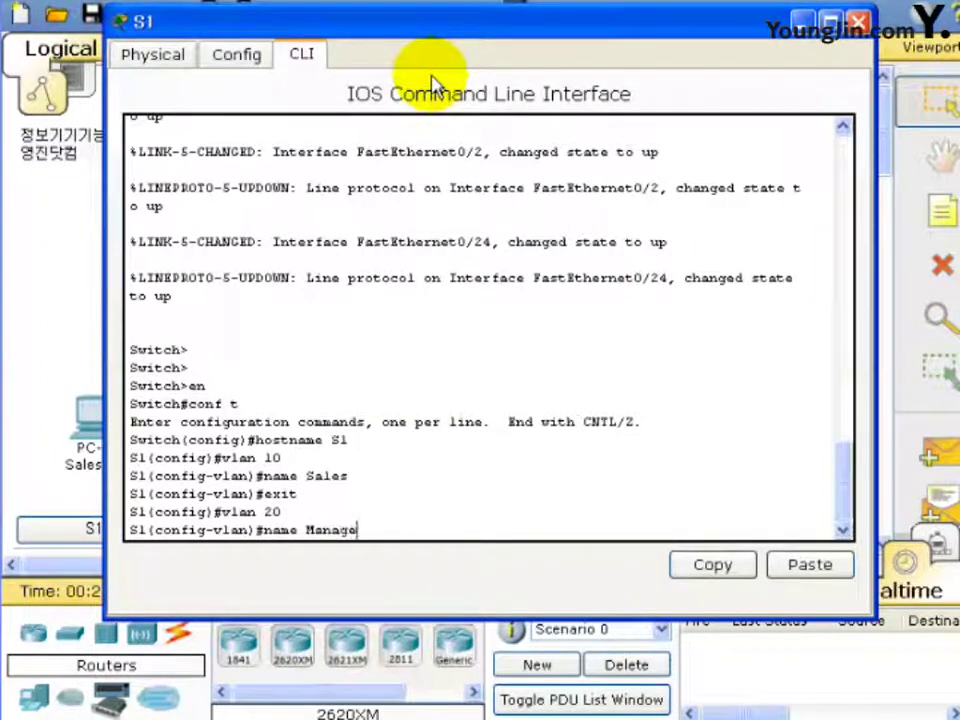
key("Return")
type("exit")
key("Return")
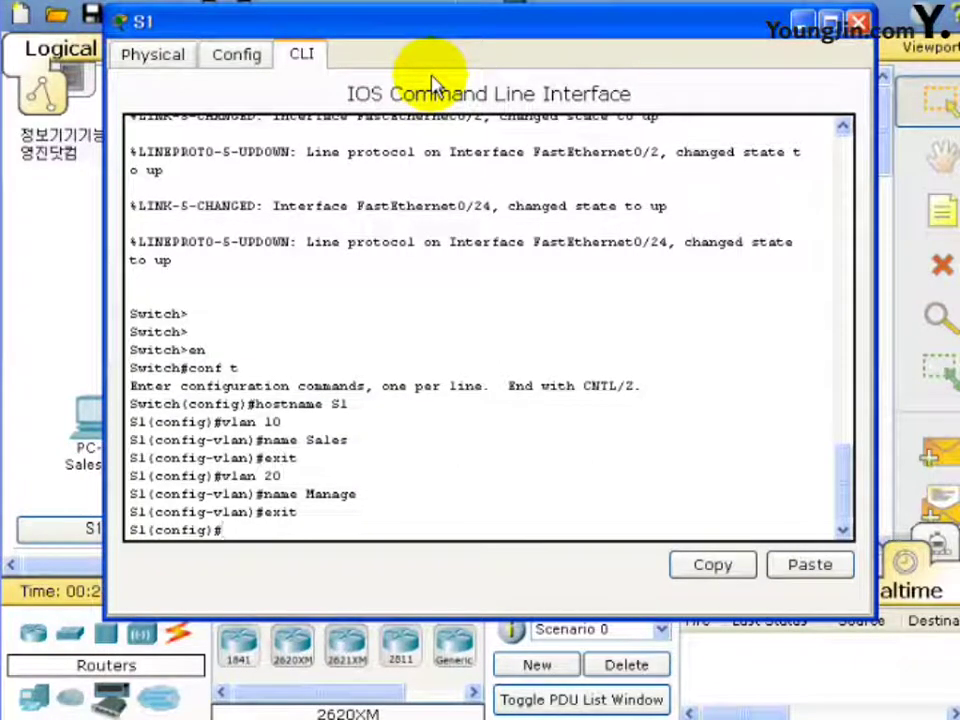
type("int")
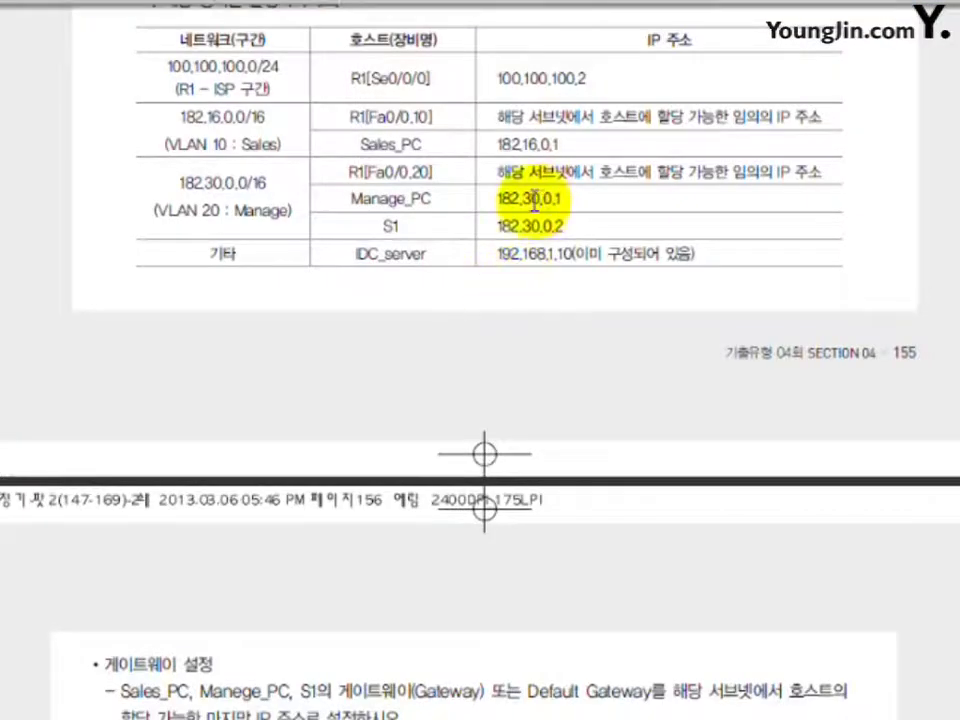
Scroll the task PDF to the VLAN port table (Sales fa0/1, Manage fa0/2), then return to S1's CLI.
scroll(499, 214, "down", 5)
scroll(499, 214, "down", 1)
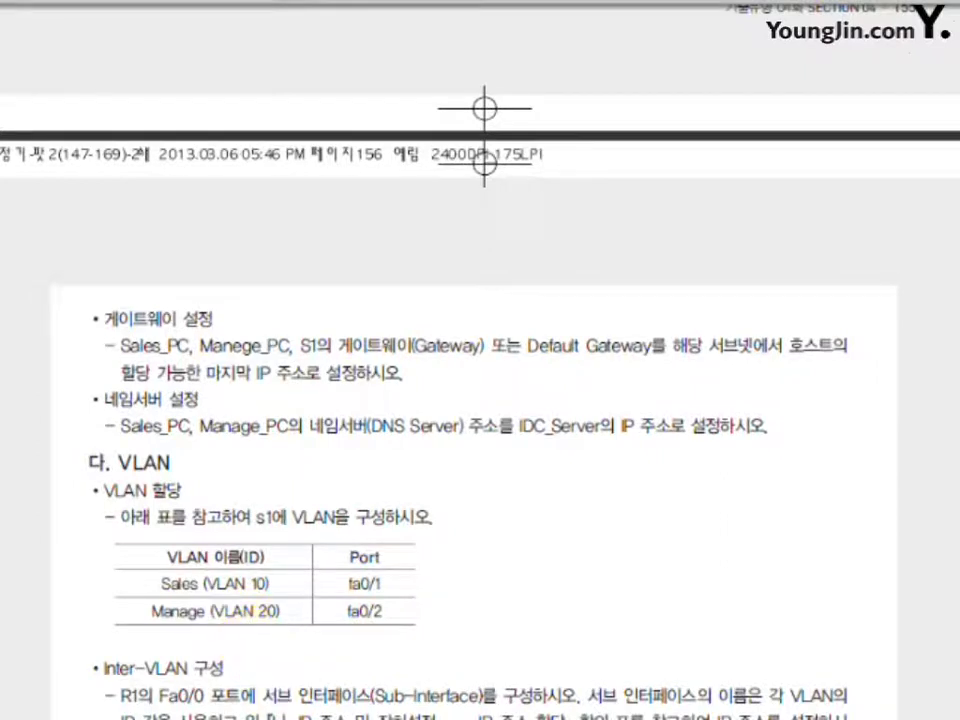
key("alt+Tab")
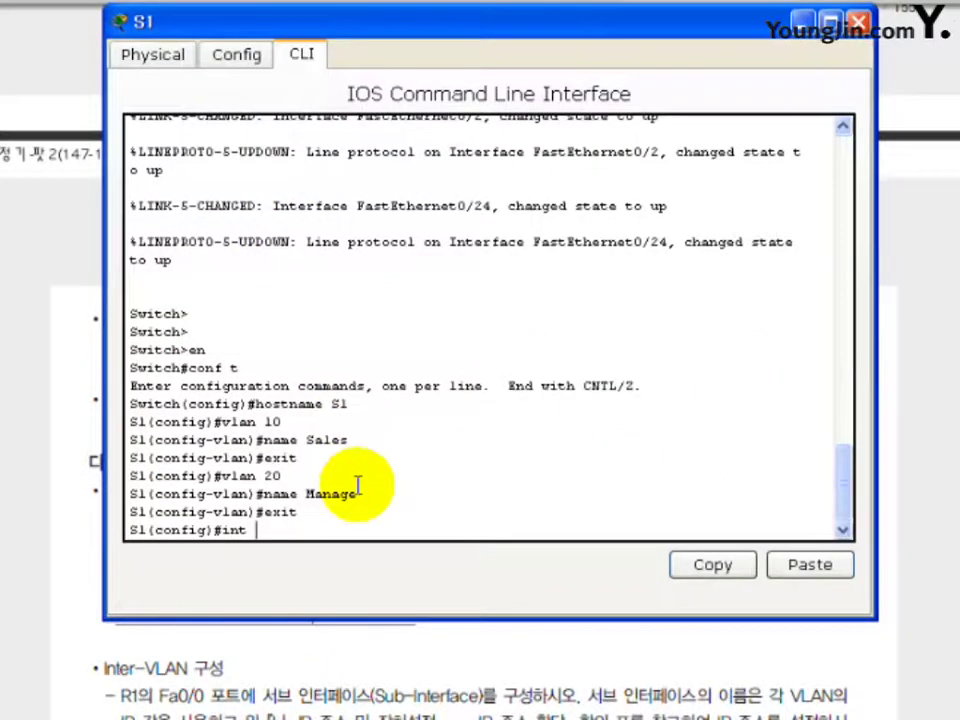
Configure S1's fa0/1 as an access port in VLAN 10.
type("int")
key("BackSpace")
key("BackSpace")
key("BackSpace")
key("BackSpace")
type("fa0/1")
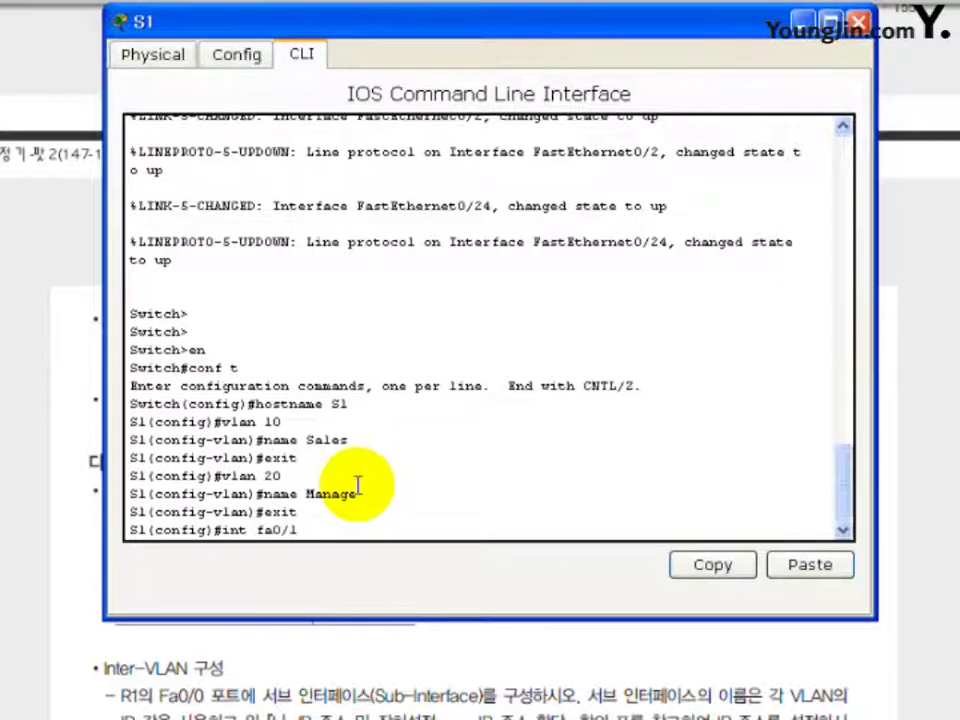
key("Return")
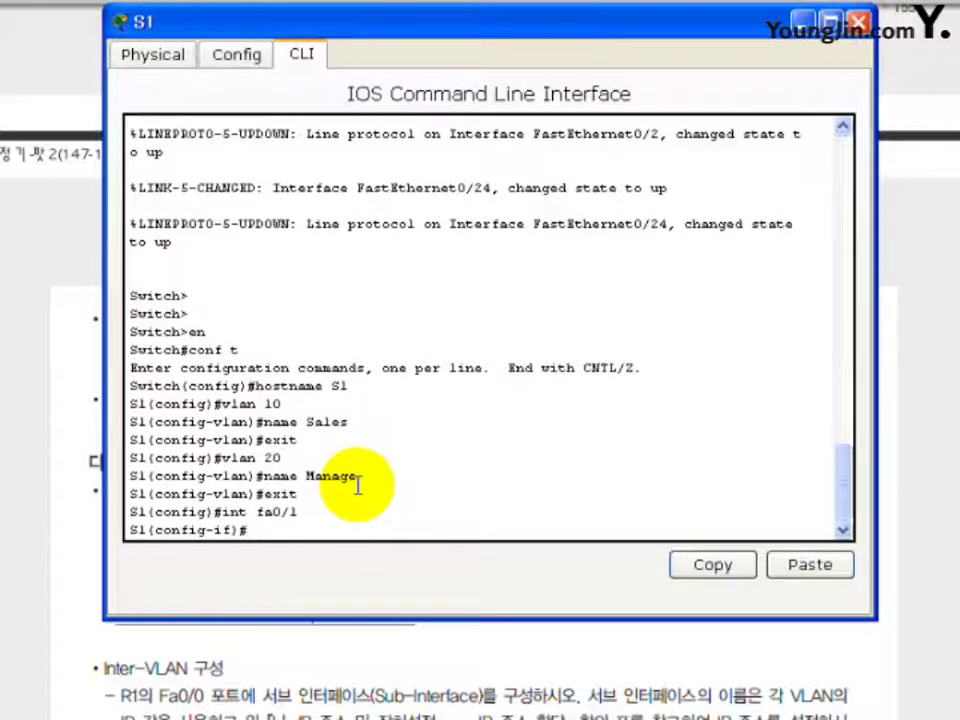
type("switch")
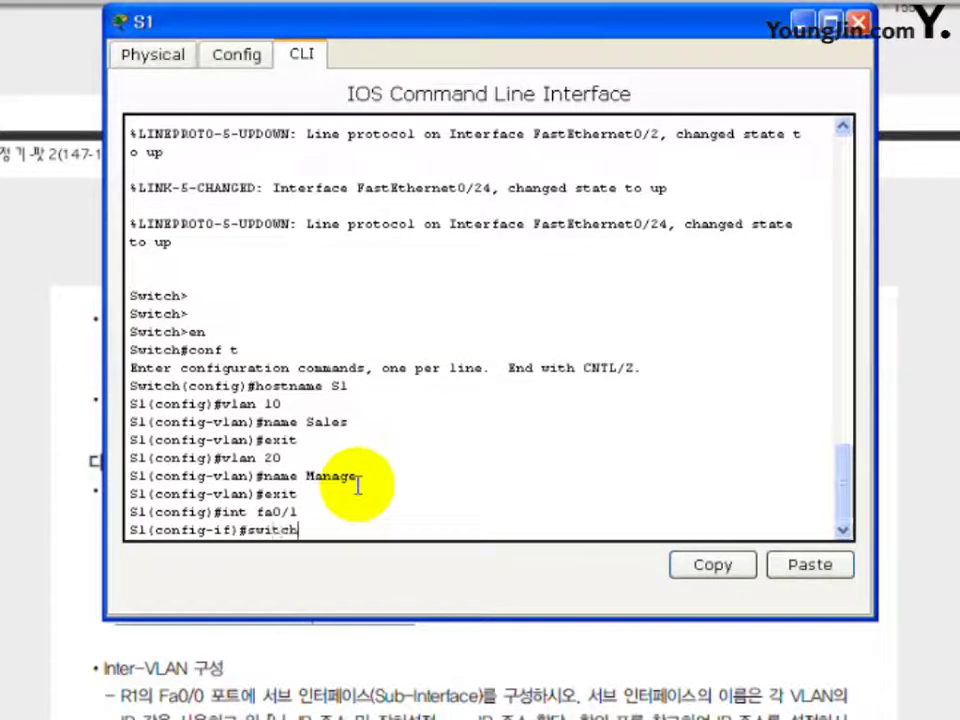
type("port")
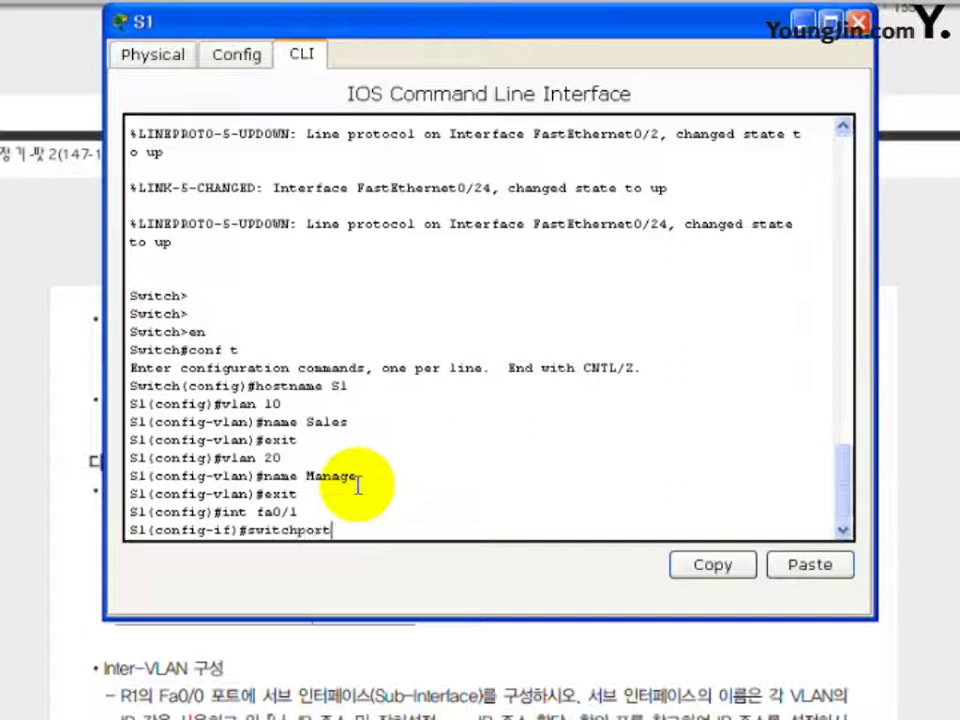
type(" mode access")
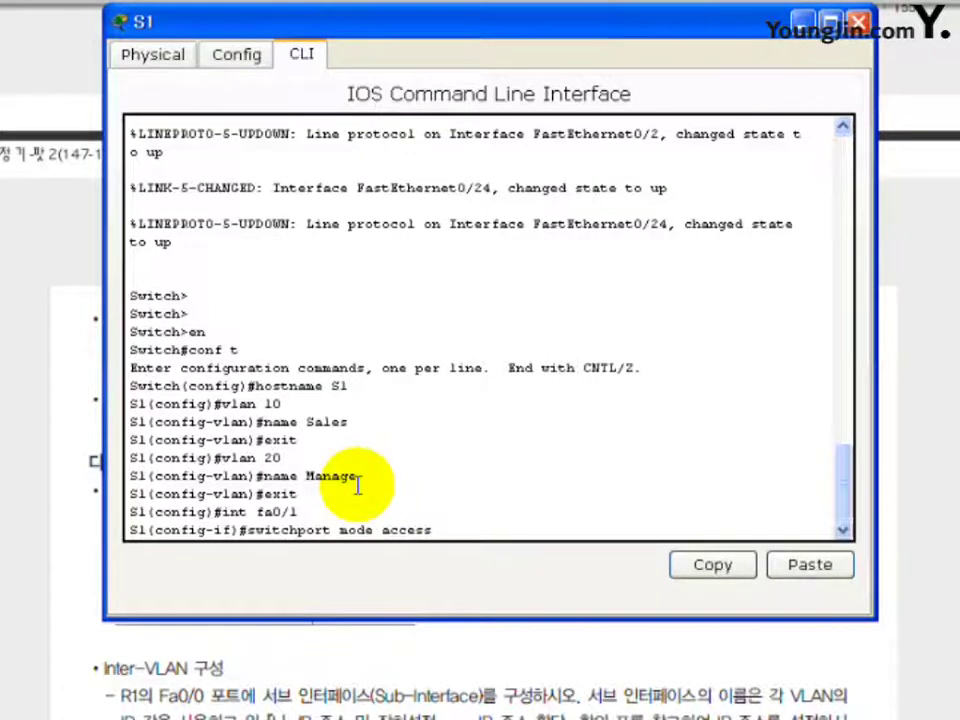
key("Return")
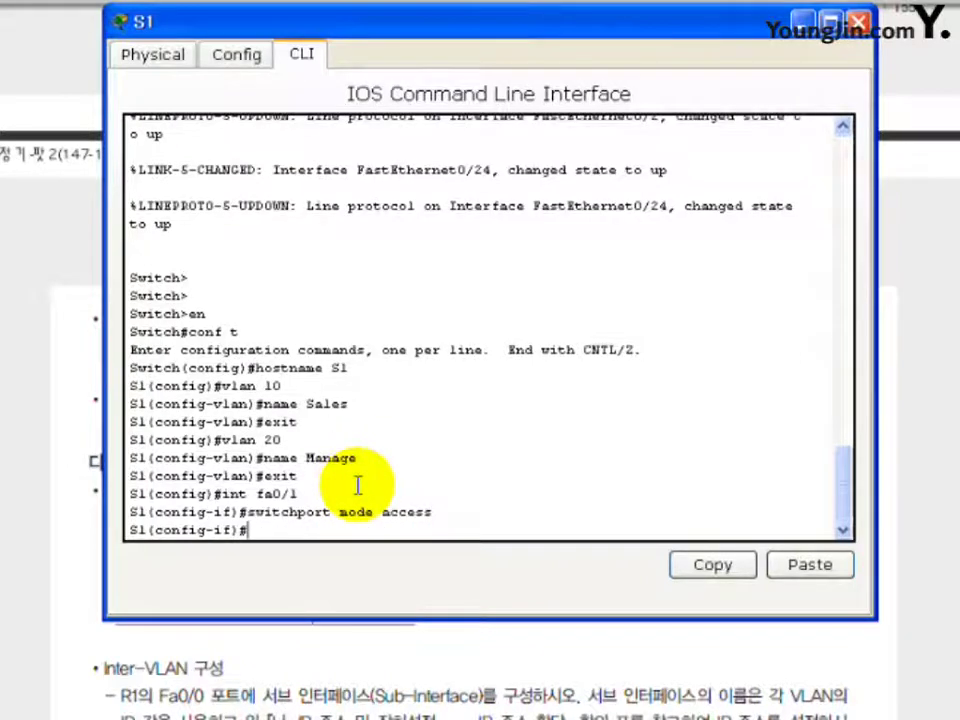
type("s")
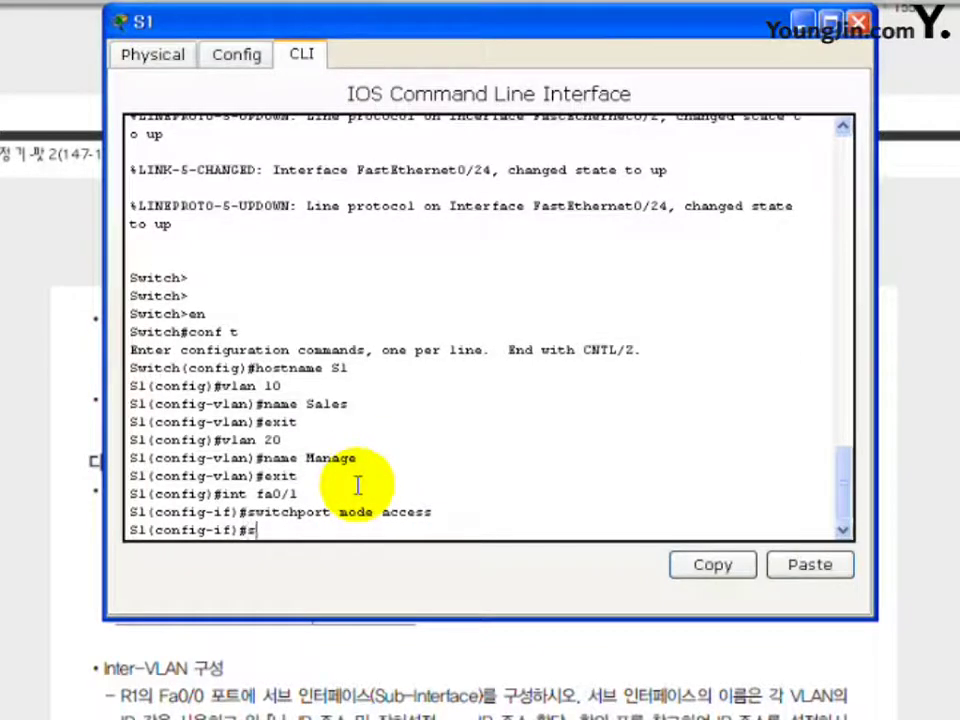
type("witchpor")
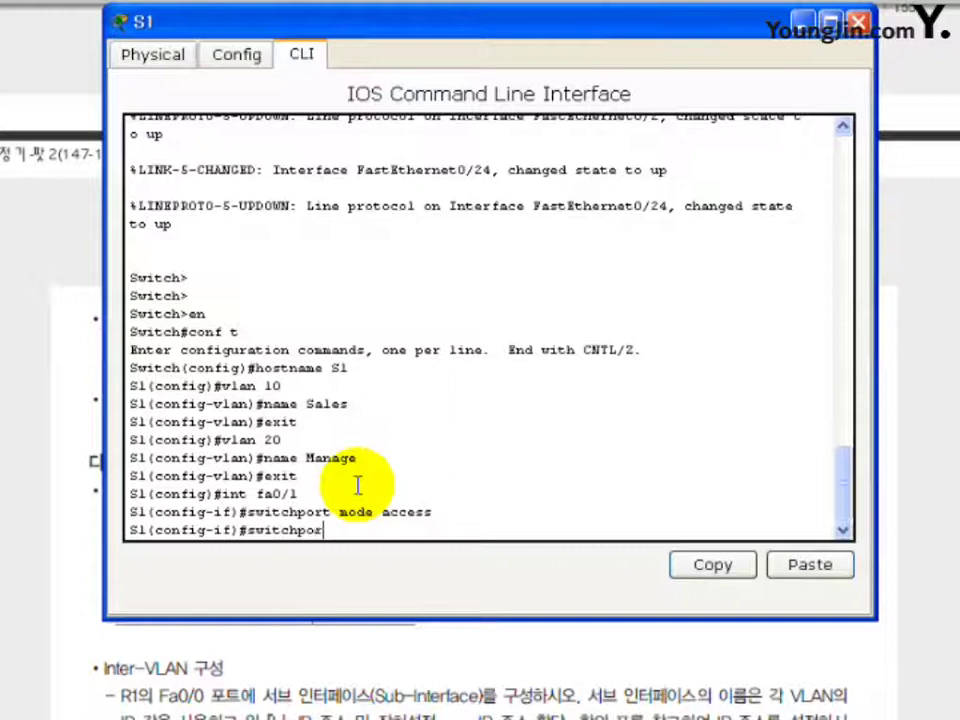
type("t acces")
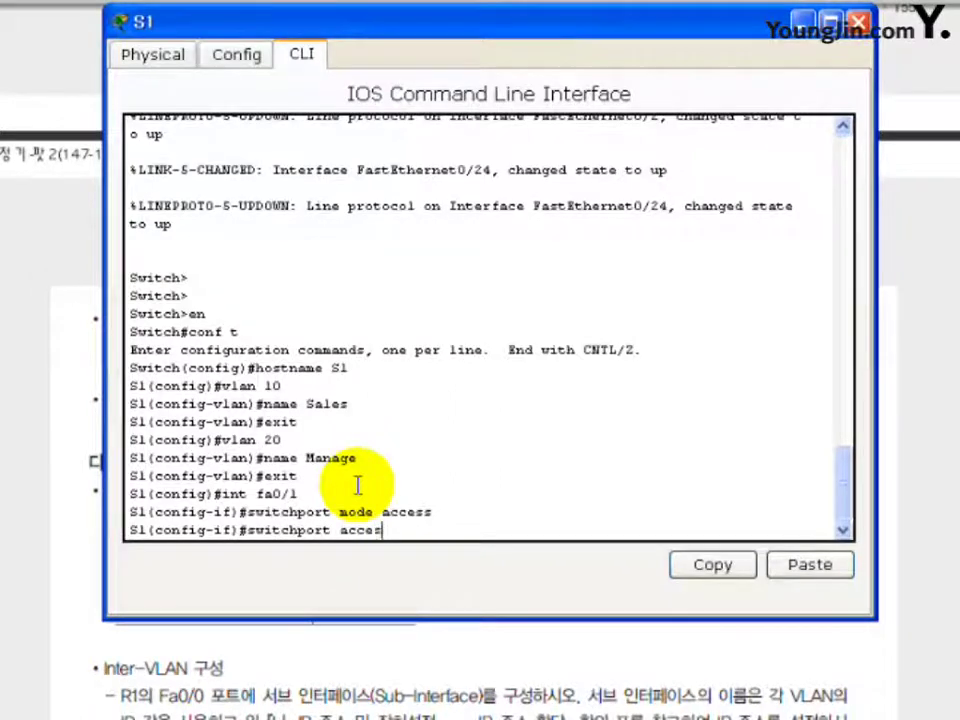
type("s vlan 10")
key("Return")
type("exit")
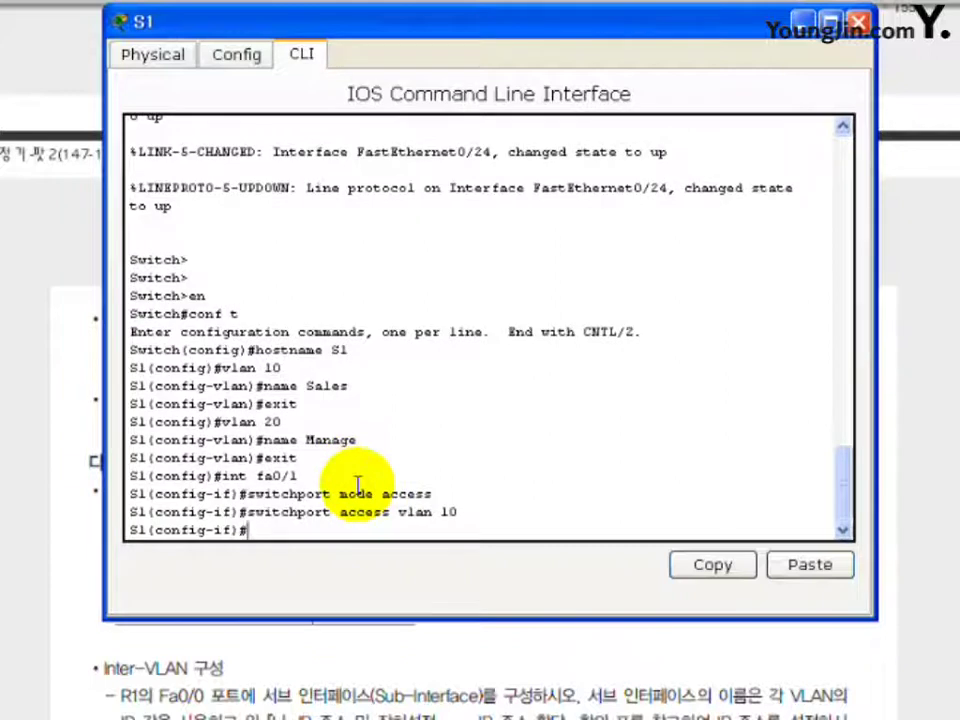
key("Return")
Configure fa0/2 as an access port in VLAN 20 using recalled commands, then begin the fa0/24 interface command.
key("Up")
key("Up")
key("Up")
key("Up")
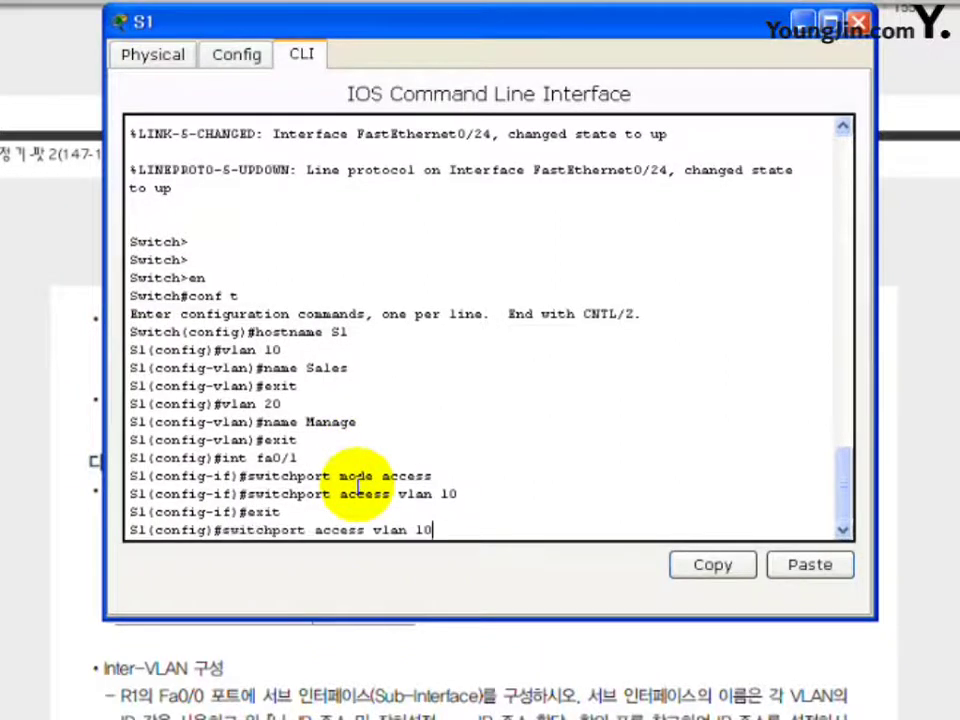
key("BackSpace")
type("2")
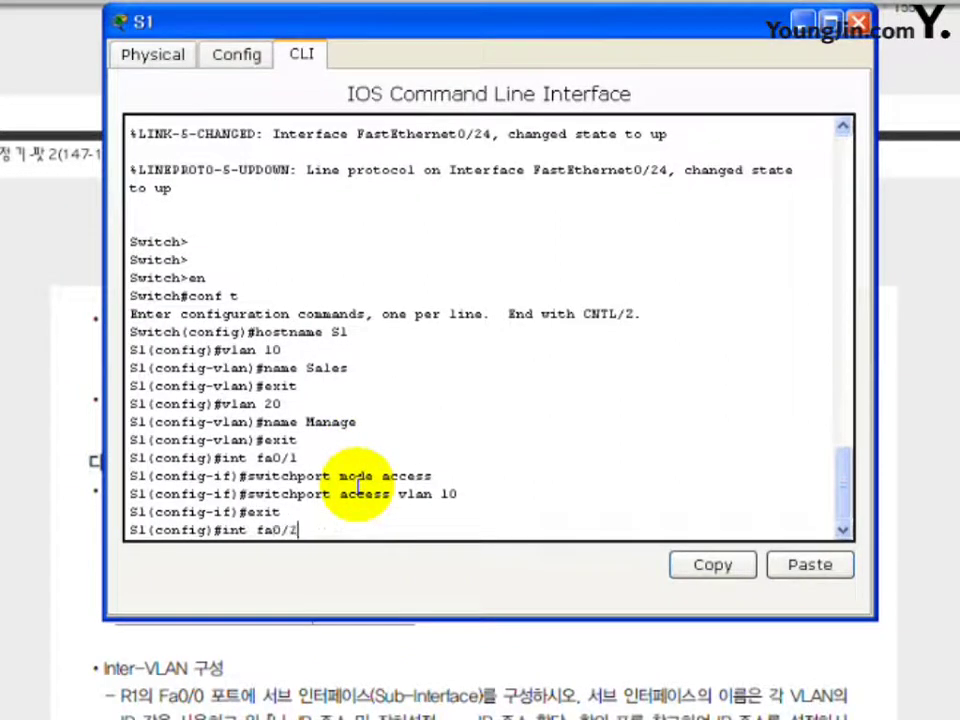
key("Return")
key("Up")
key("Up")
key("Up")
key("Up")
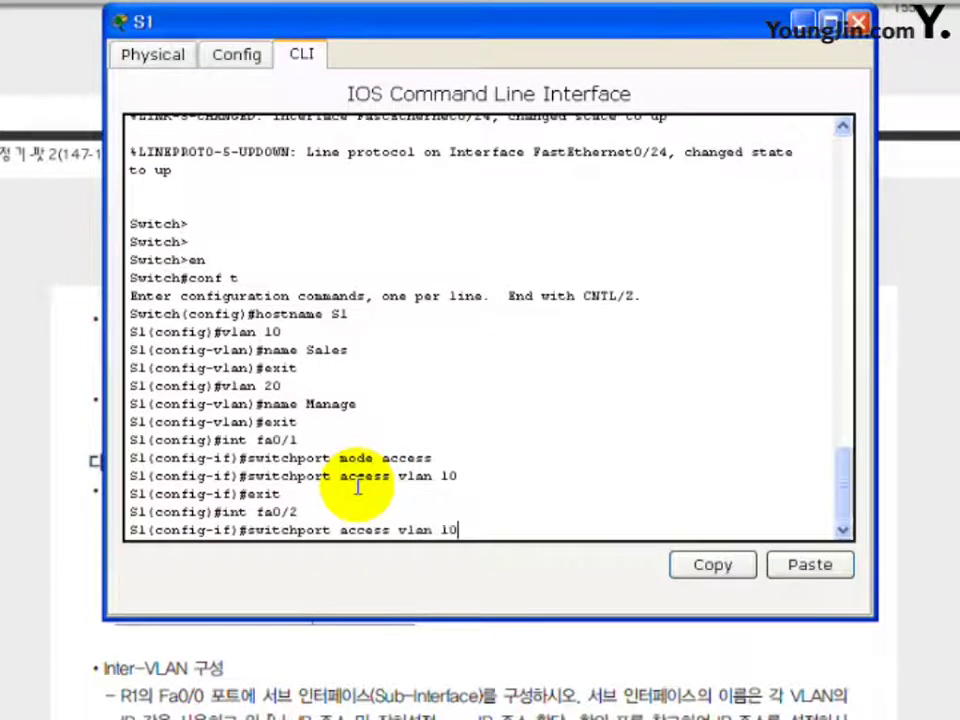
key("Return")
key("Up")
key("Up")
key("Up")
key("Up")
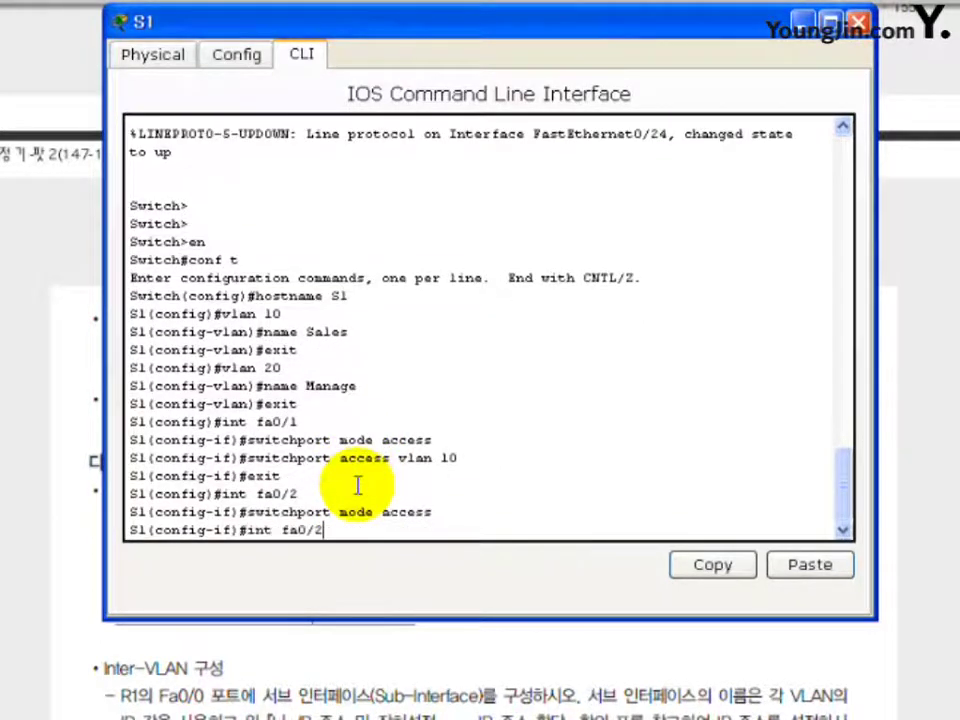
key("BackSpace")
key("BackSpace")
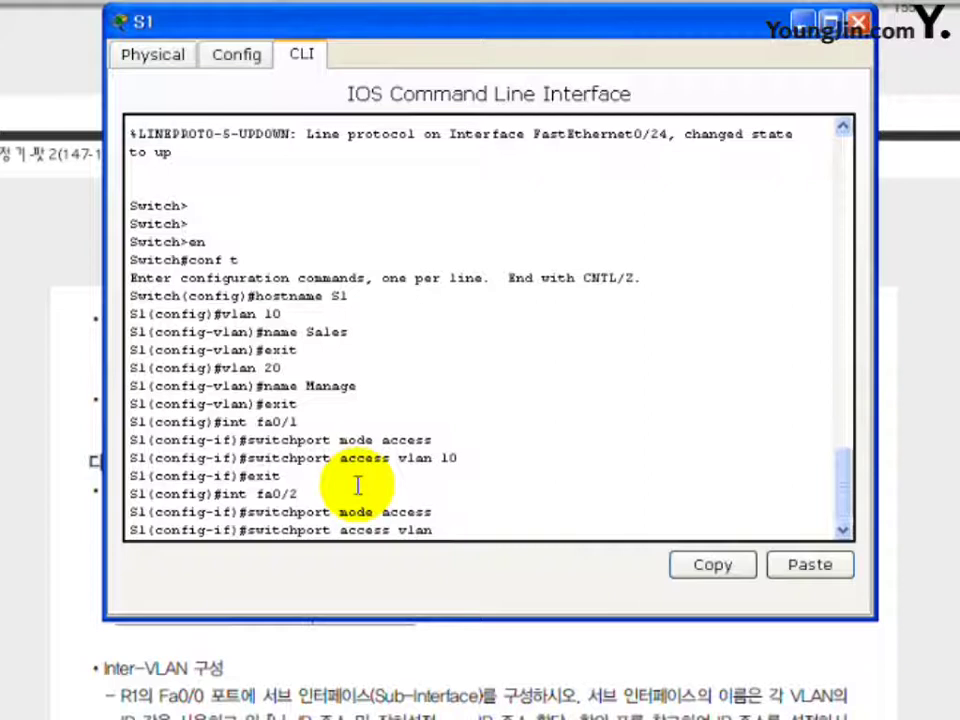
type("20")
key("Return")
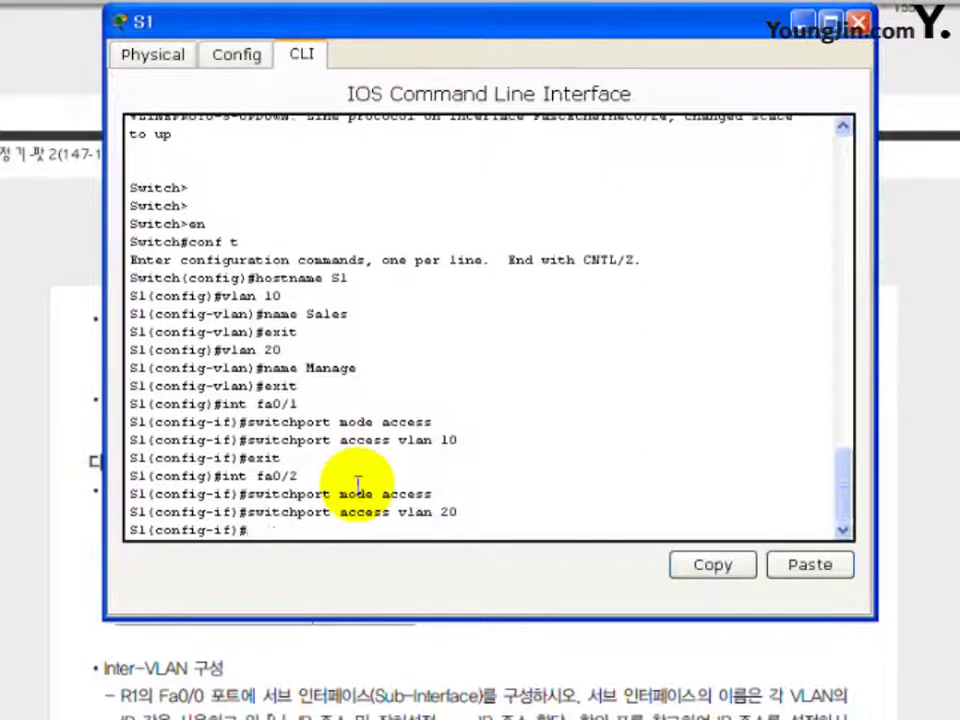
type("exit")
key("Return")
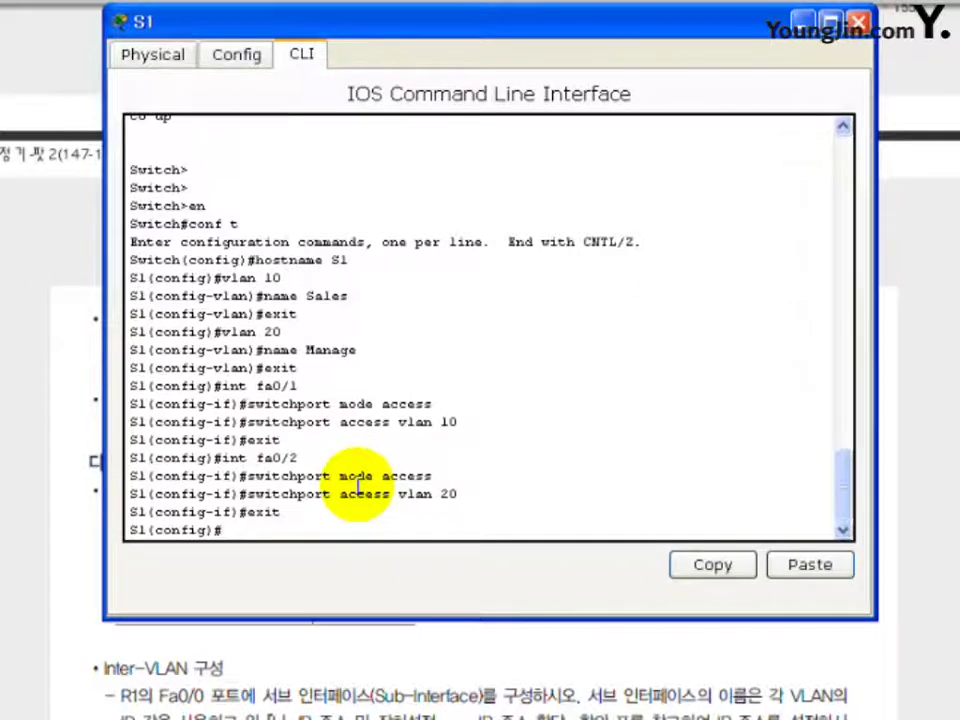
type("int fa0/2")
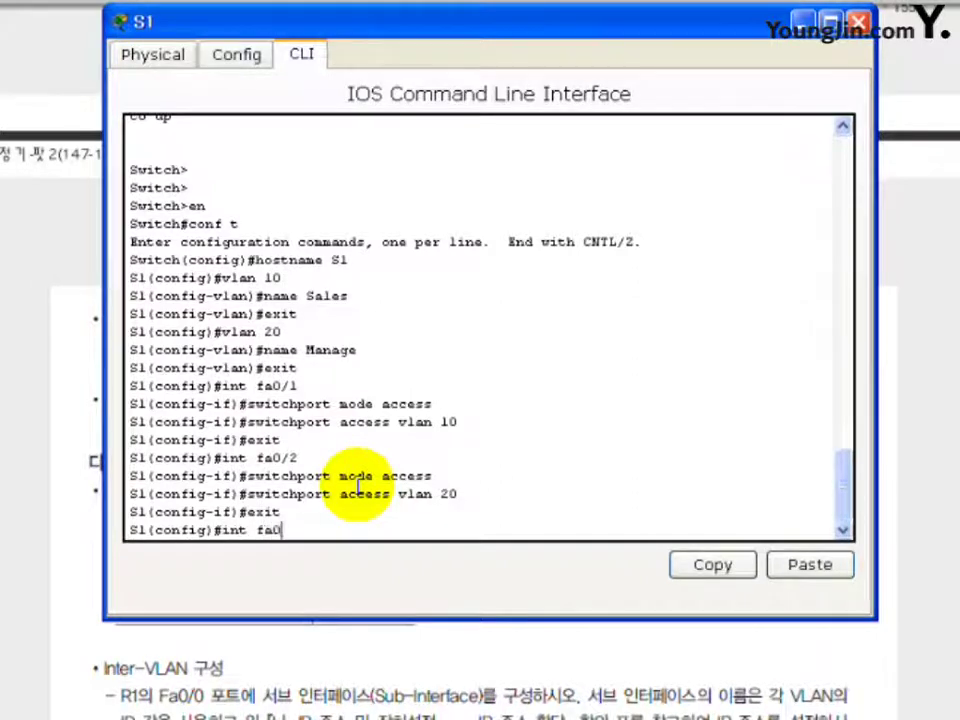
type("4")
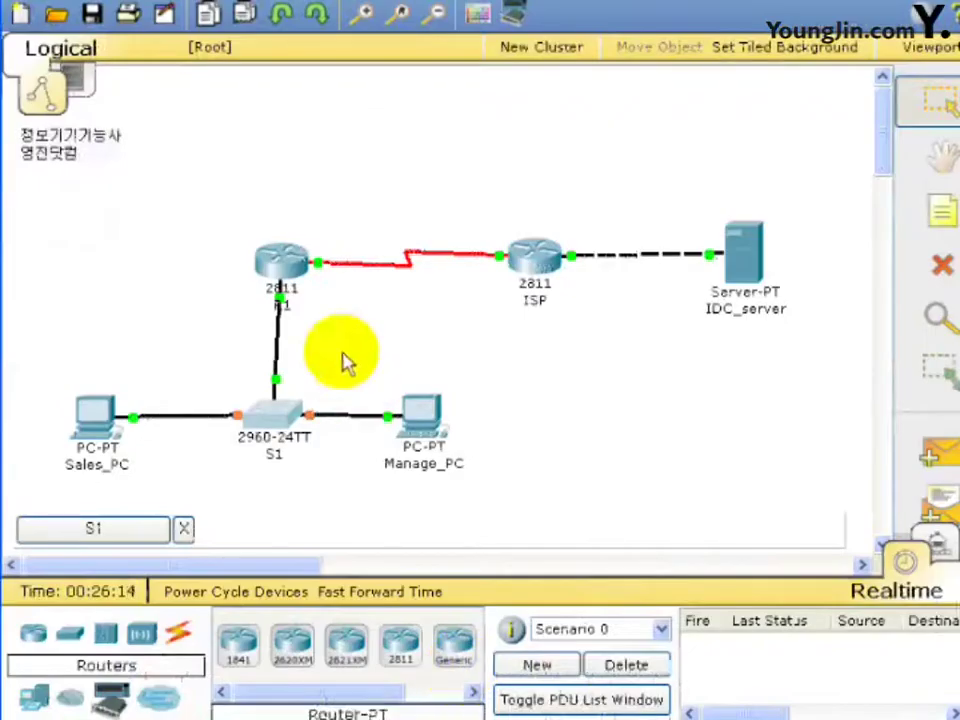
Set S1's fa0/24 uplink to R1 to switchport mode trunk.
mouse_move(278, 350)
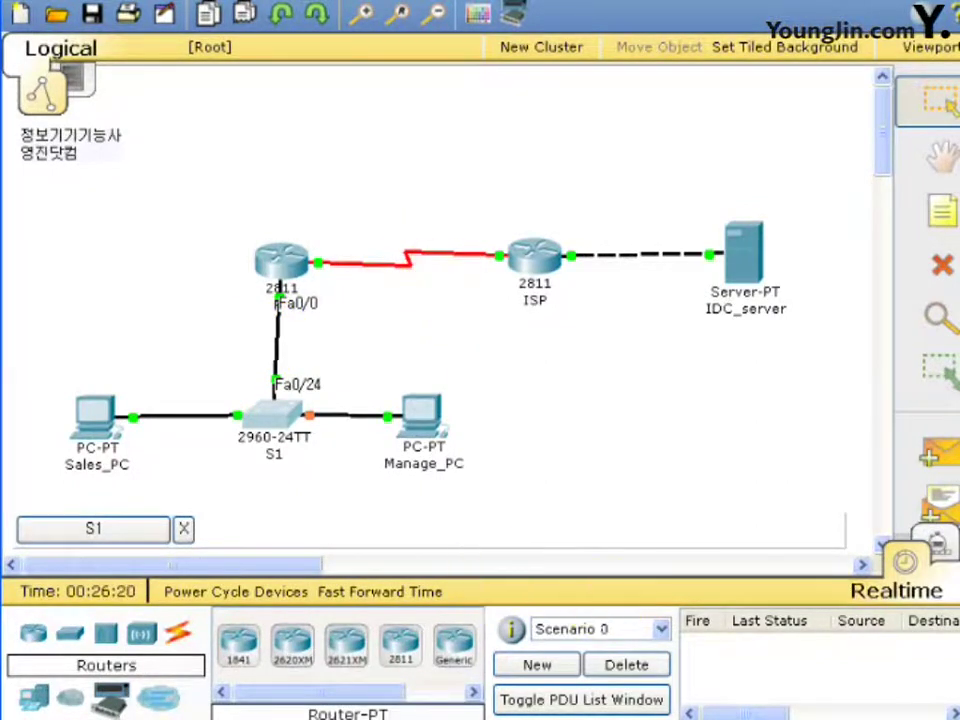
left_click(275, 413)
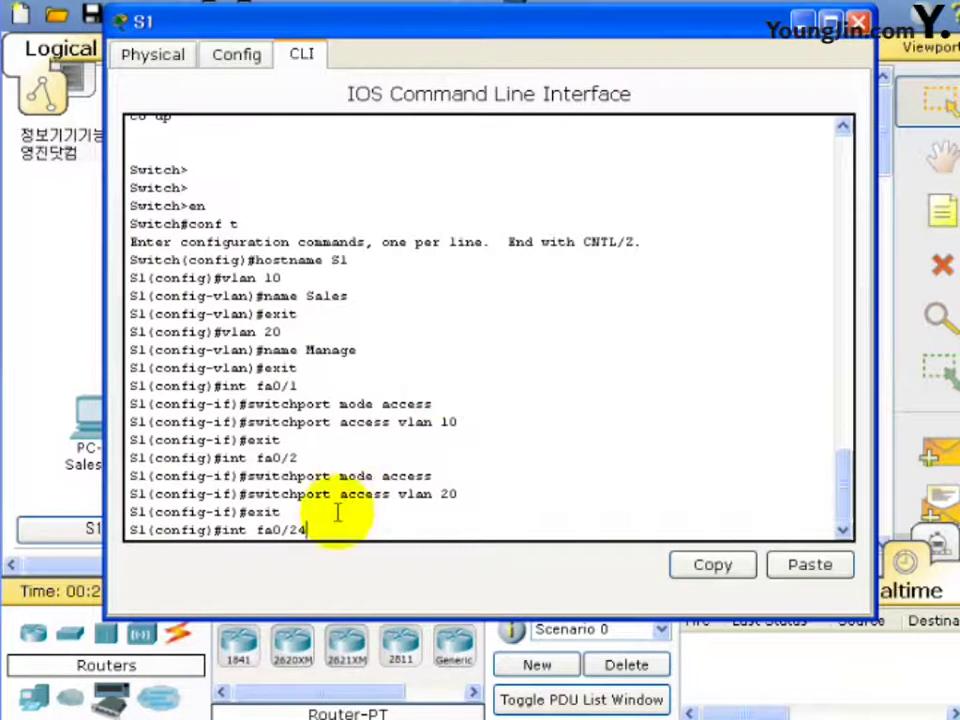
type("int fa0/24")
key("Return")
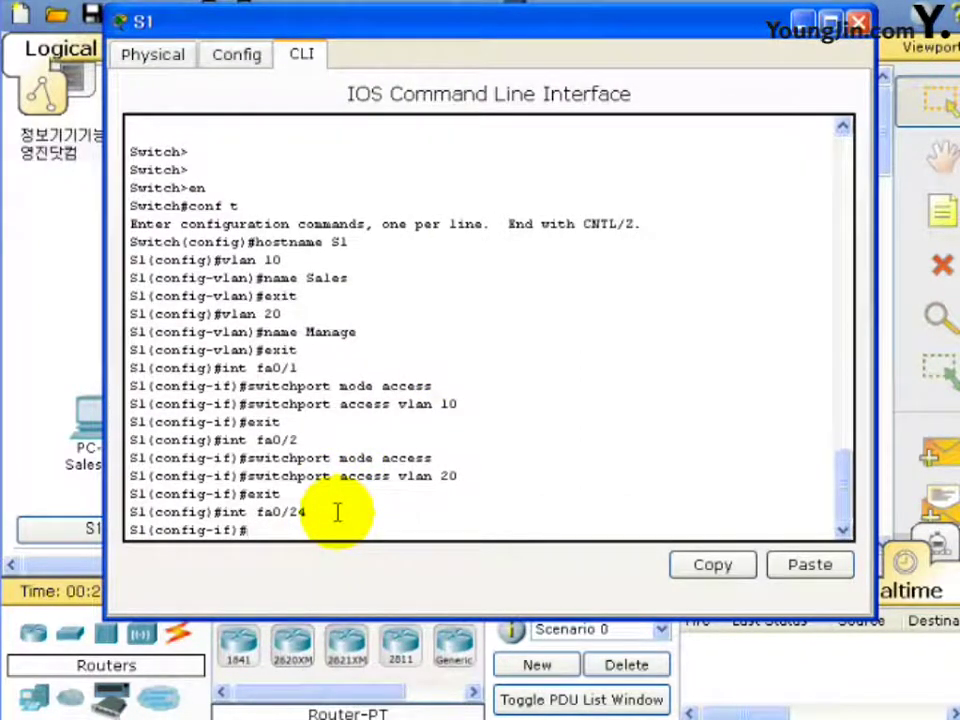
type("switch")
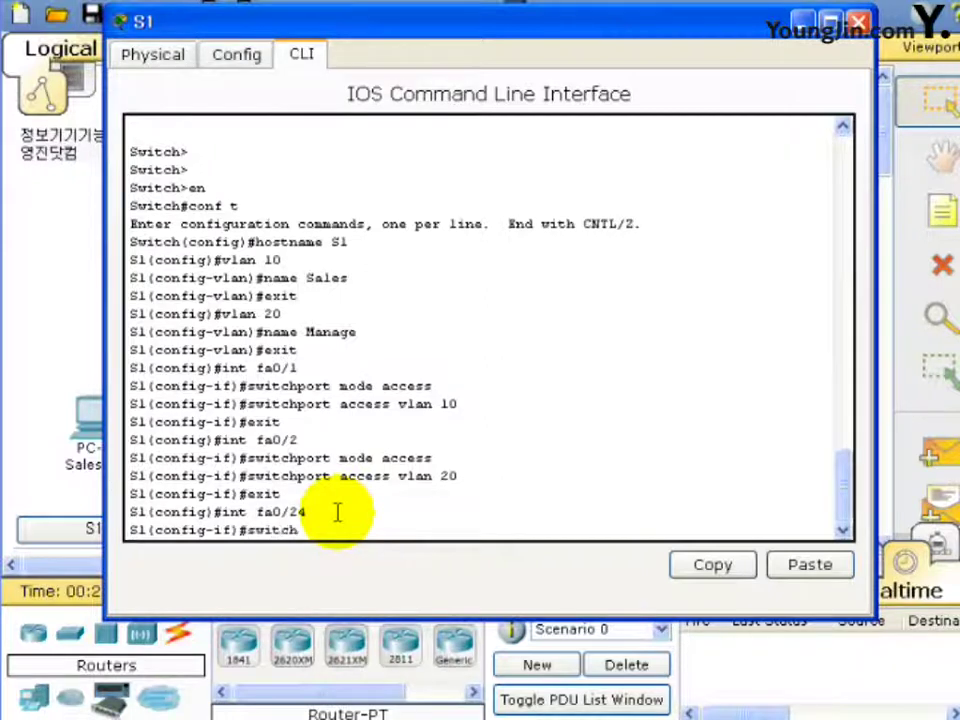
type("port mode trunk")
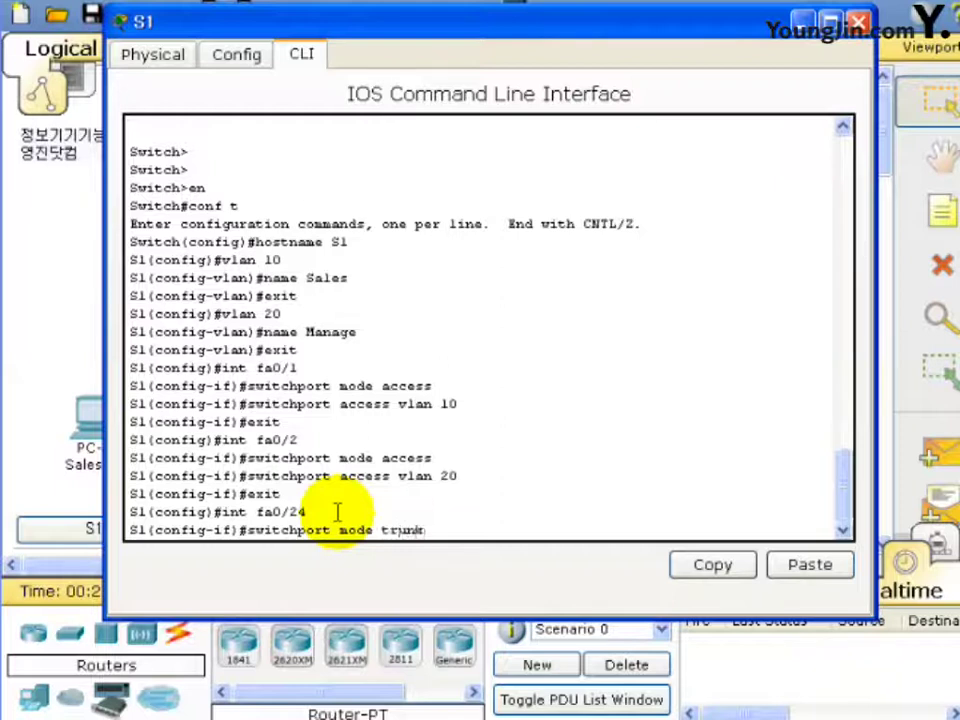
key("Return")
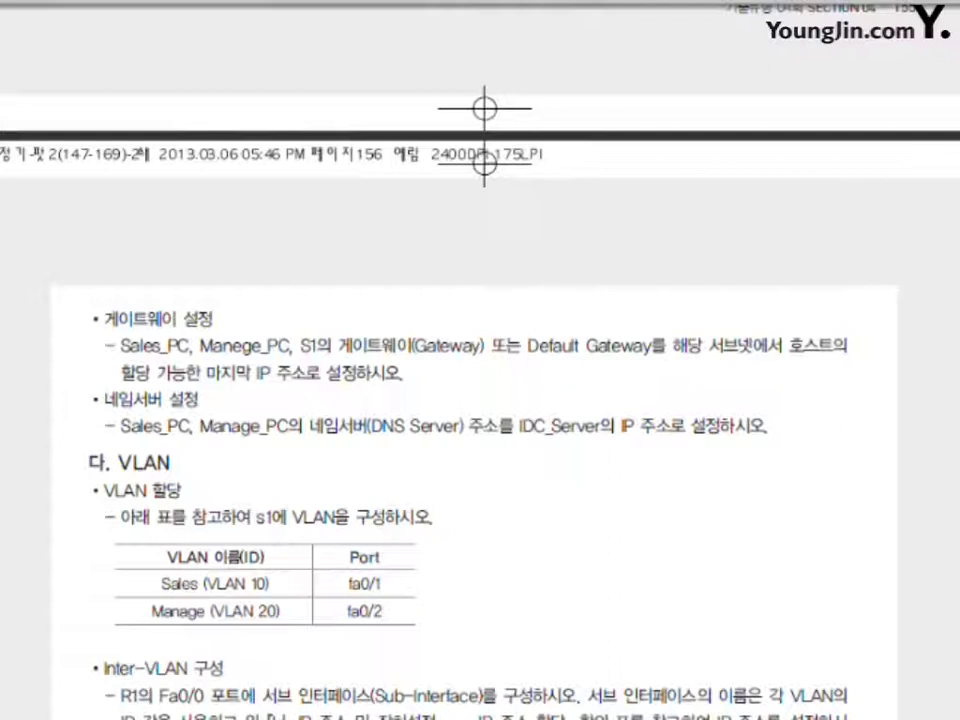
Scroll the task PDF to section 2's IP table showing S1 at 182.30.0.2 in VLAN 20.
scroll(480, 360, "down", 10)
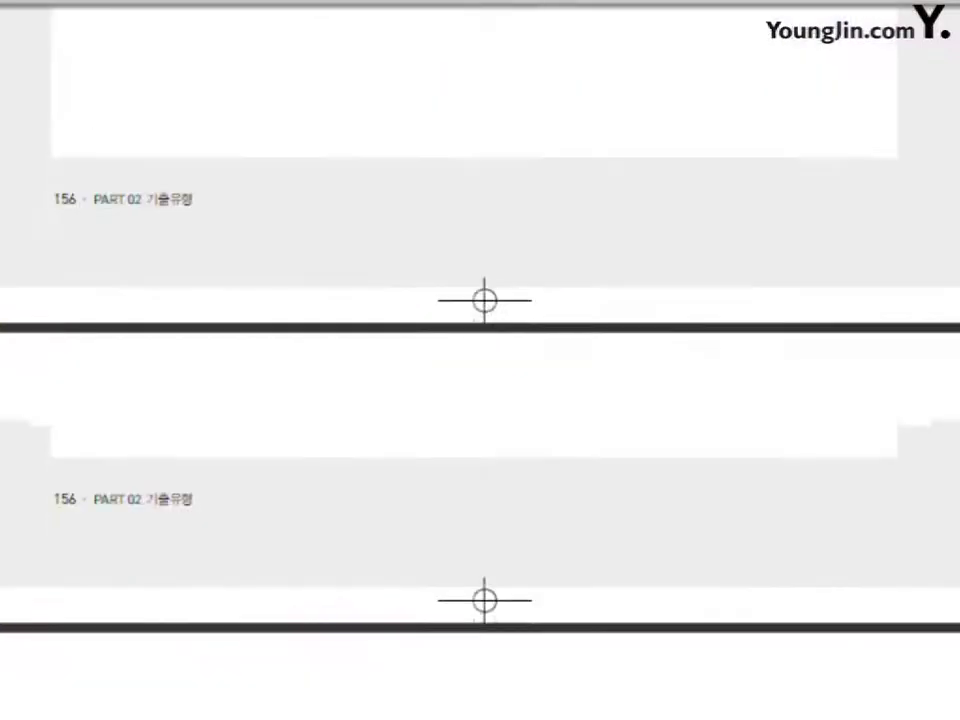
scroll(480, 360, "up", 10)
scroll(480, 360, "up", 10)
scroll(480, 360, "down", 5)
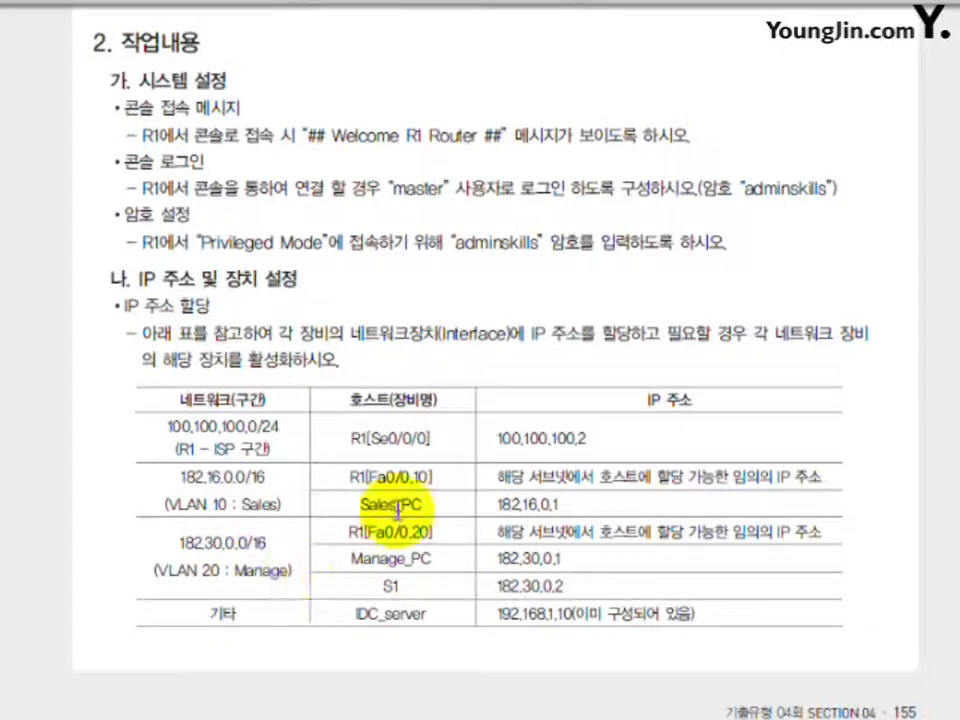
Give S1's interface VLAN 20 the address 182.30.0.2 255.255.0.0.
left_click(430, 718)
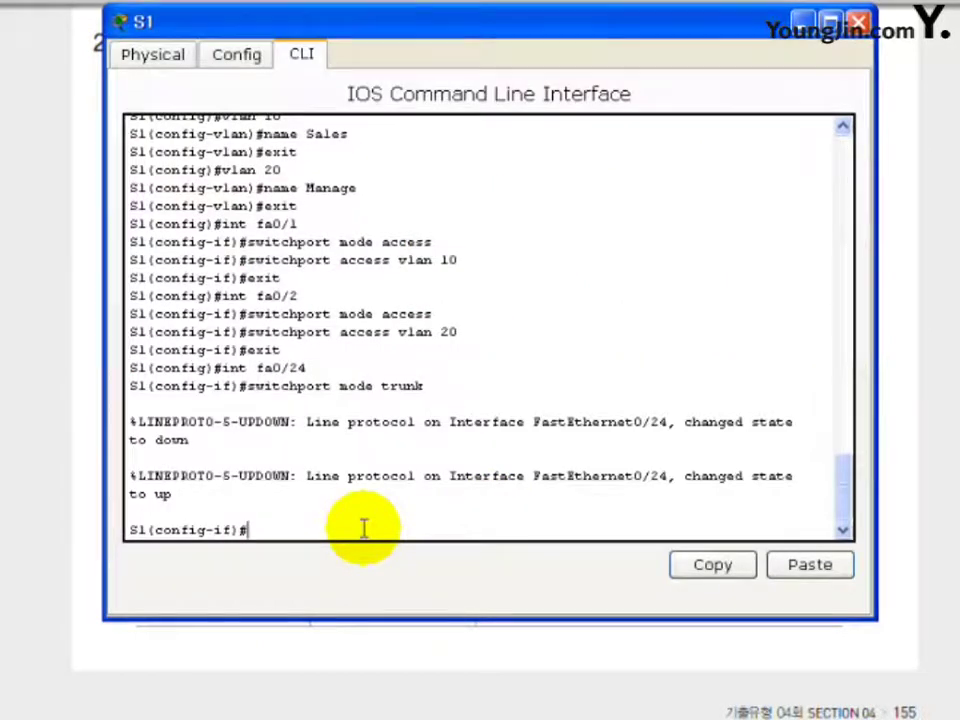
type("int vlan20")
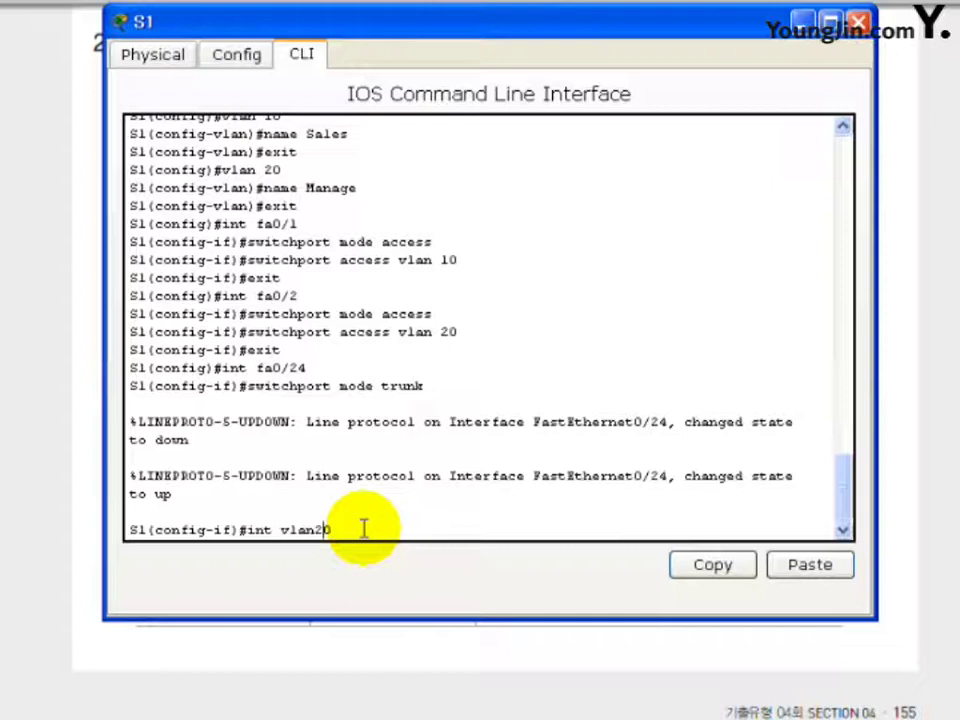
key("Left")
key("Return")
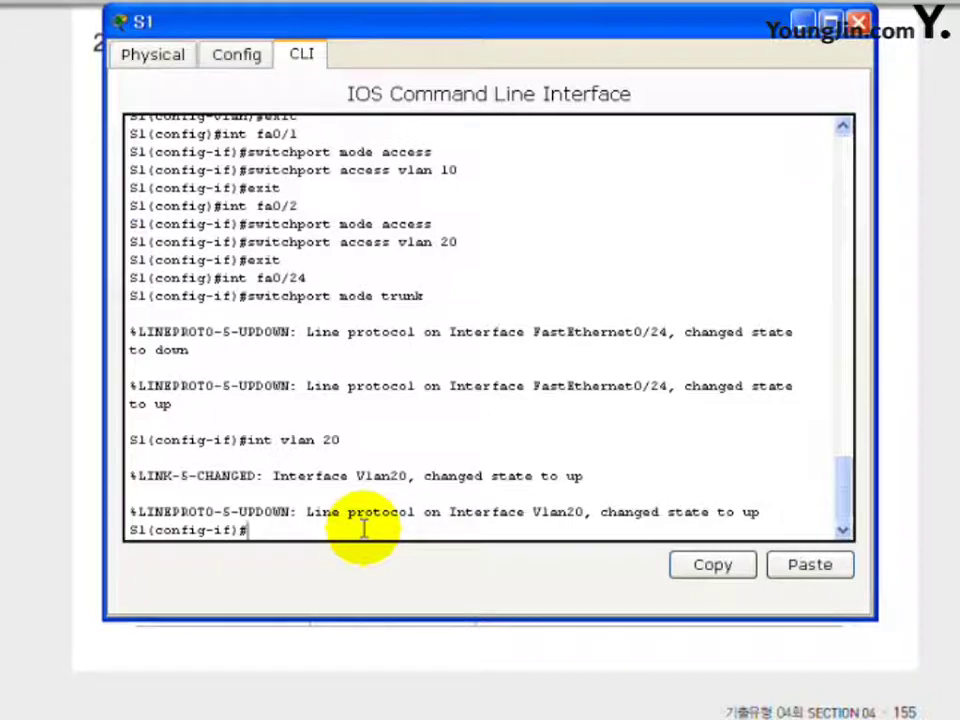
type("ip add")
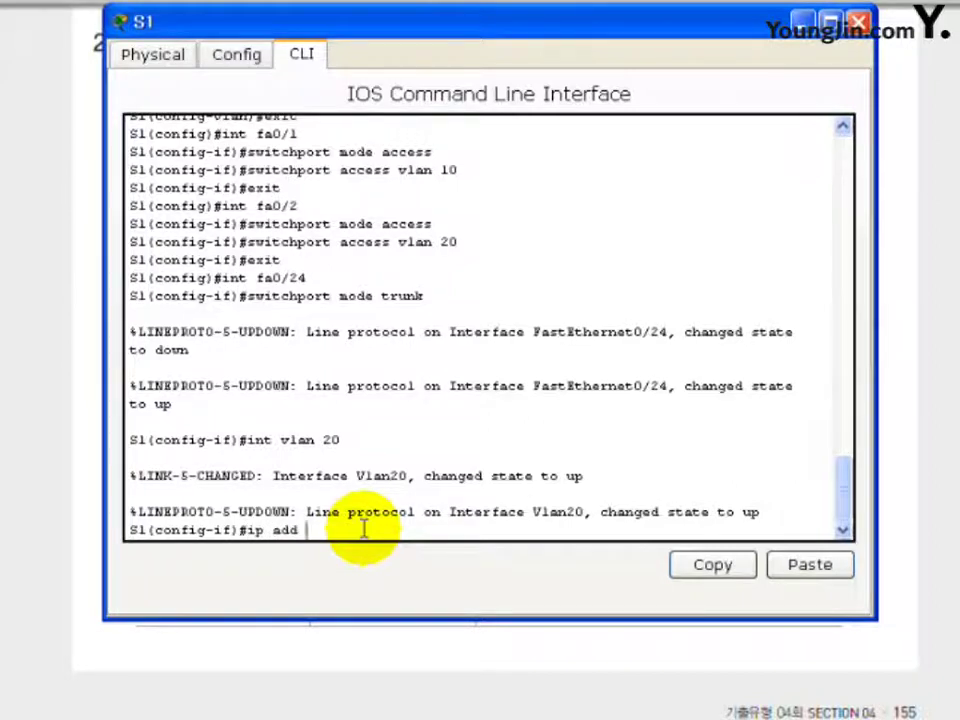
type(" 192")
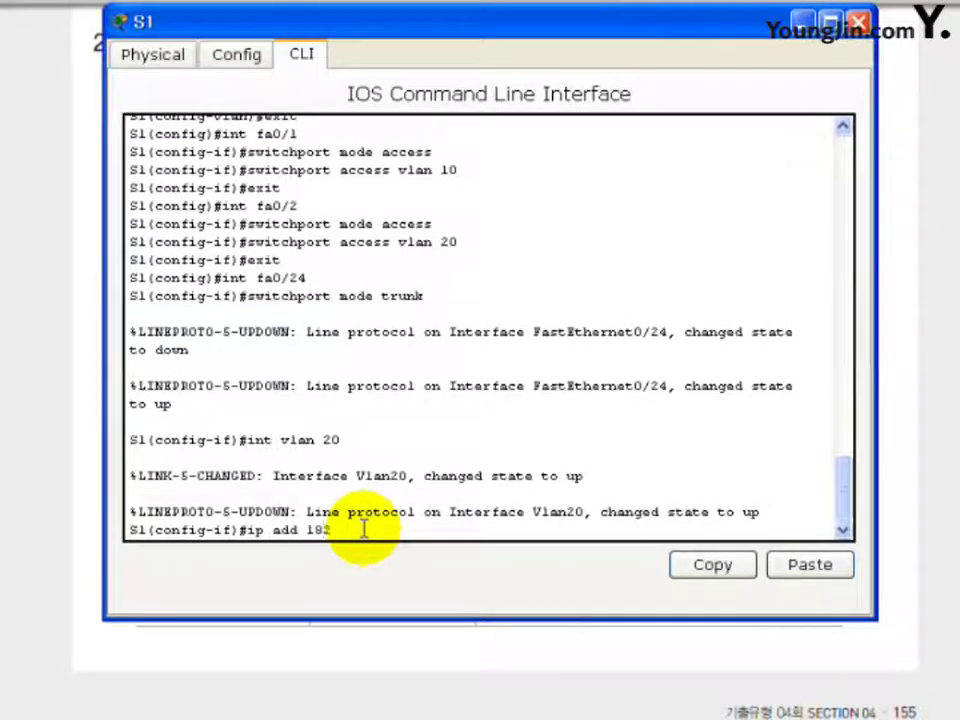
type(".30.0.2")
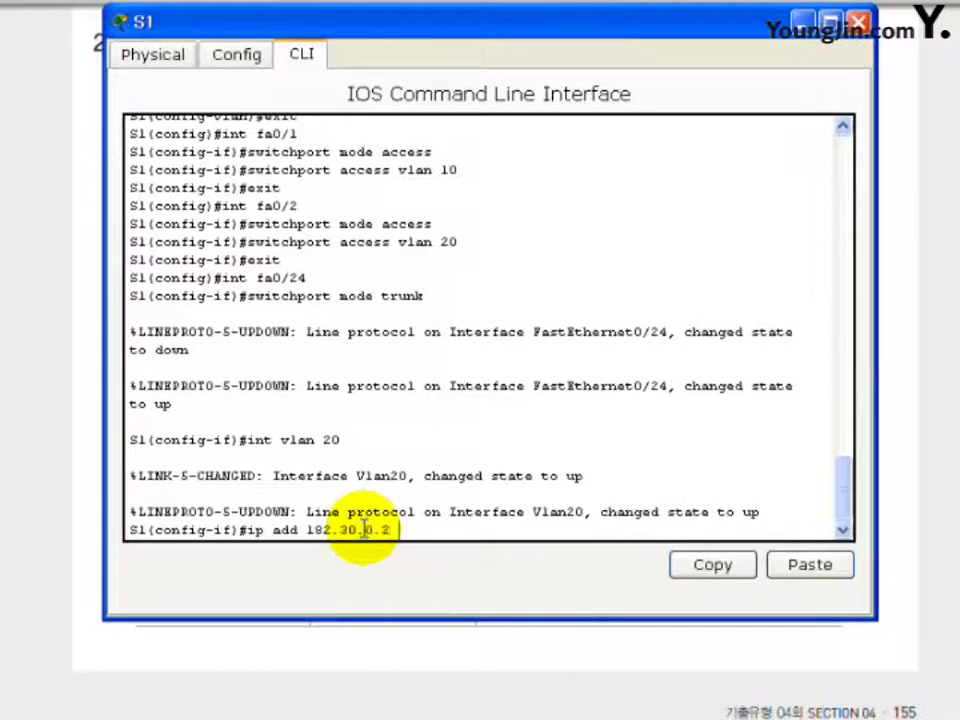
type(" 255.")
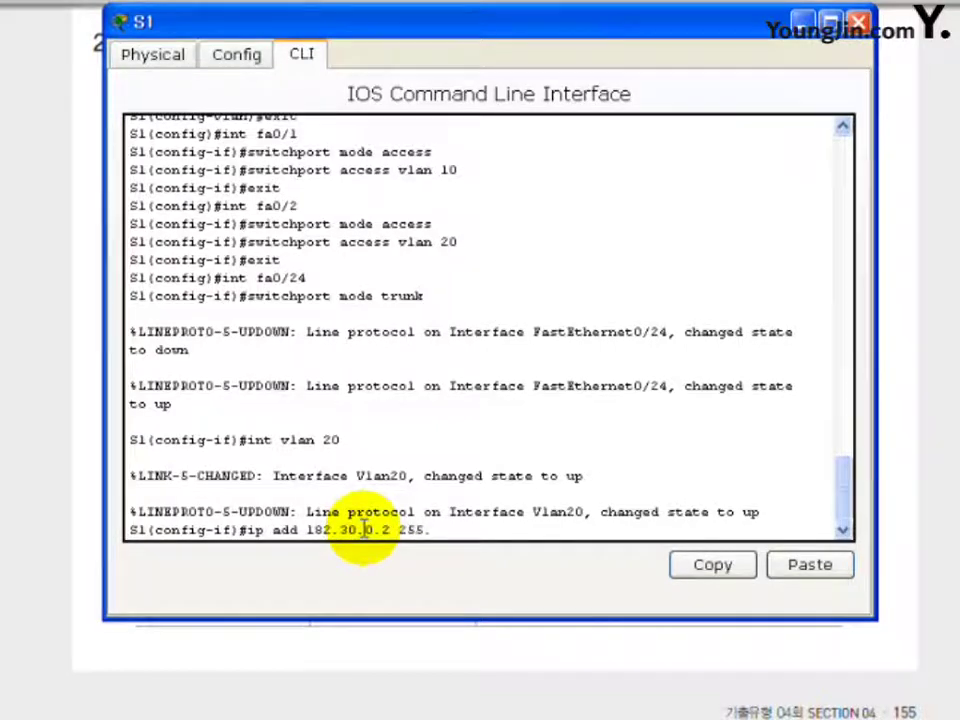
type("255.0.0")
key("Return")
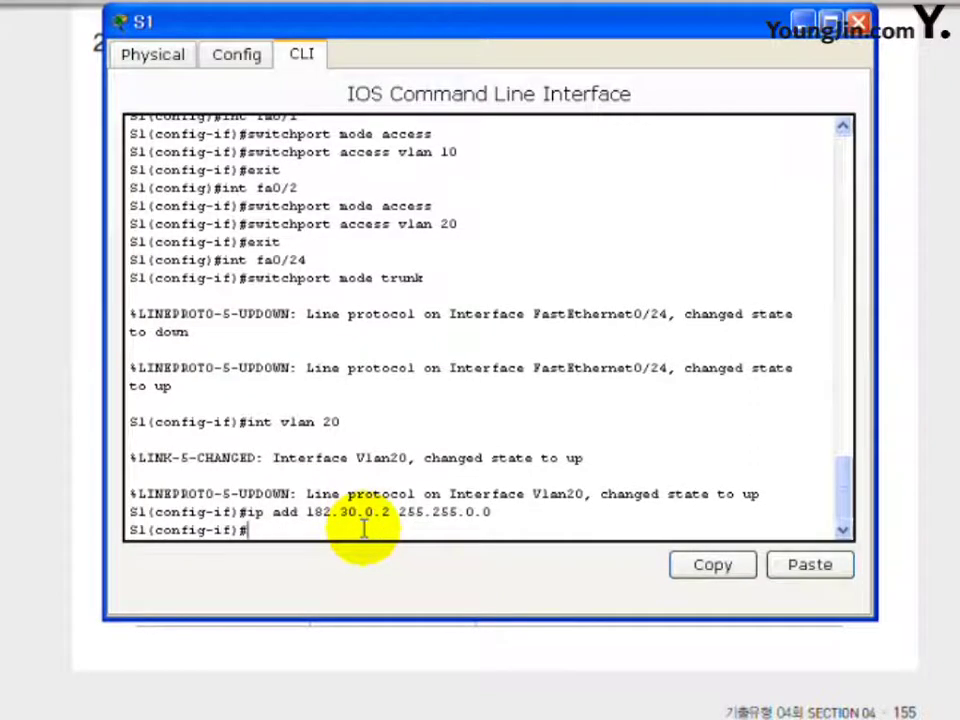
type("exit")
key("Return")
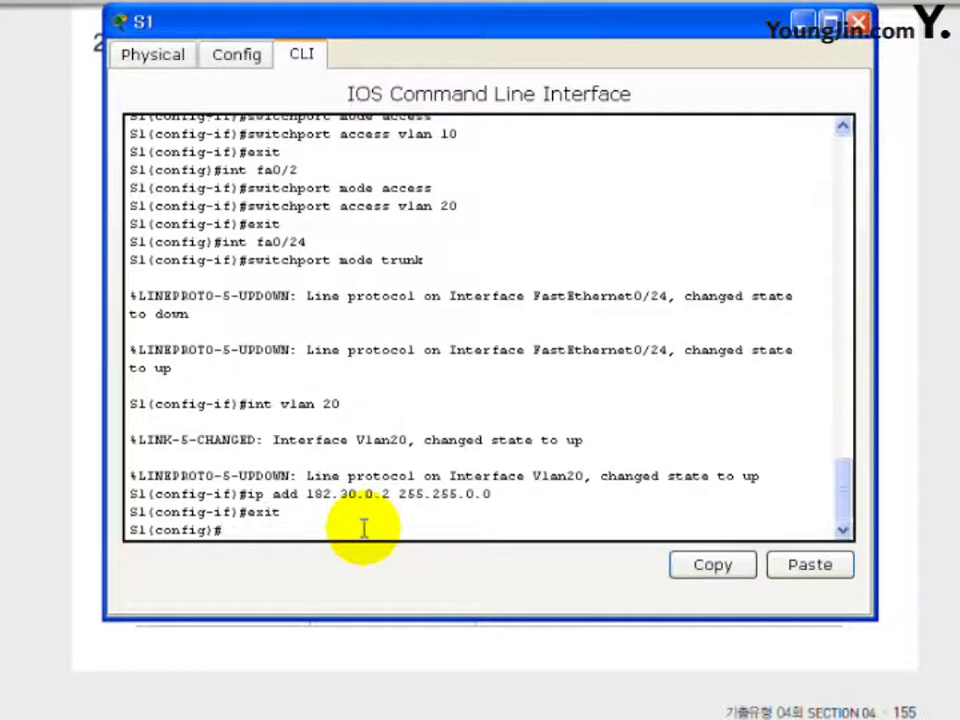
Set S1's default gateway to 182.30.255.254, correcting the rejected first attempt.
type("ip defaul")
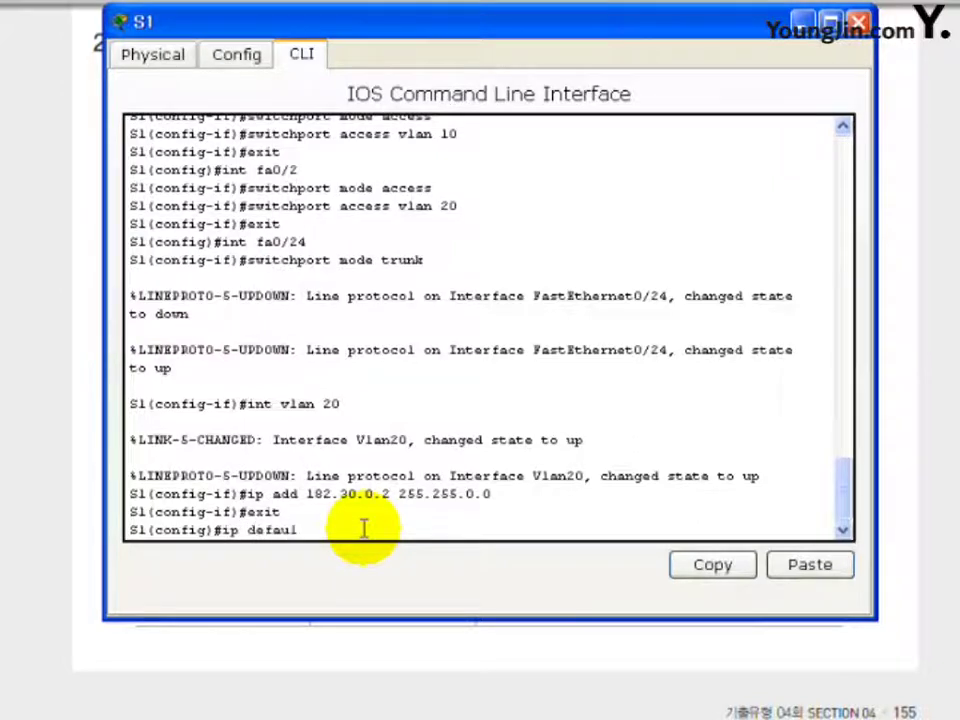
type("t-gateway")
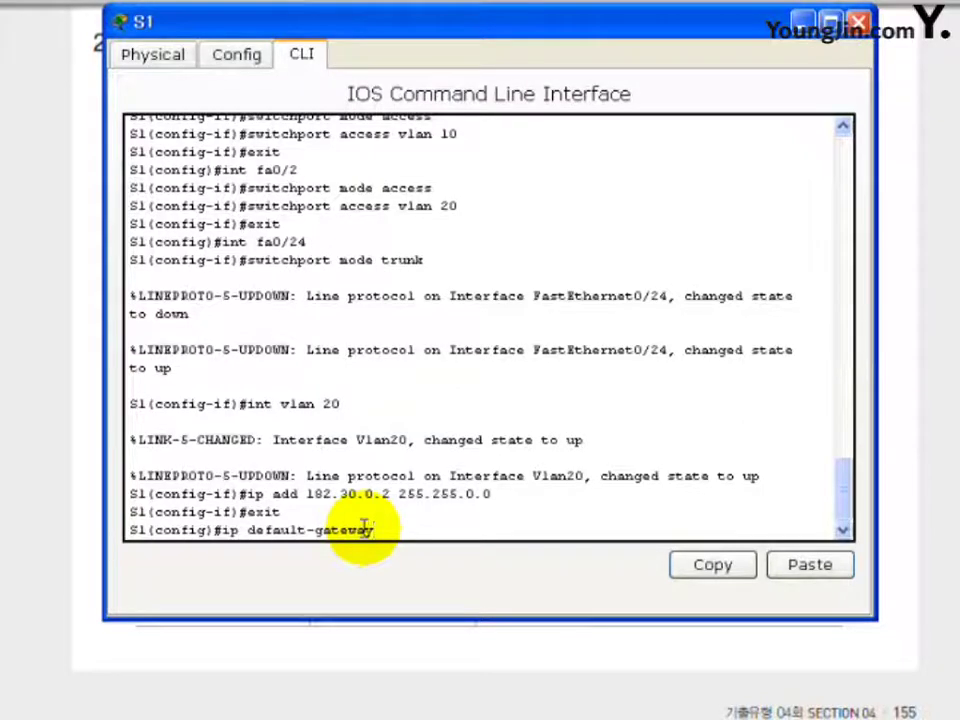
type(" 192.3")
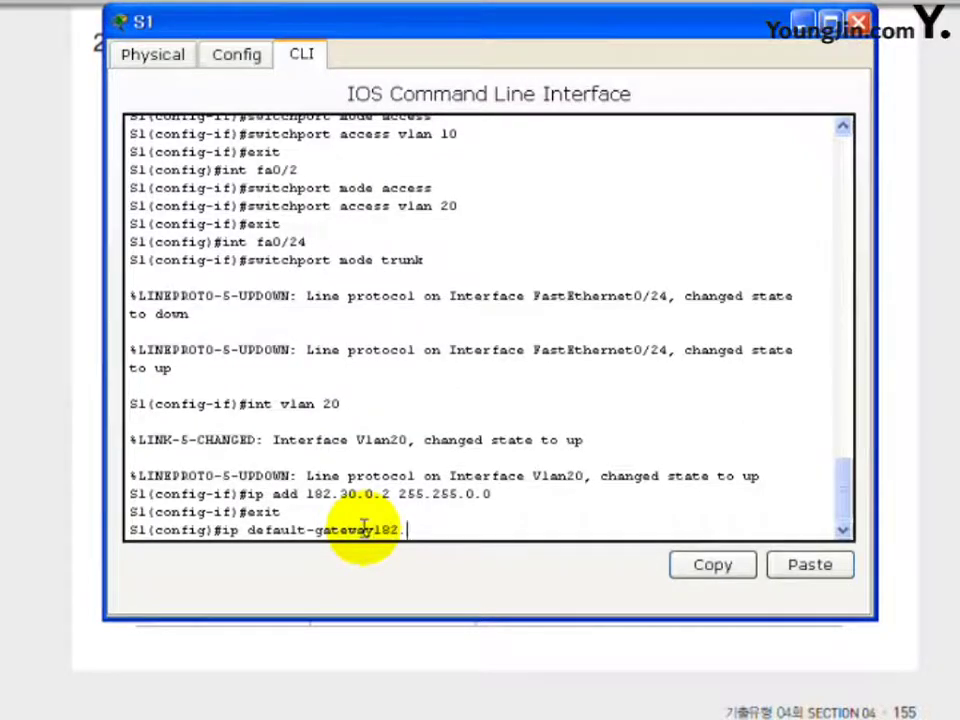
type("0.255.254")
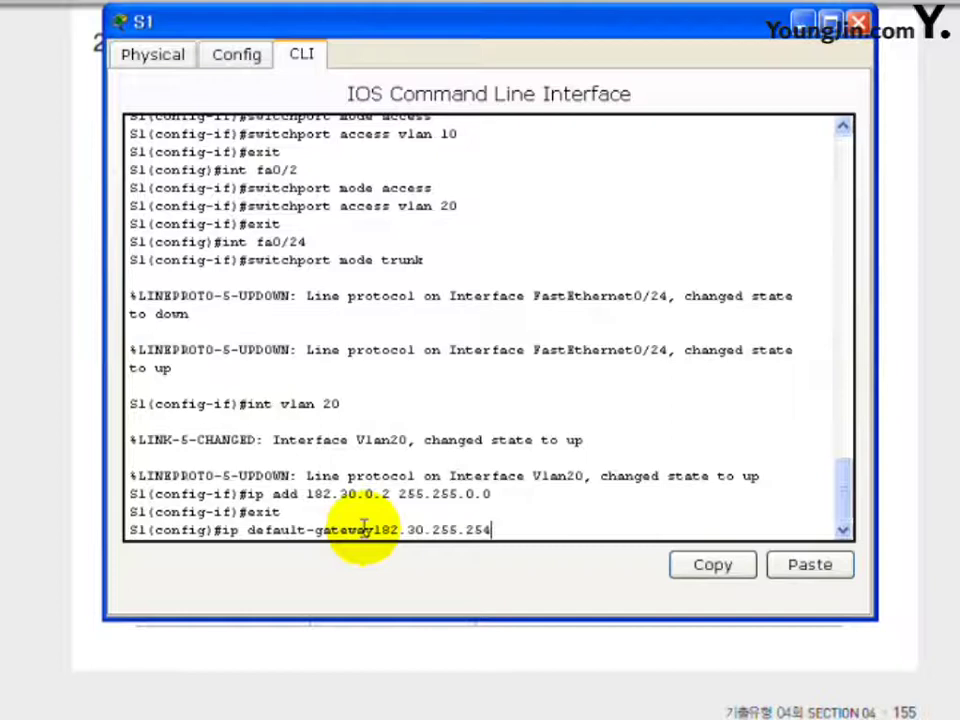
key("Return")
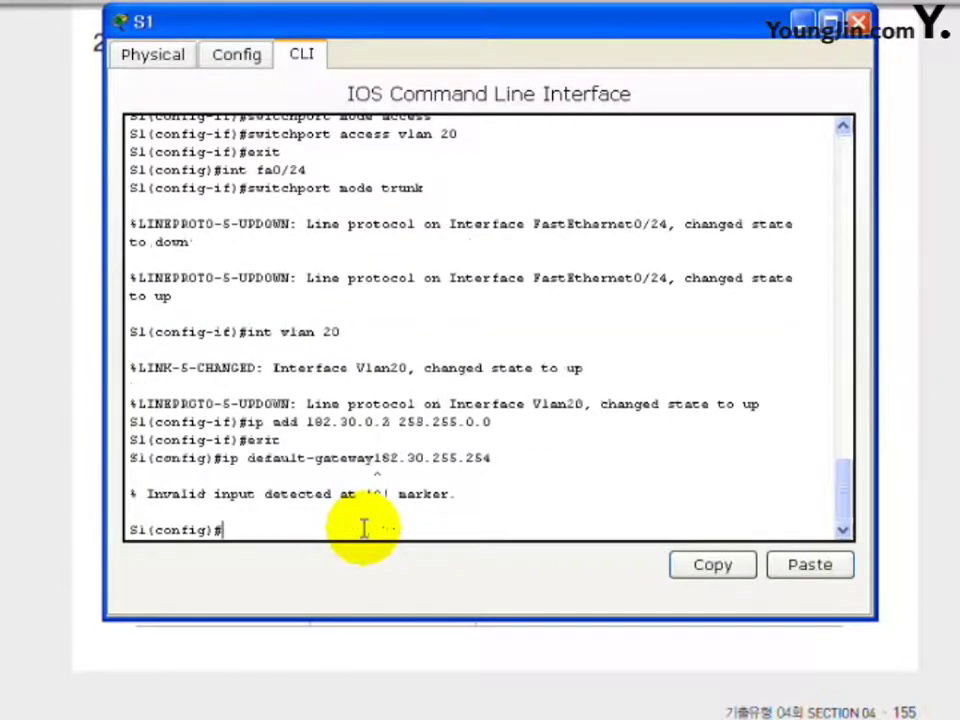
key("Up")
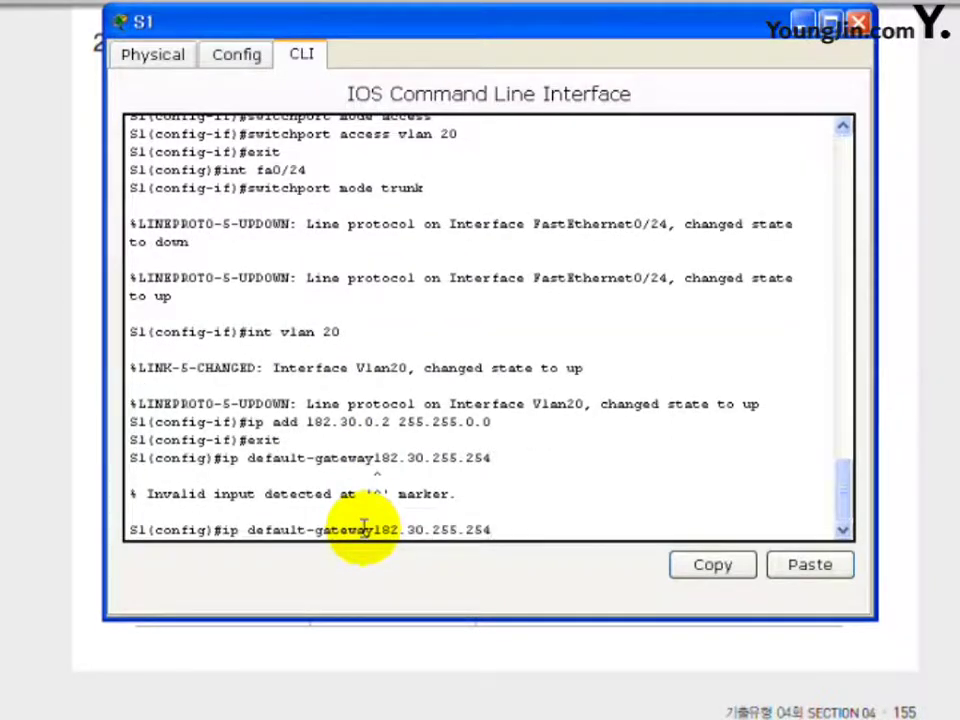
key("BackSpace")
key("BackSpace")
key("BackSpace")
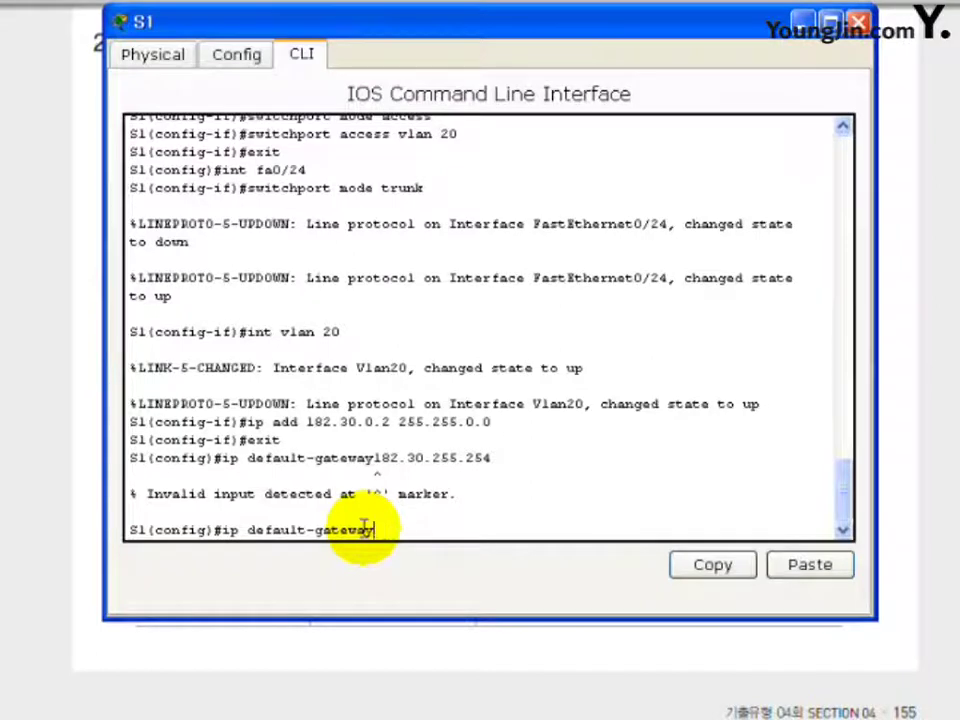
type("182")
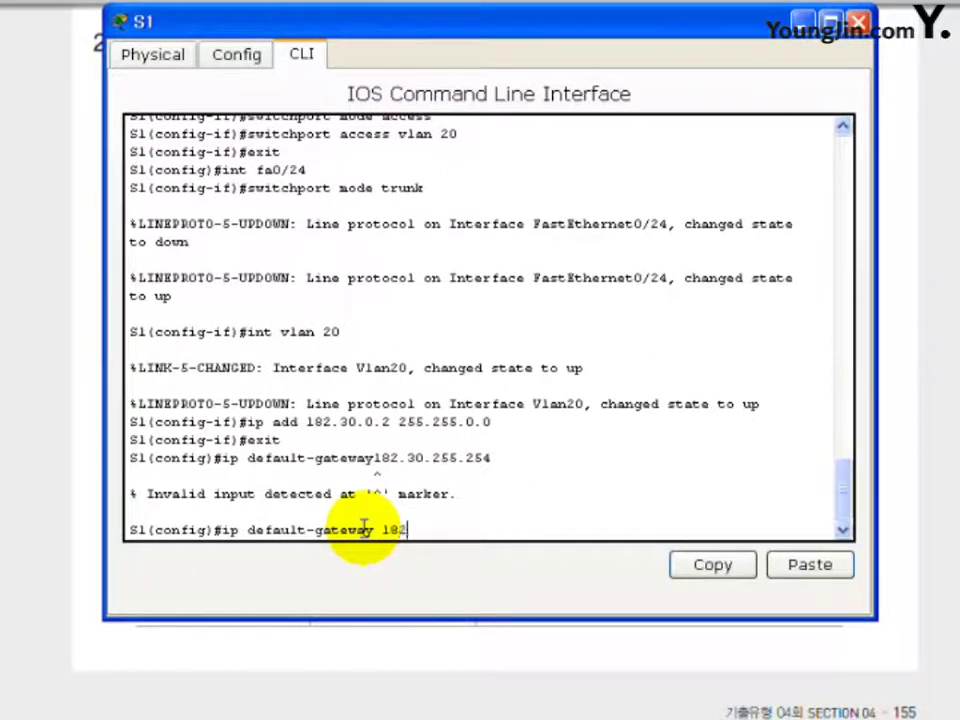
type(".30.255.254")
key("Return")
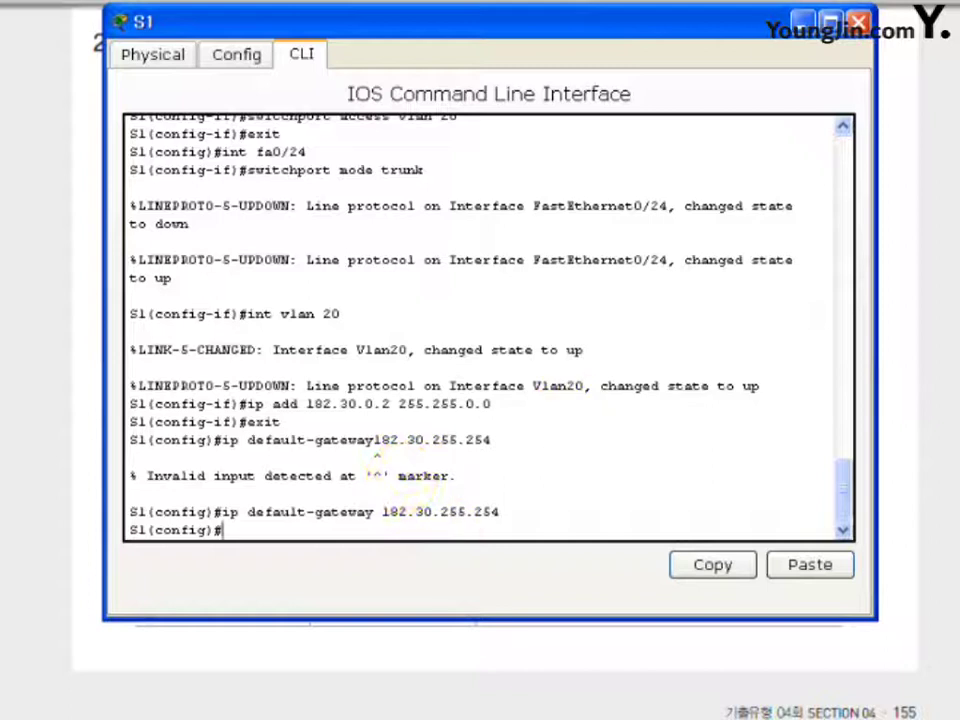
Close S1's window and open Sales_PC on its Desktop tab.
left_click(860, 21)
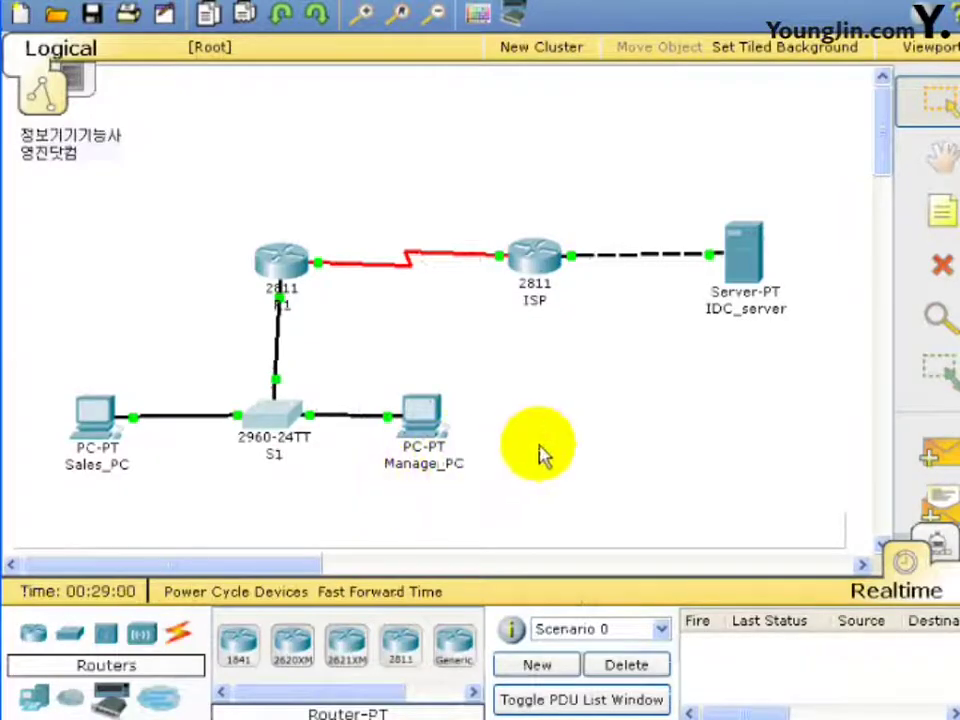
left_click(92, 420)
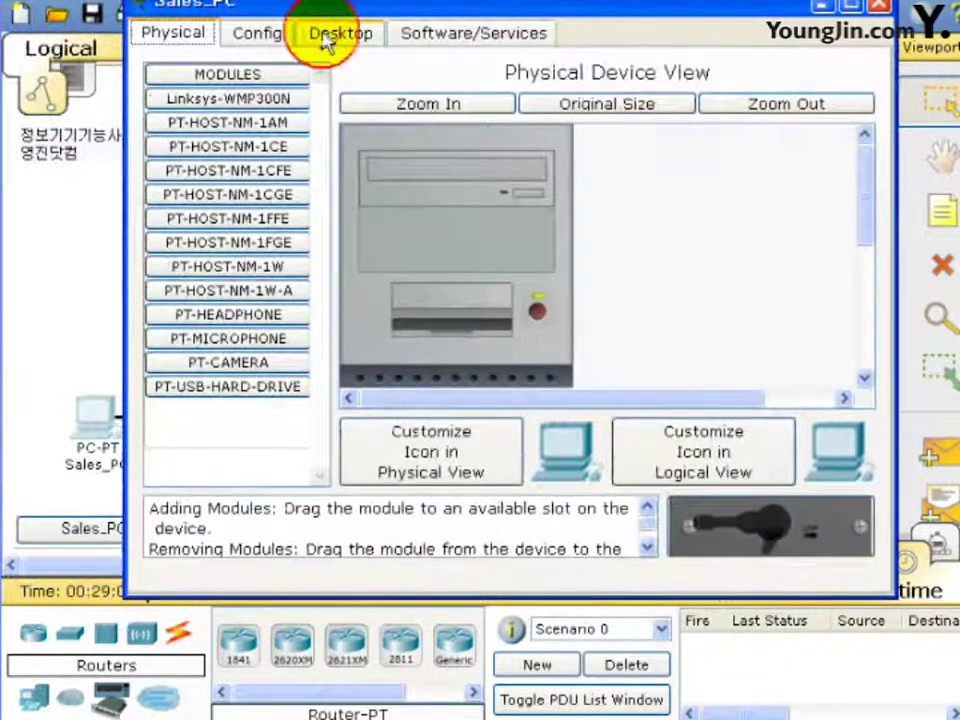
left_click(322, 40)
In Sales_PC's IP Configuration enter 182.16.0.1, 255.255.0.0, gateway 182.16.255.254, DNS 192.168.1.10, then close it.
left_click(242, 128)
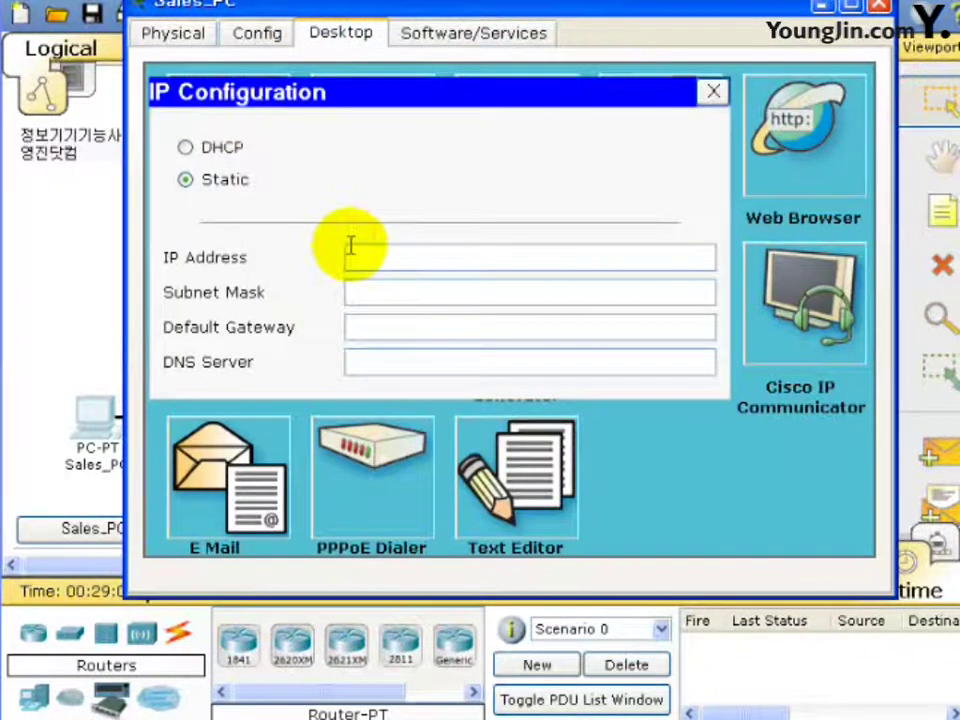
left_click(351, 247)
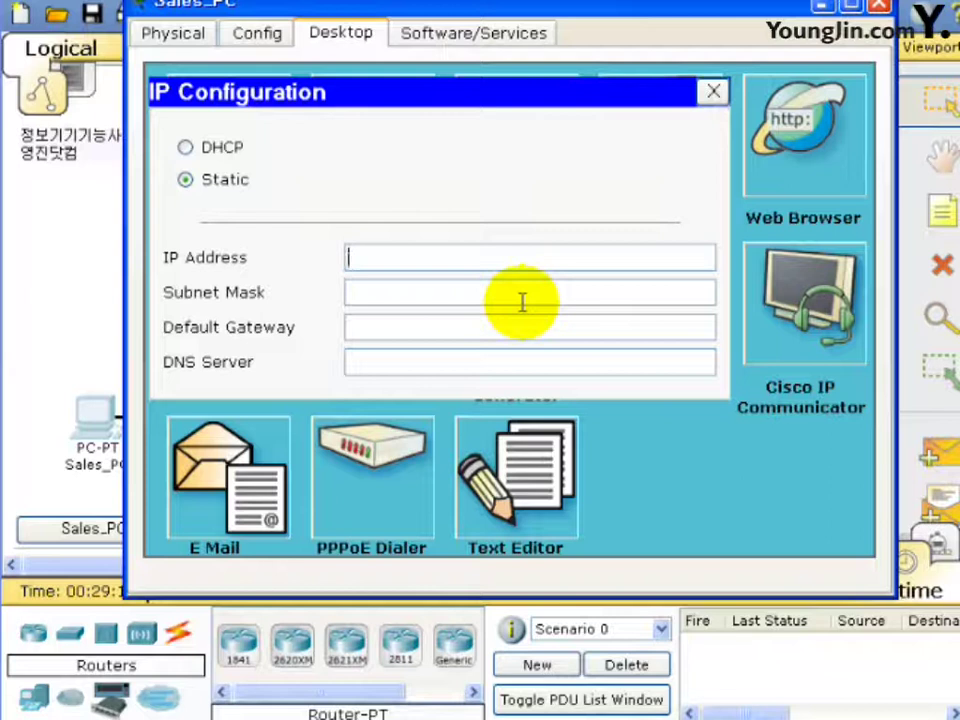
type("1")
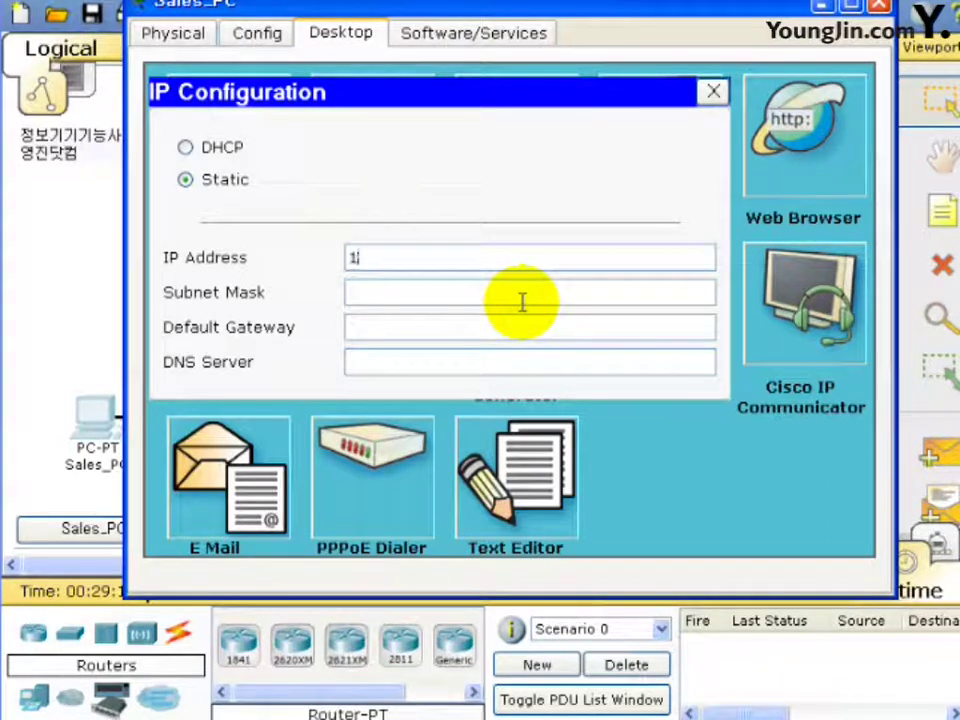
type("82.16.0.1")
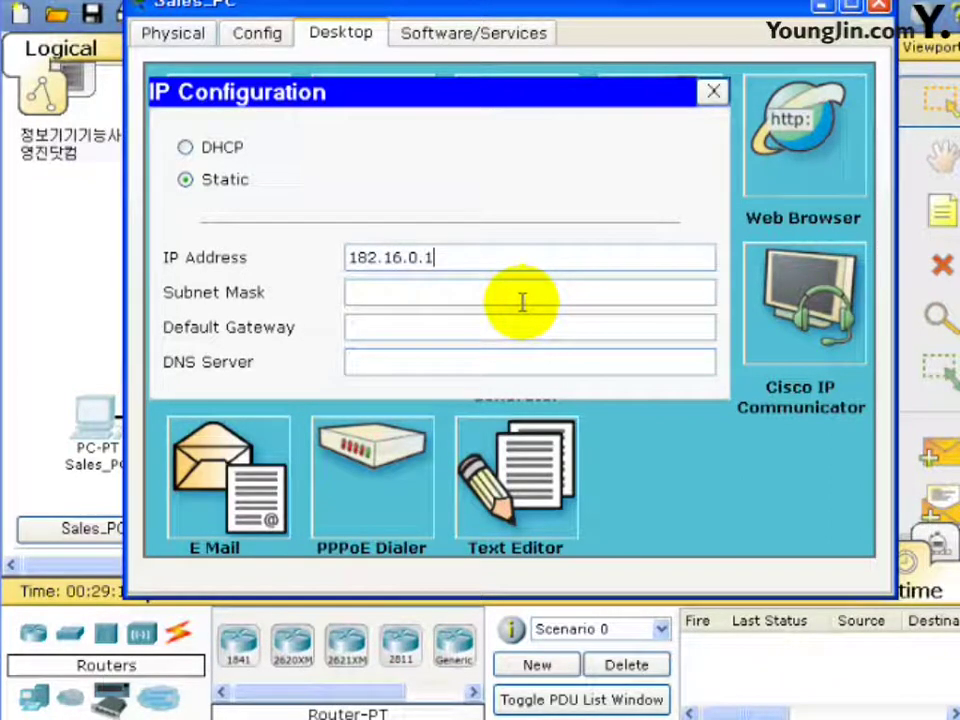
left_click(516, 300)
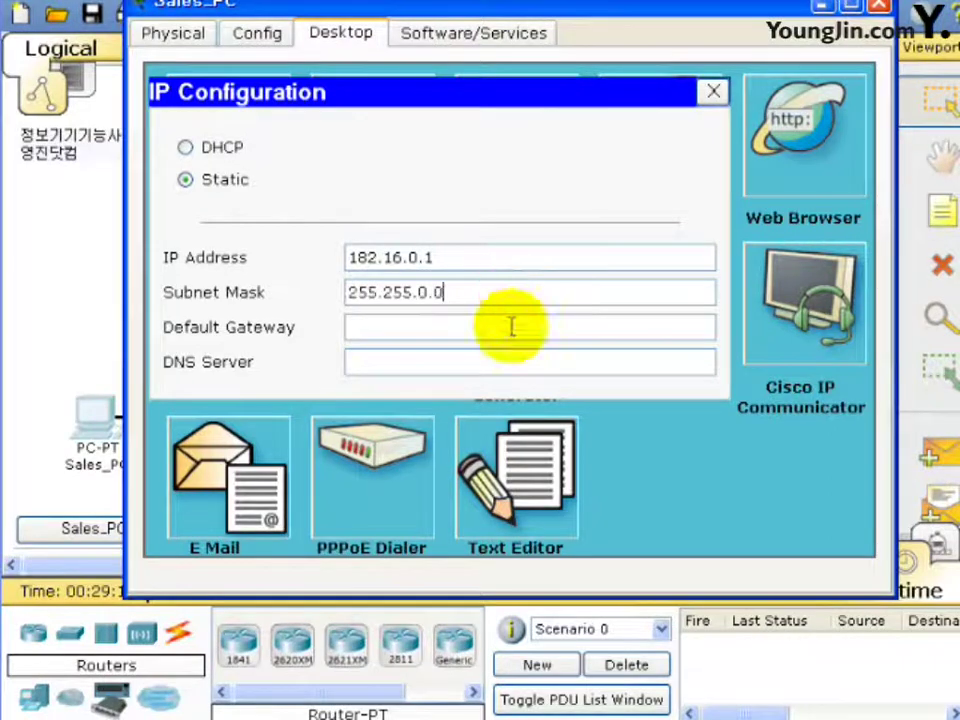
left_click(476, 332)
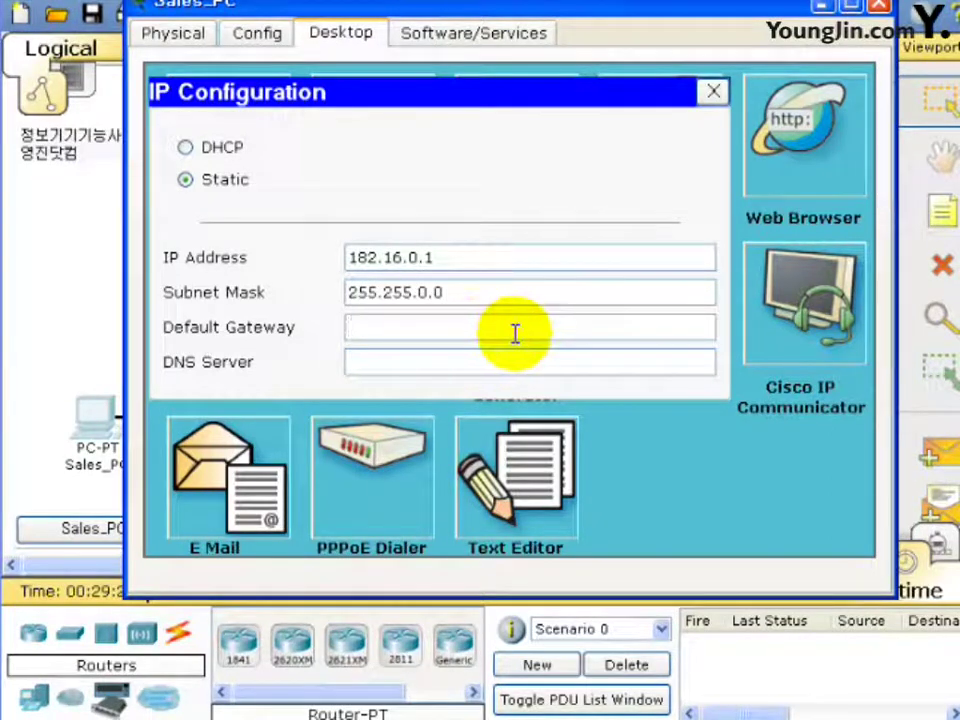
type("182")
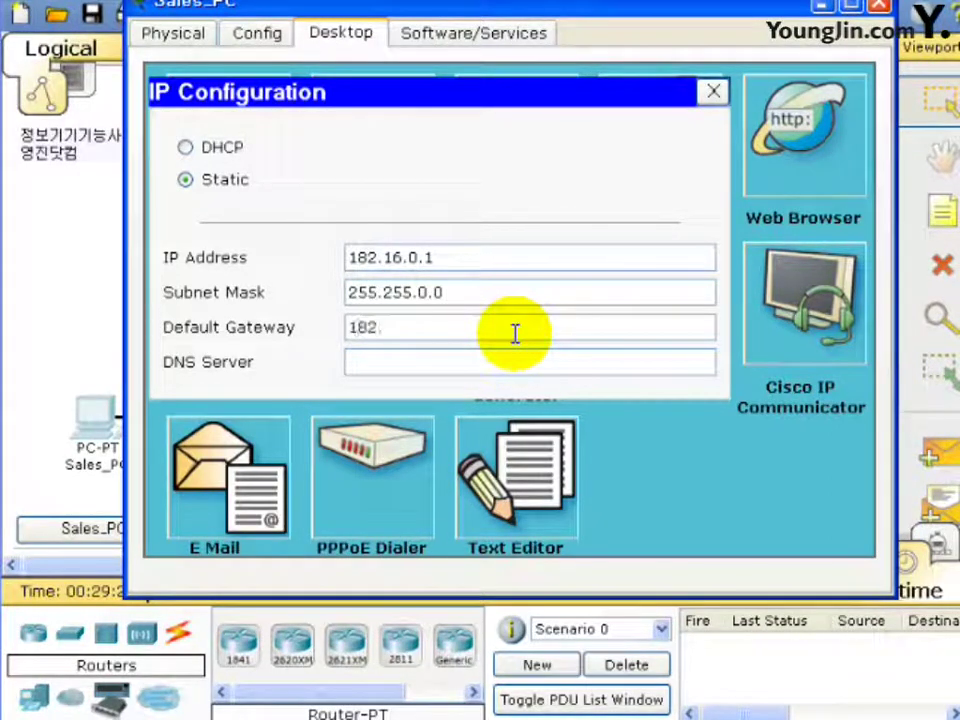
type(".16.255.254")
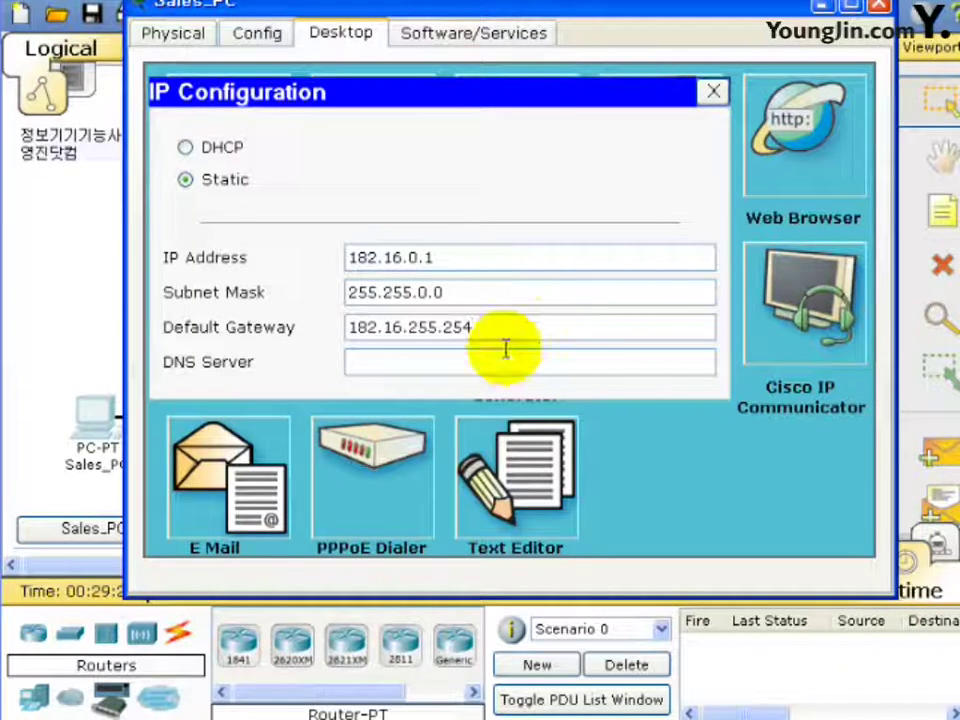
left_click(503, 354)
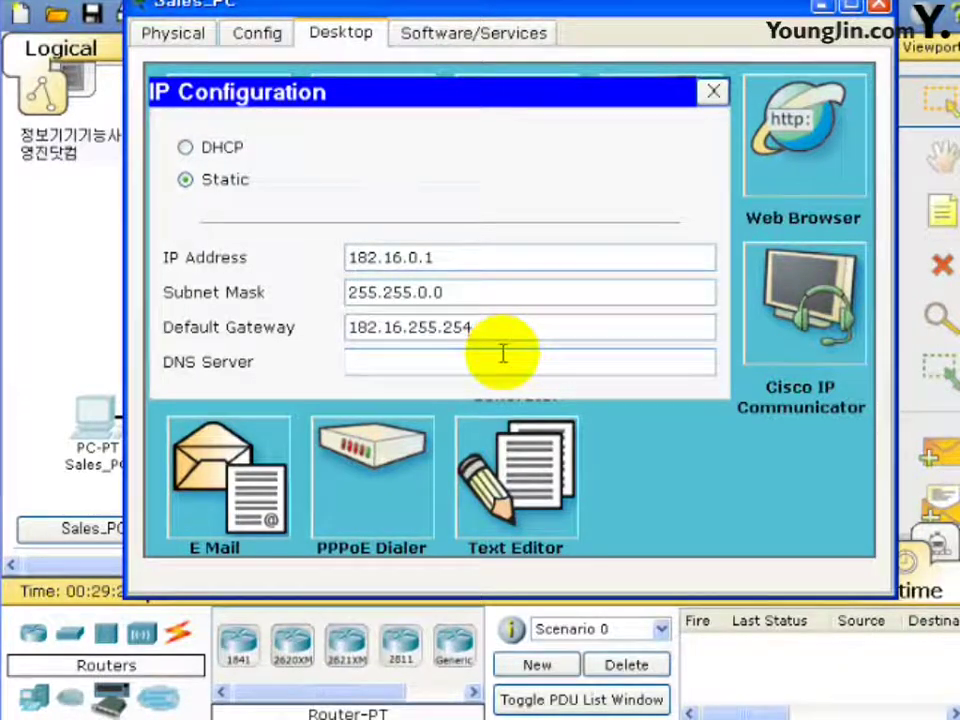
type("192")
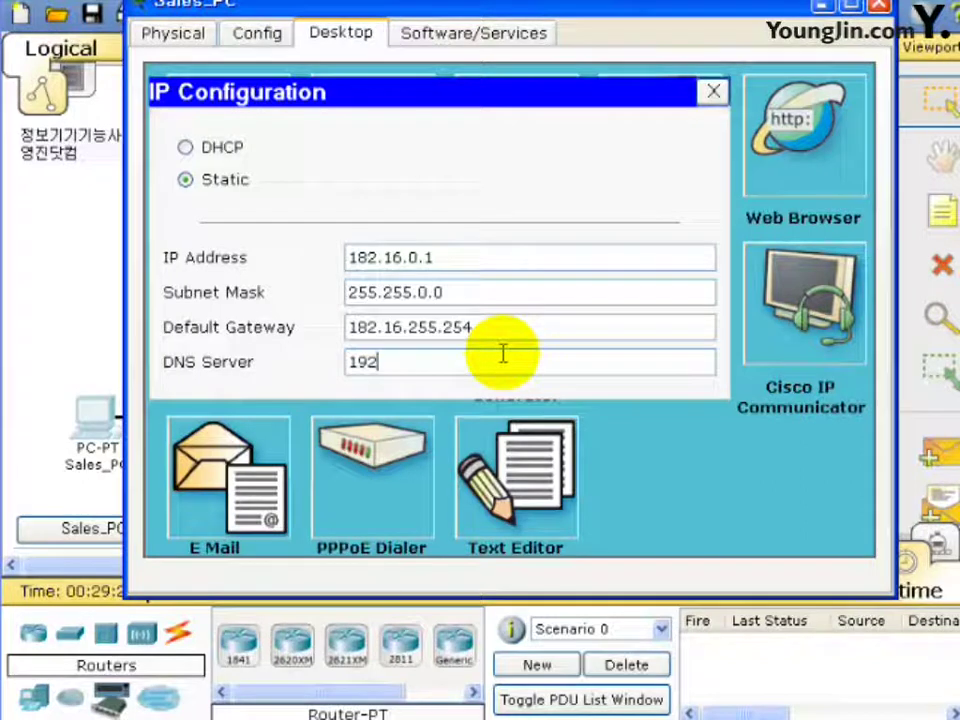
type(".168.1.10")
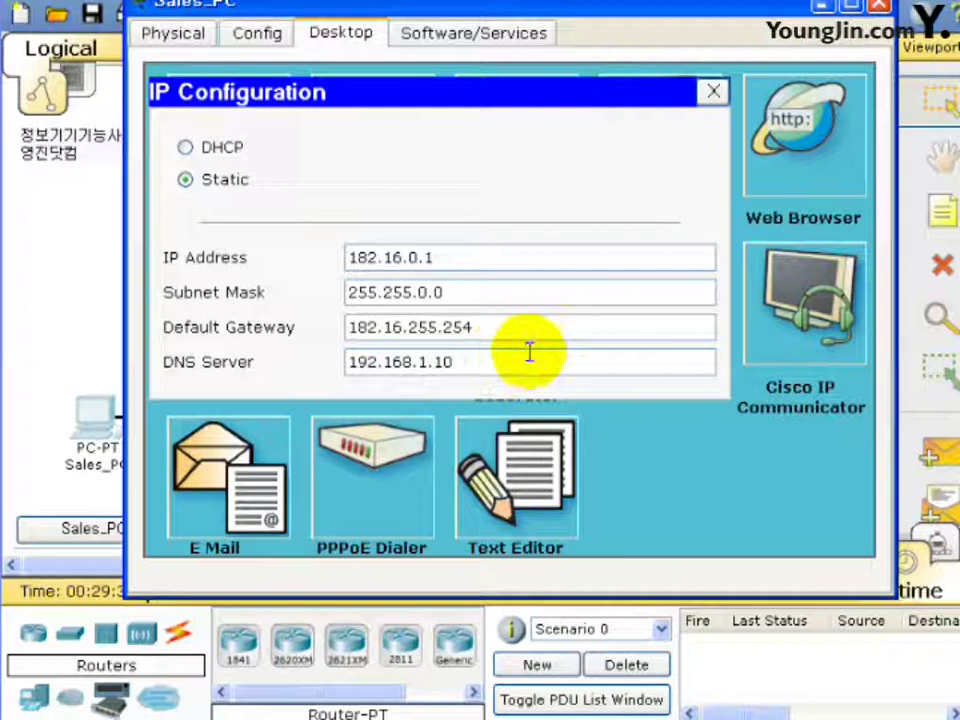
left_click(883, 11)
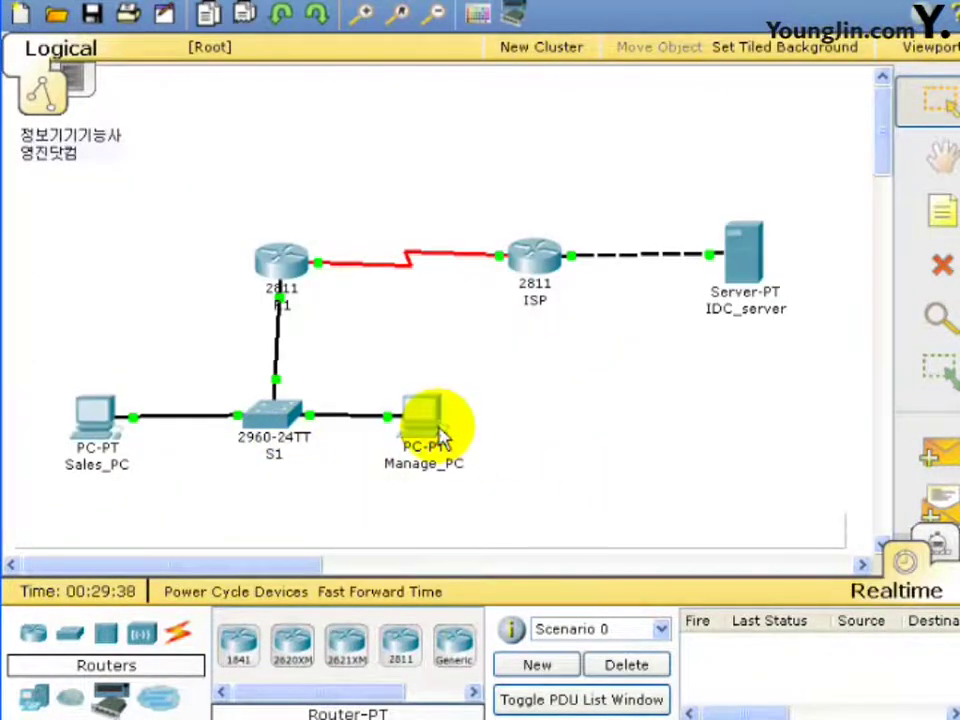
Open Manage_PC's window, drag it fully into view, and bring up its IP Configuration.
left_click(440, 435)
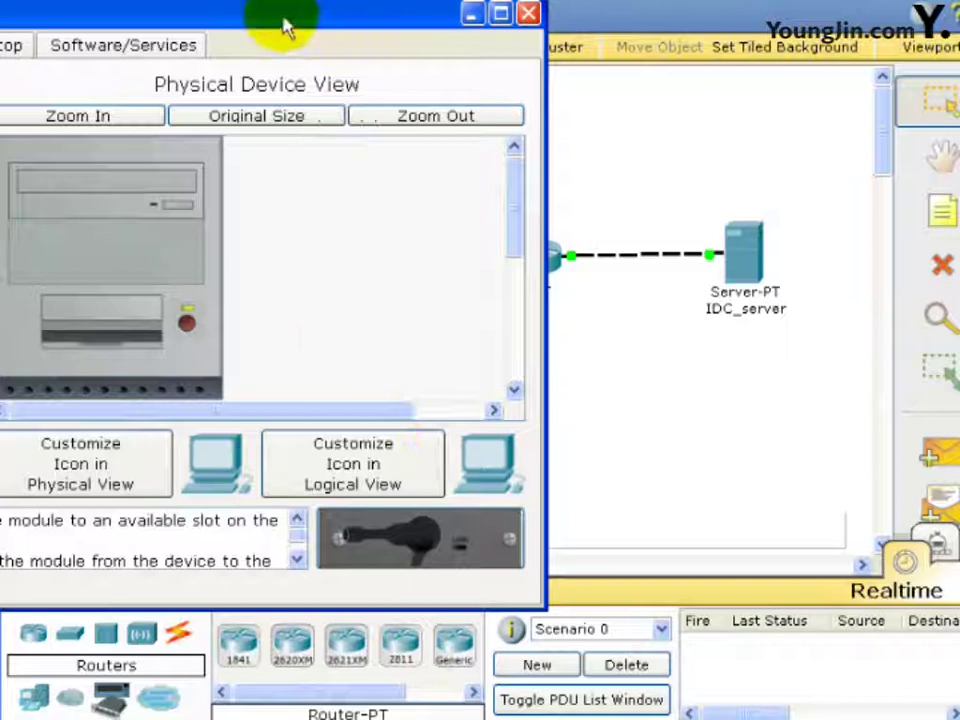
left_click_drag(285, 26, 630, 11)
left_click(345, 30)
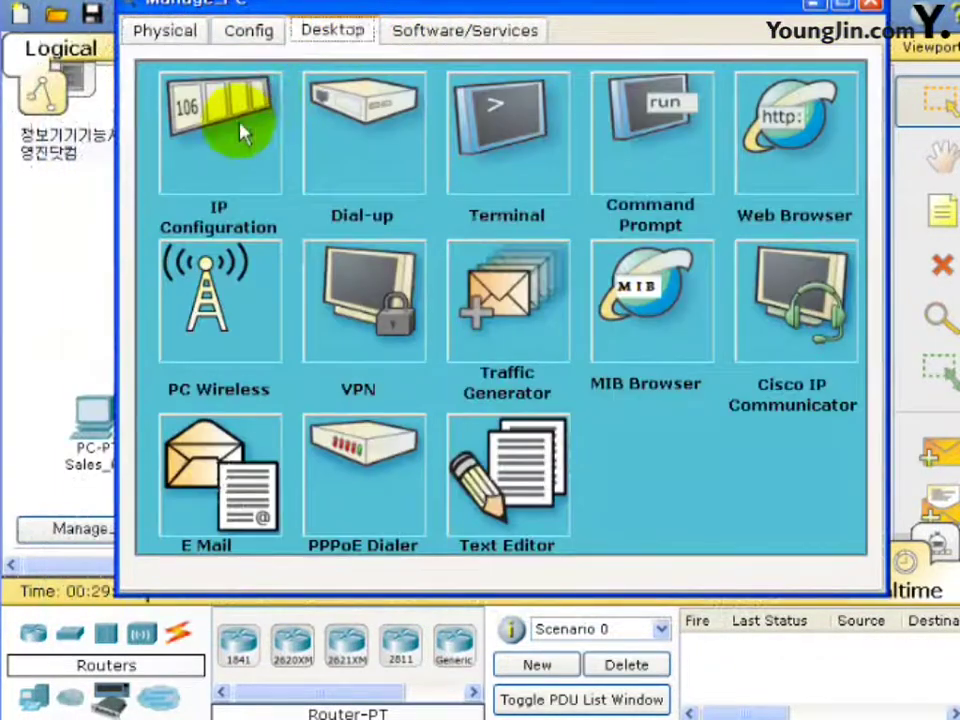
left_click(245, 138)
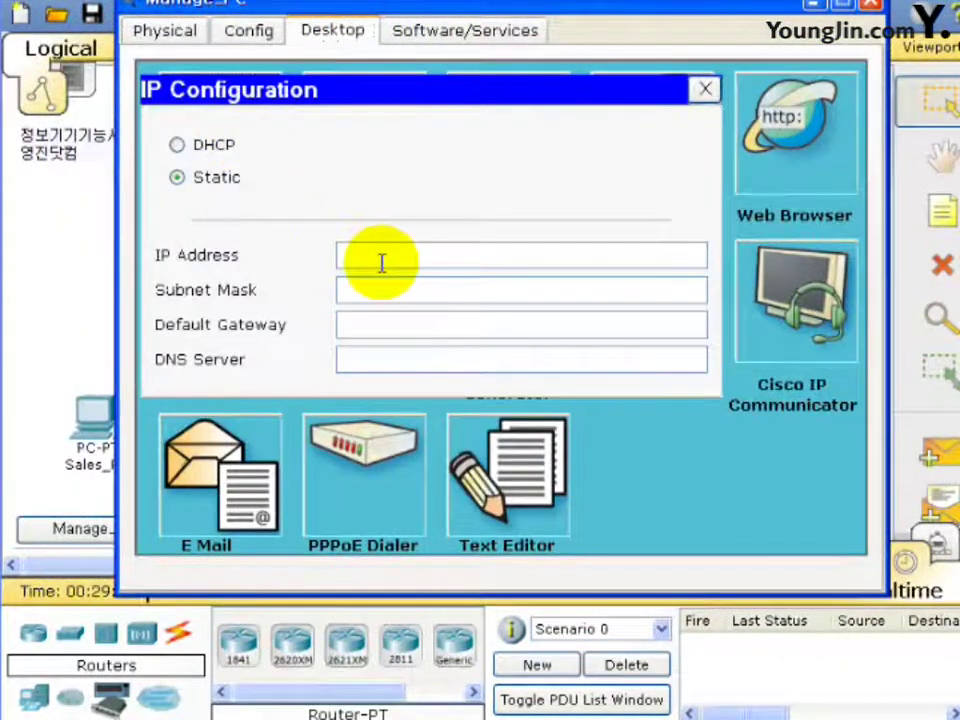
Enter IP 182.30.0.1, mask 255.255.0.0, gateway 182.30.255.254, DNS 192.168.1.10, then close the window.
left_click(381, 258)
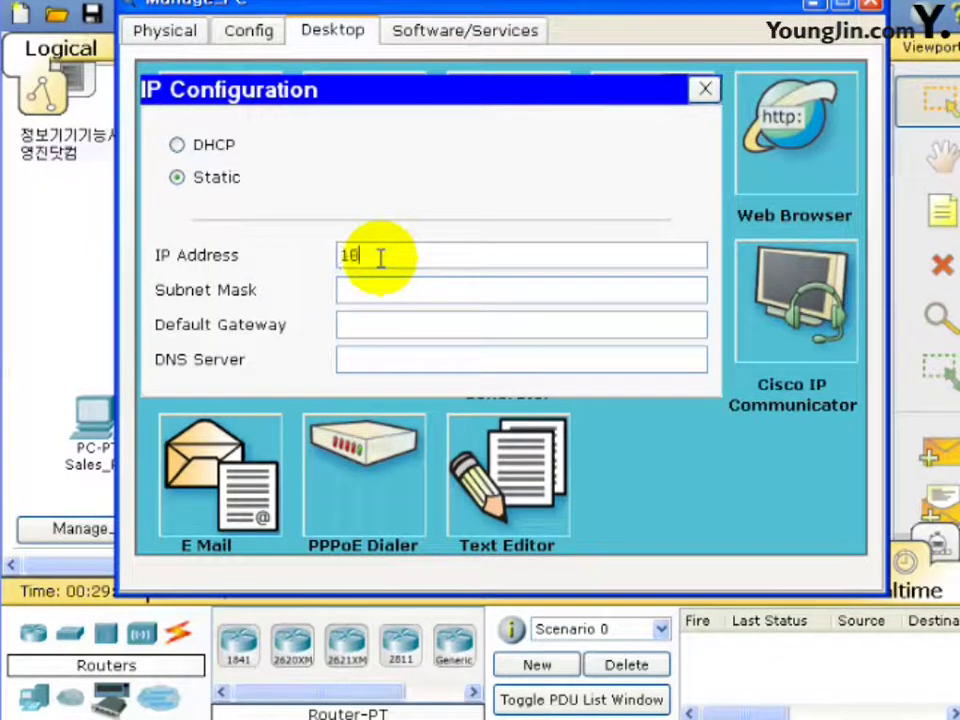
type("182.30.0.1")
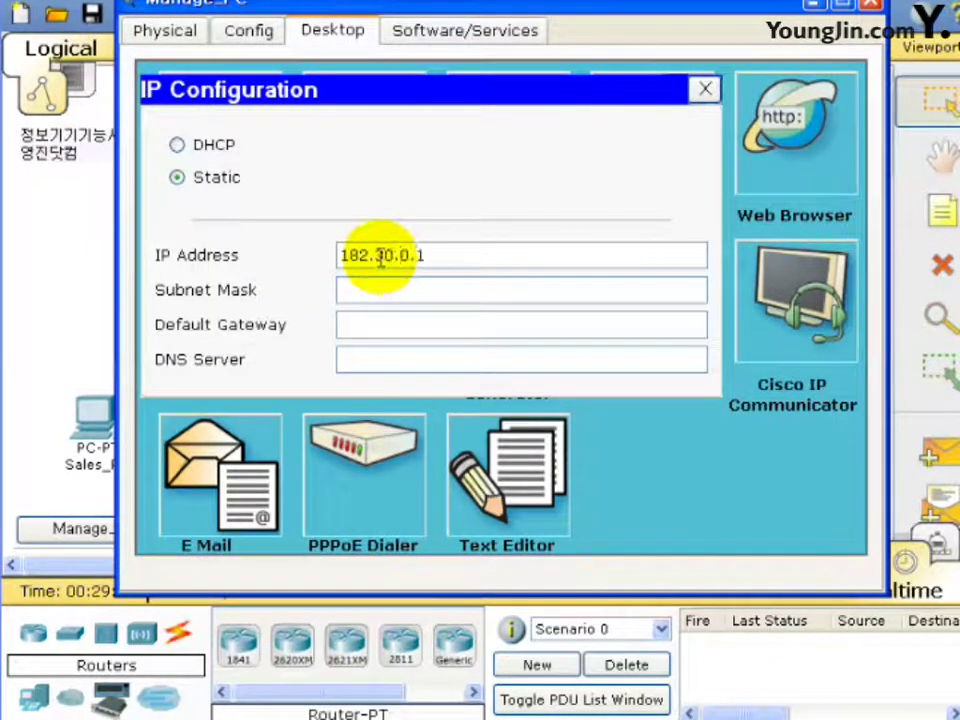
left_click(378, 284)
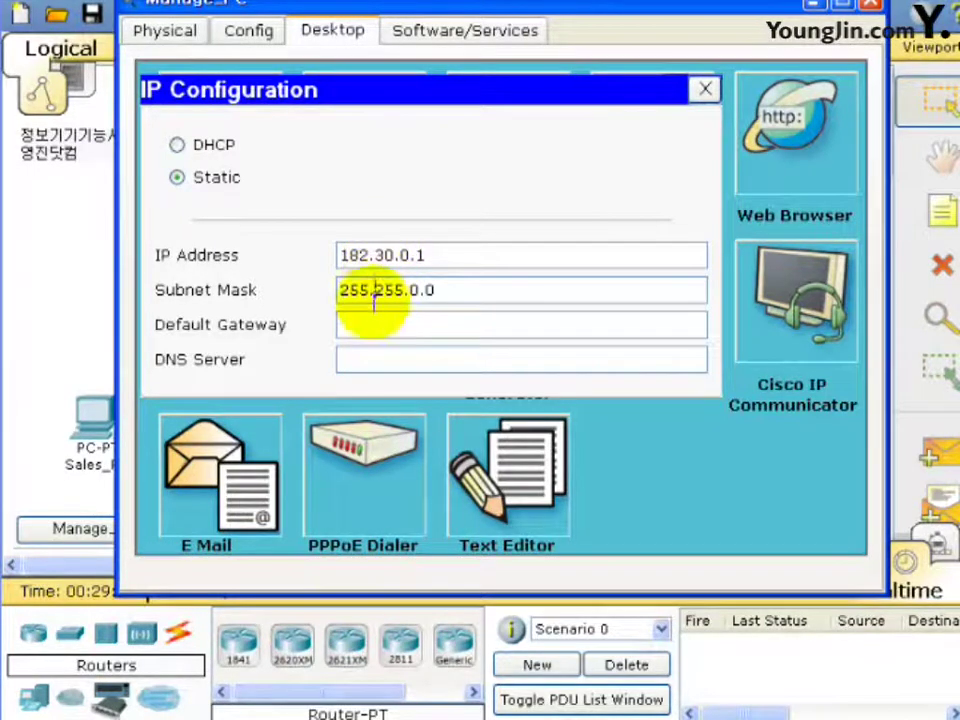
left_click(375, 318)
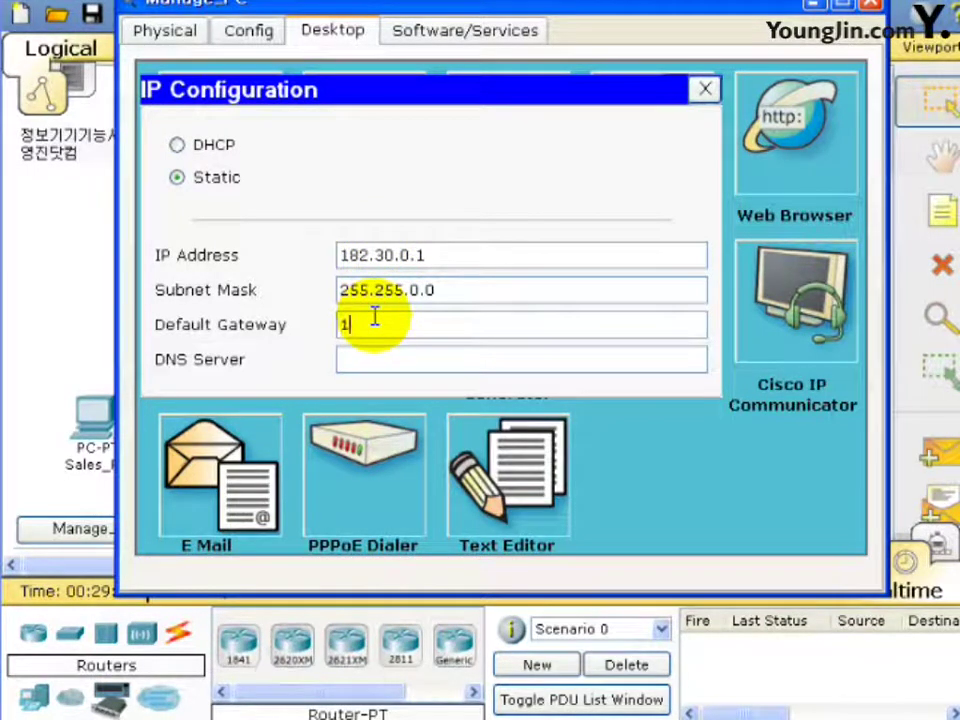
type("182.30.255.254")
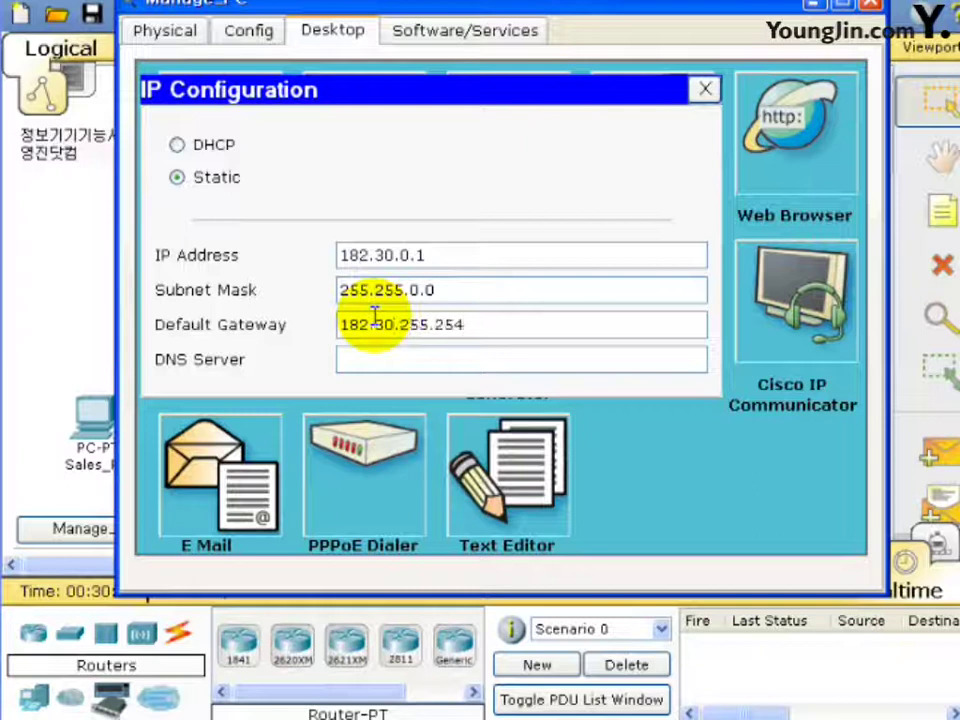
left_click(388, 366)
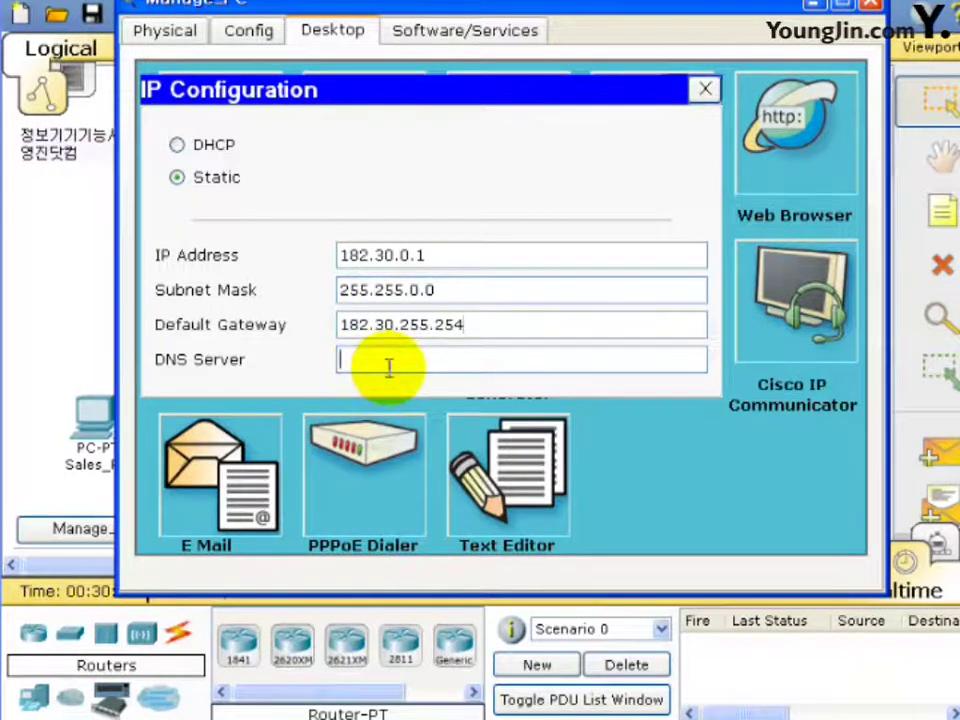
type("192.")
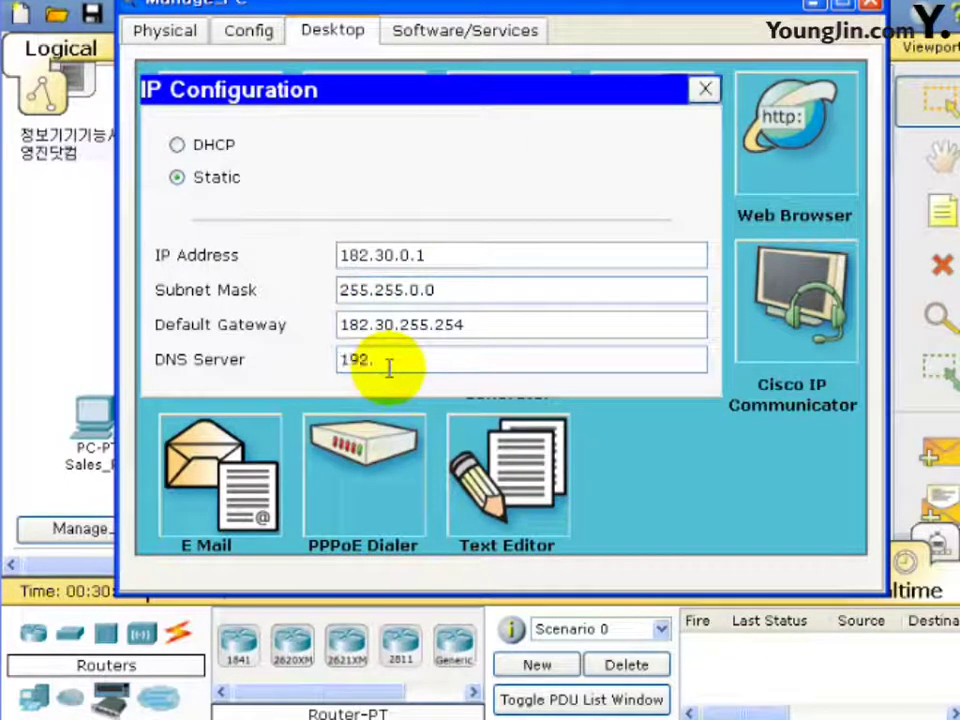
type("1968.10")
key("BackSpace")
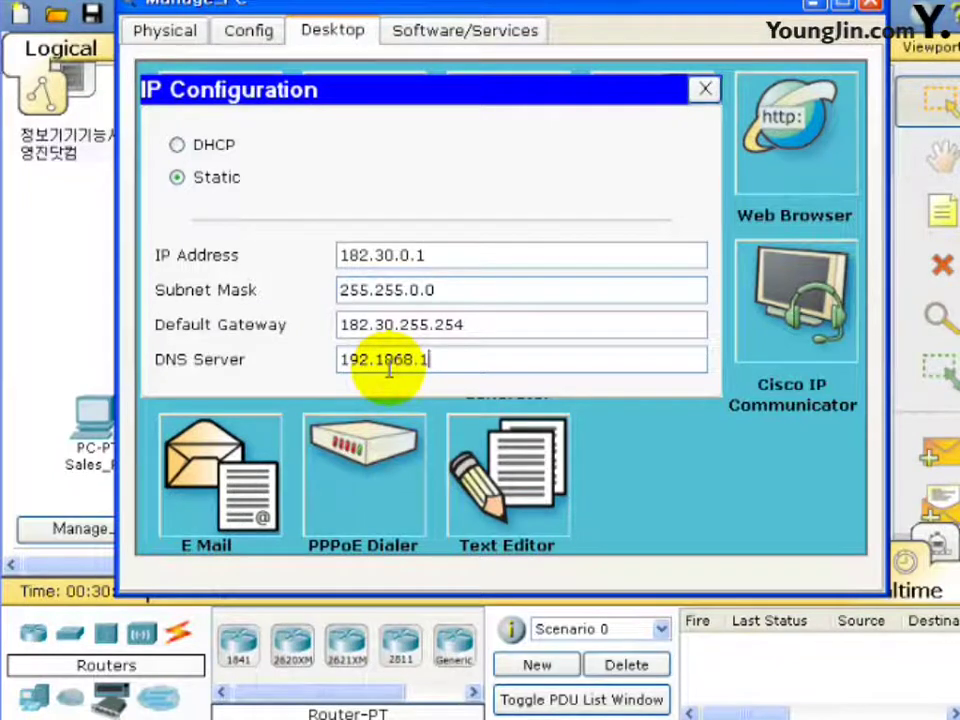
type("1.10")
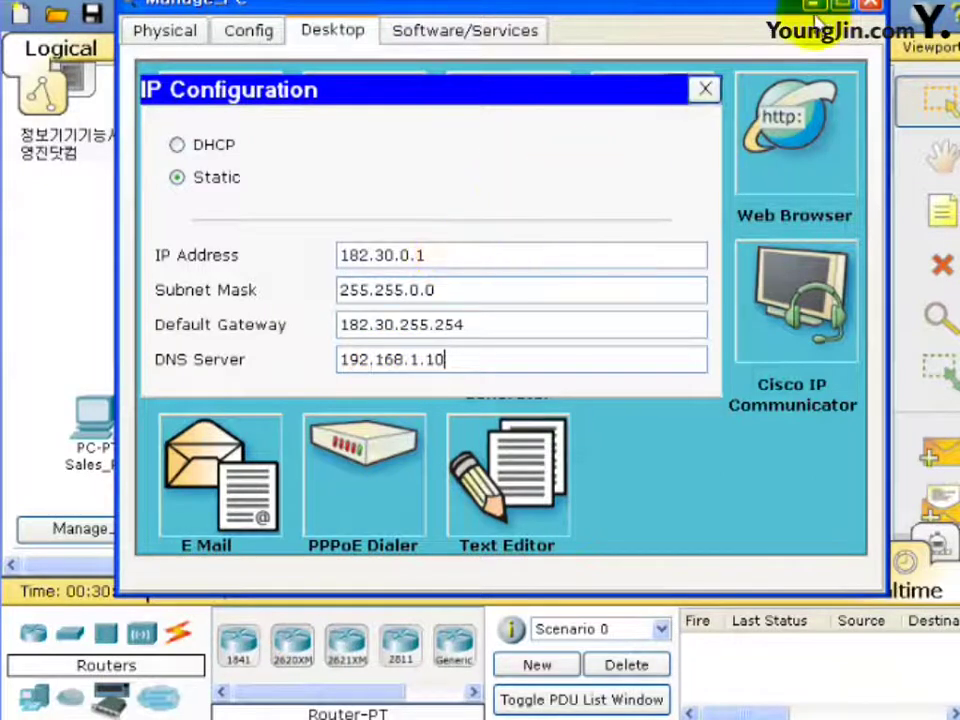
left_click(873, 10)
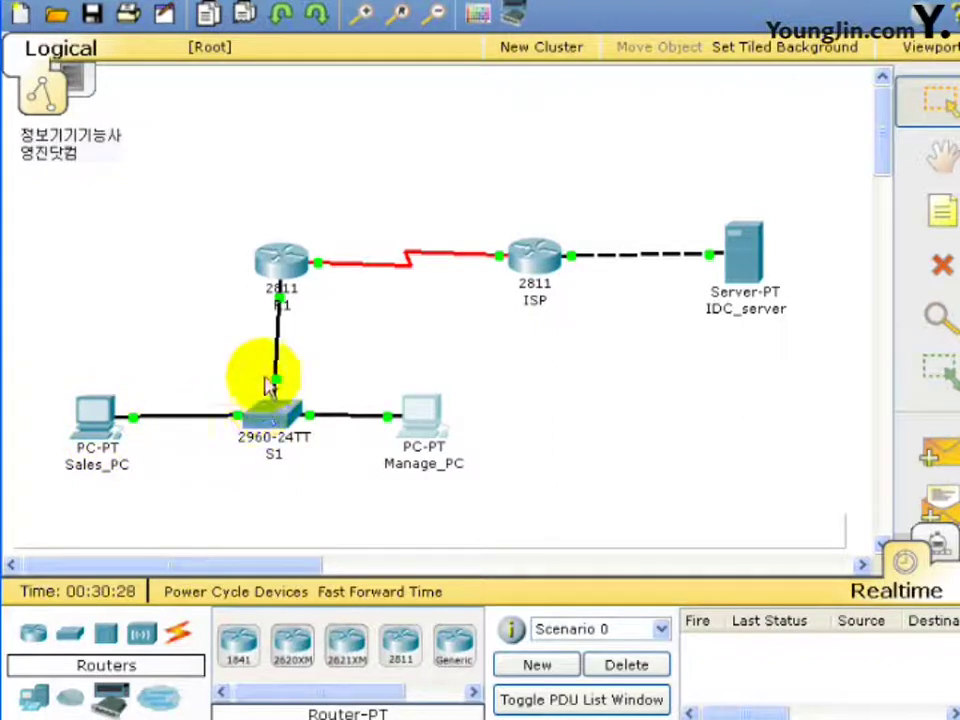
Reopen Sales_PC's device window from the logical canvas.
mouse_move(279, 381)
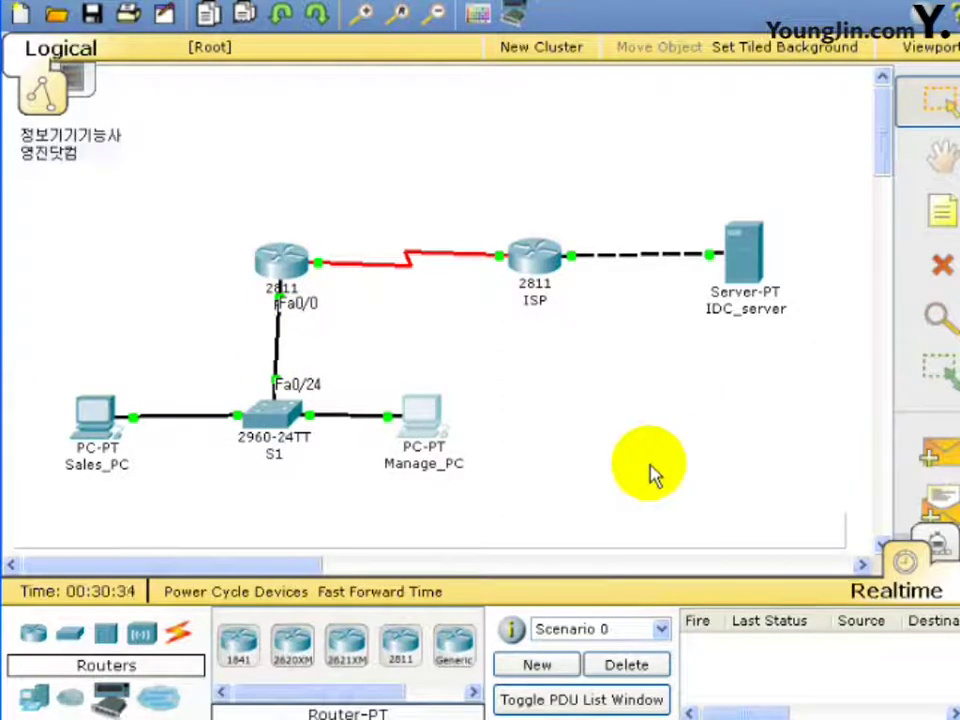
left_click(97, 440)
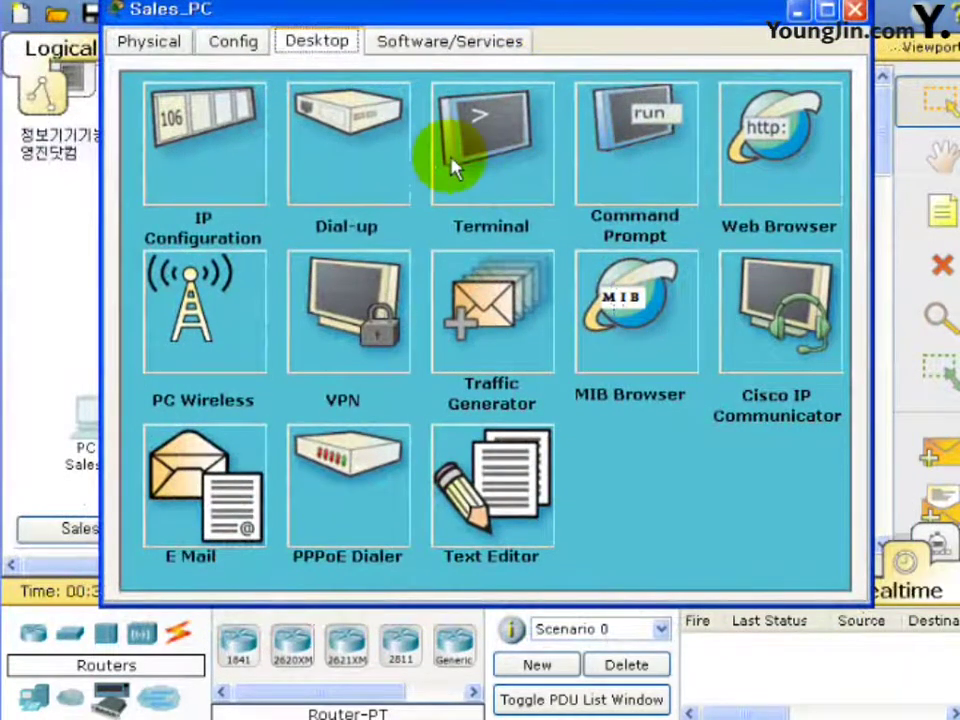
left_click(812, 168)
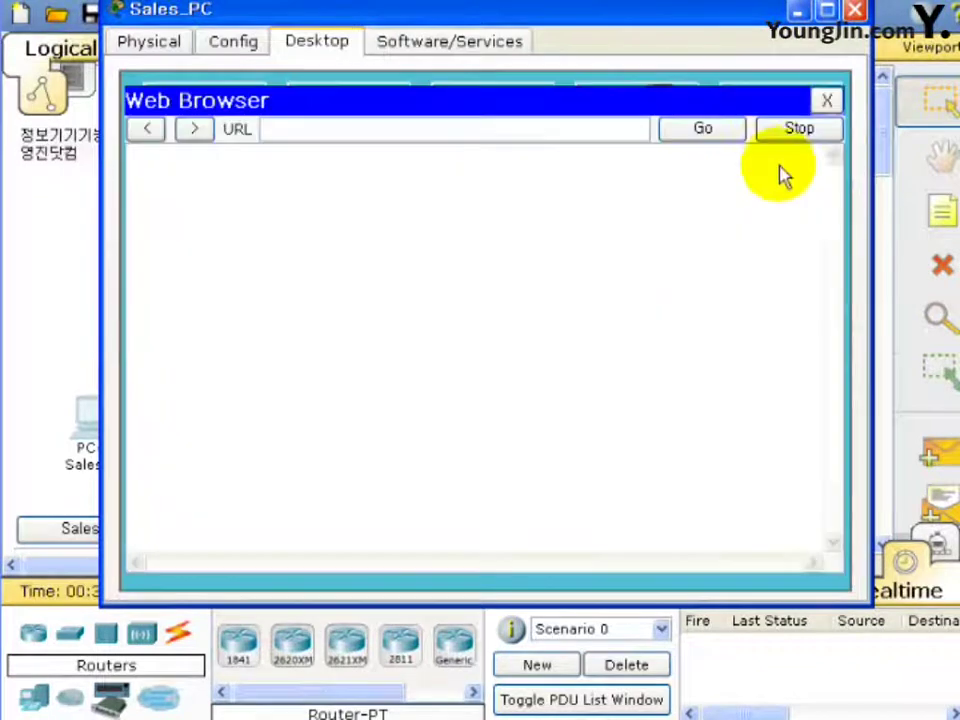
left_click(396, 132)
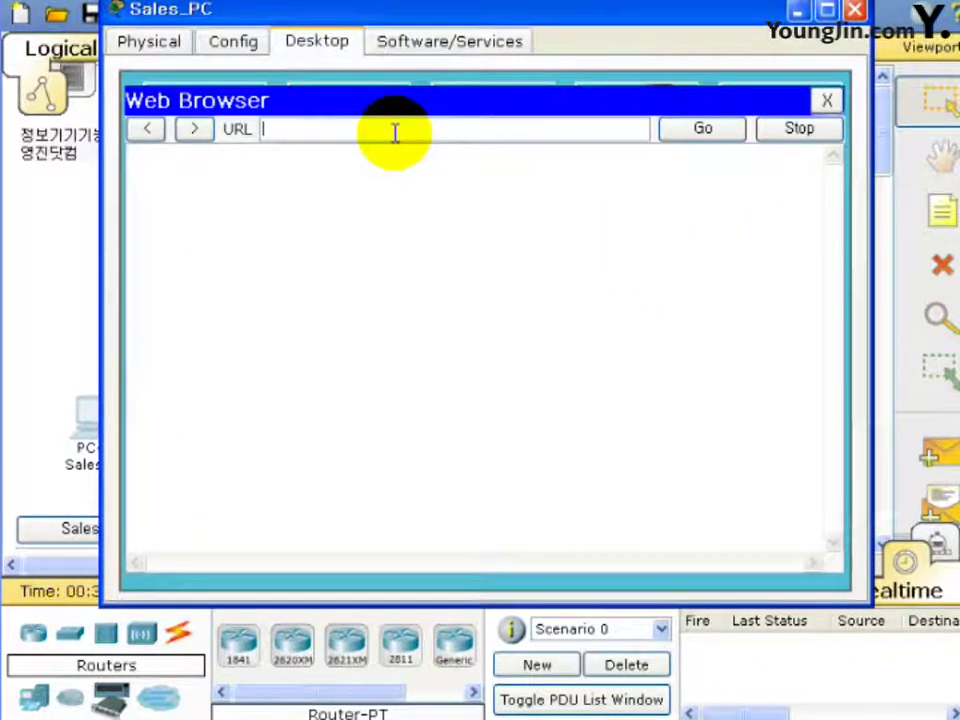
type("http:")
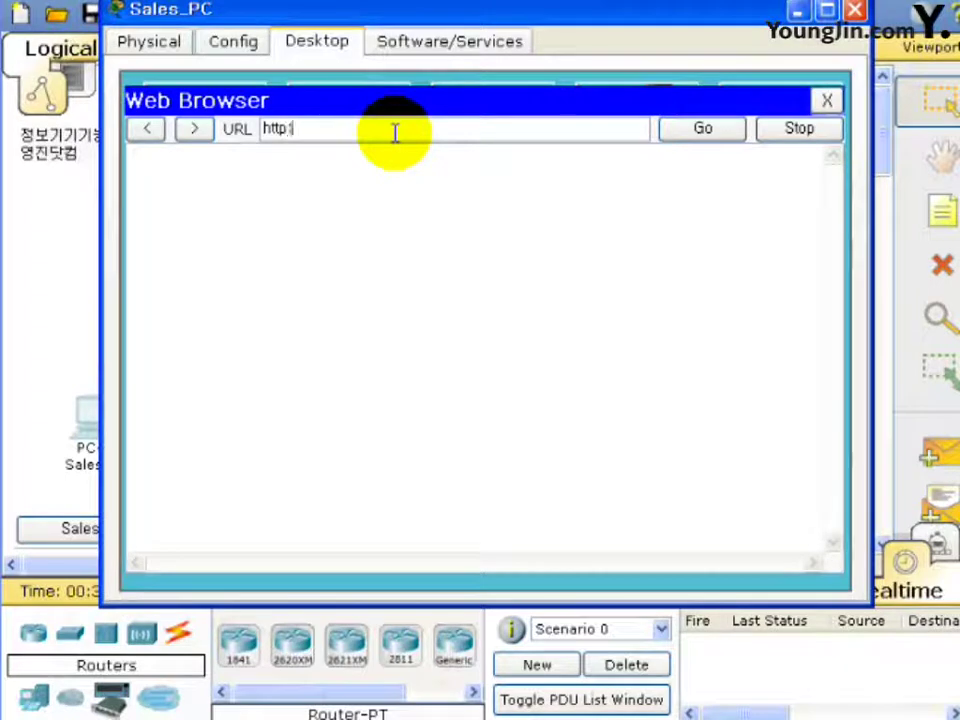
type("//www")
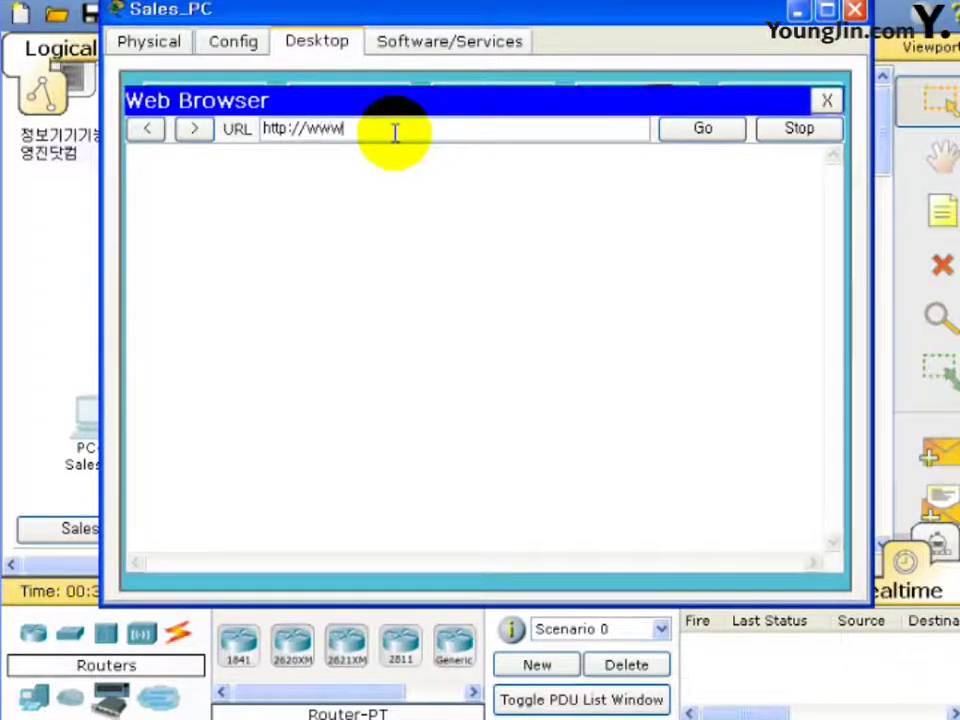
type(".sk")
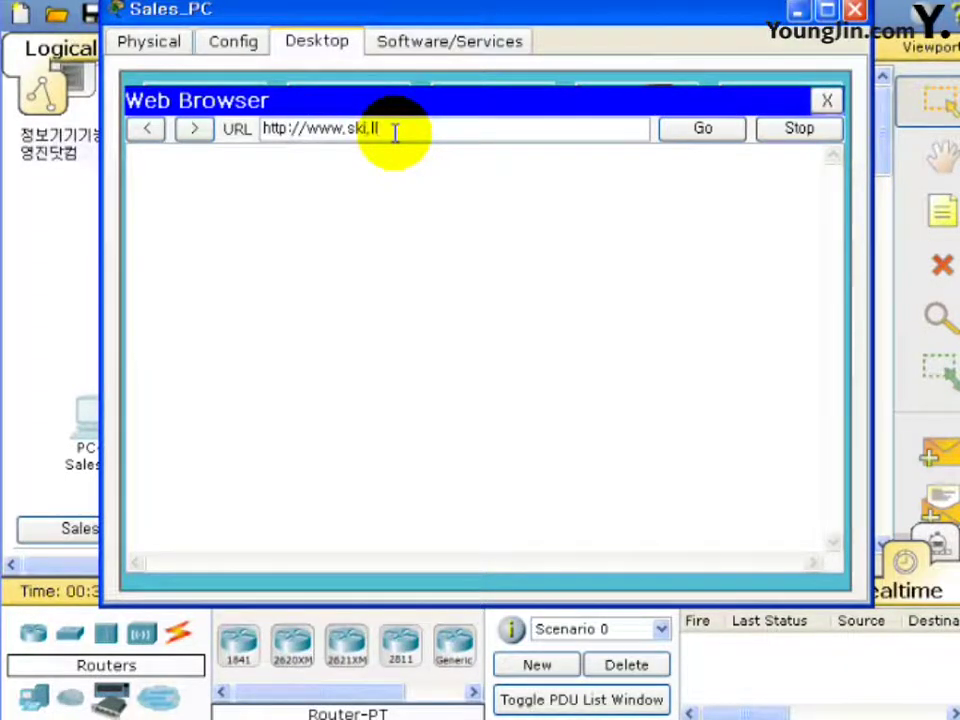
key("BackSpace")
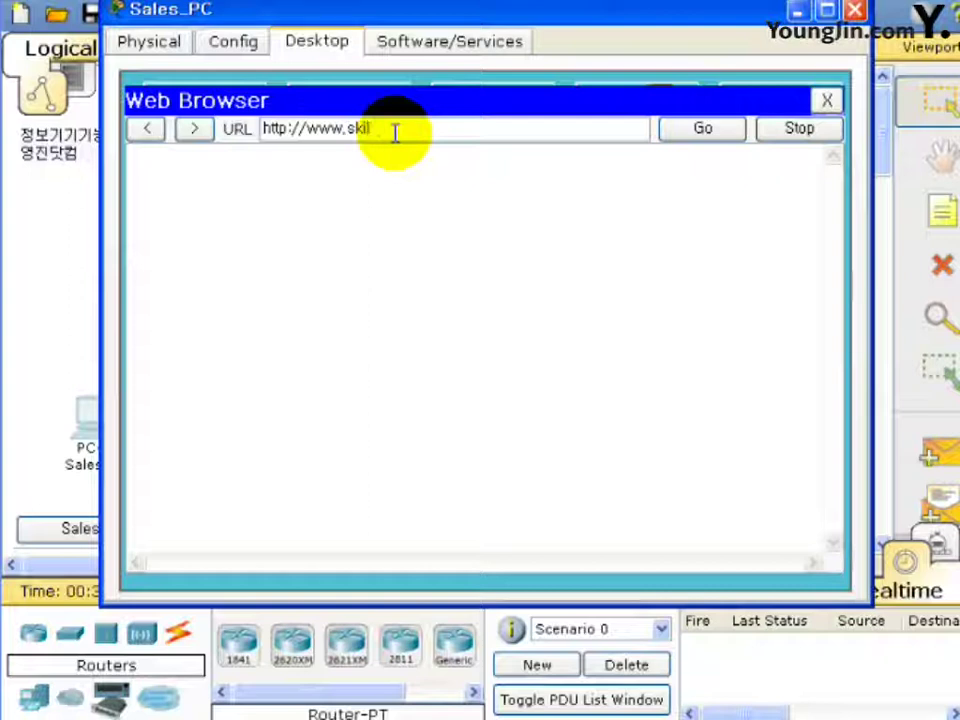
type("l")
type("s.i")
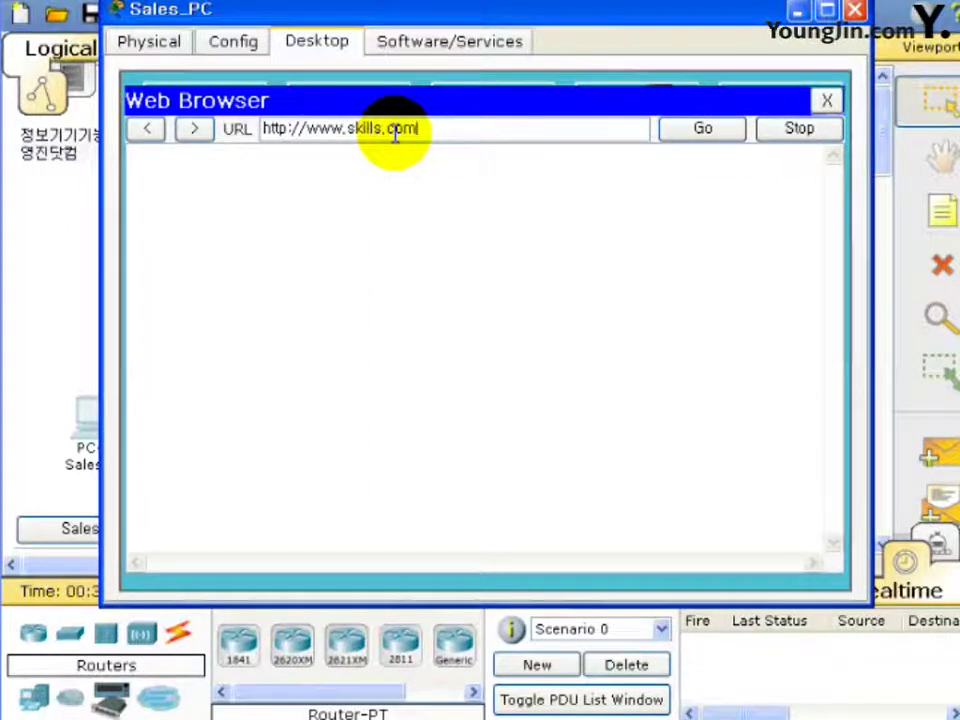
left_click(700, 128)
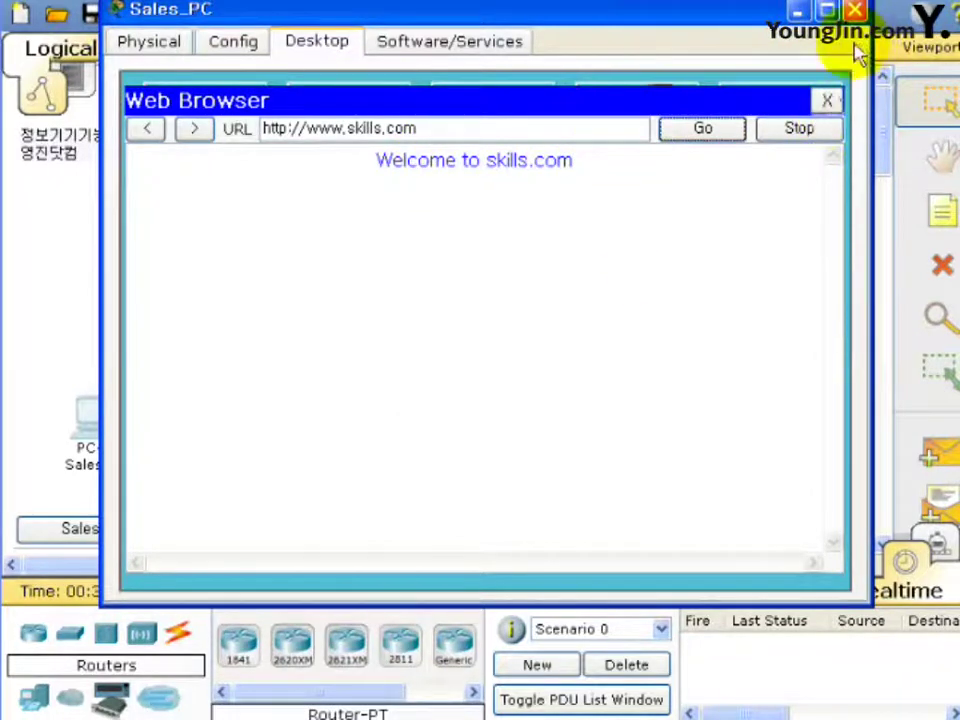
left_click(855, 11)
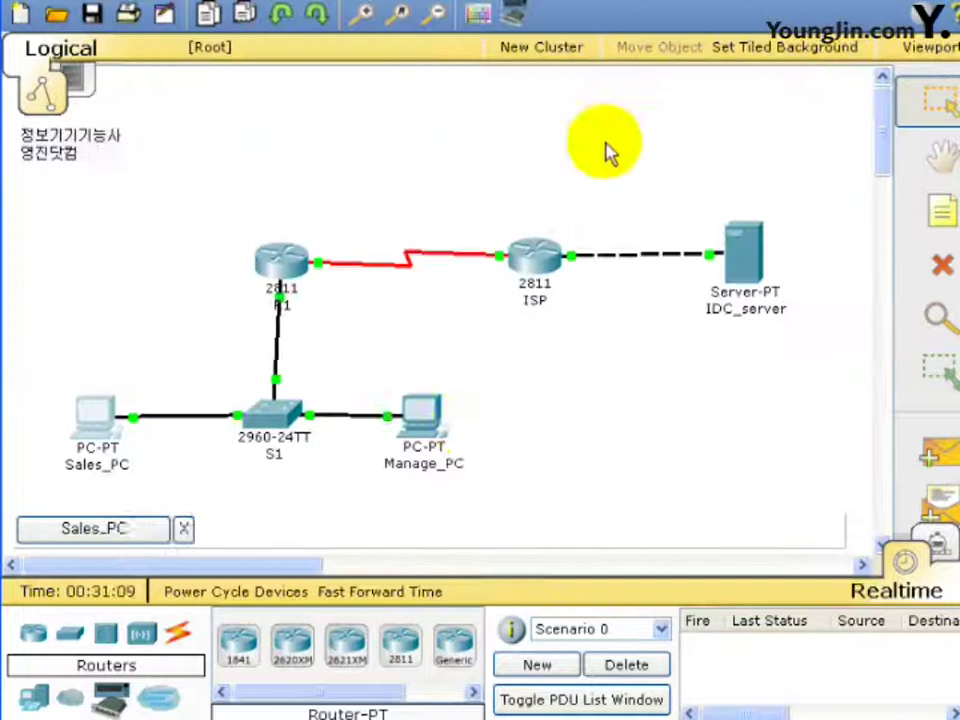
left_click(430, 438)
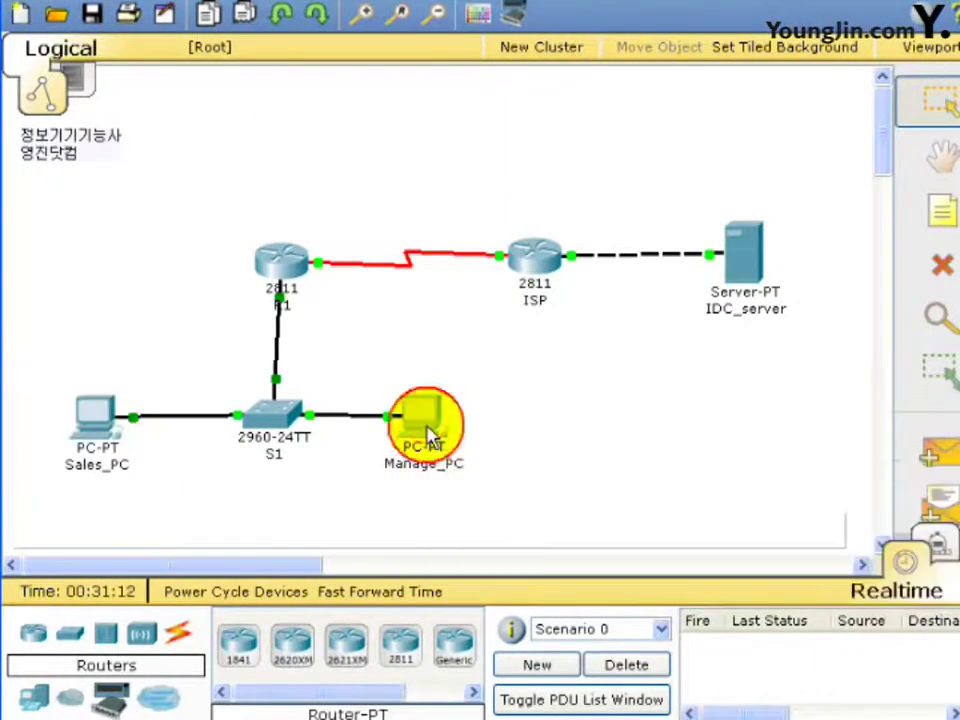
mouse_move(295, 12)
left_mouse_down()
mouse_move(604, 64)
mouse_move(568, 43)
mouse_move(604, 48)
mouse_move(591, 51)
left_mouse_up()
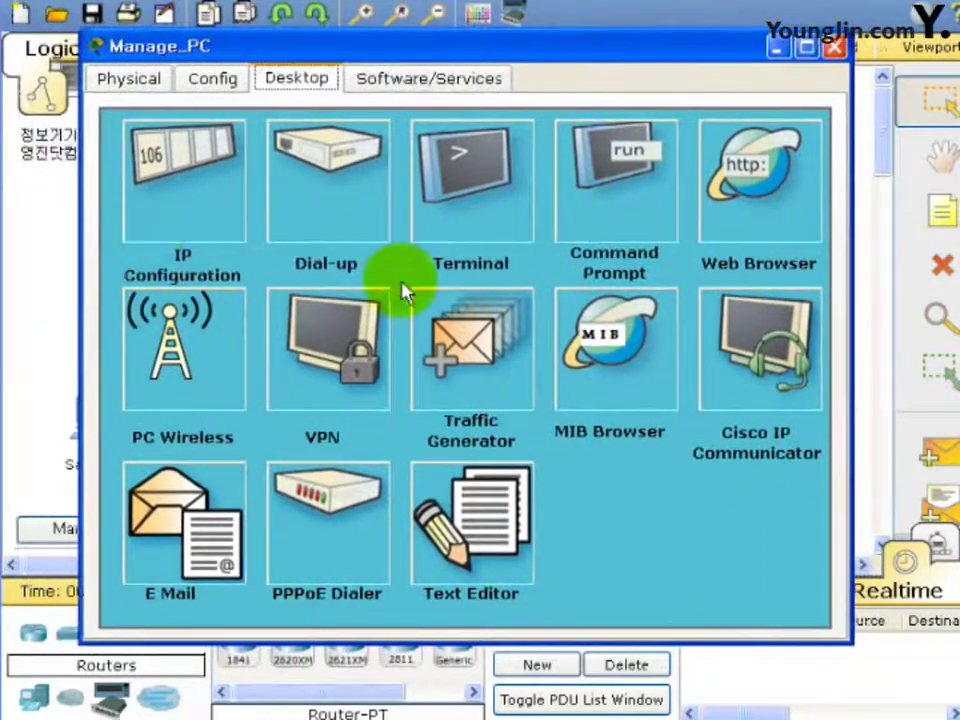
left_click(715, 205)
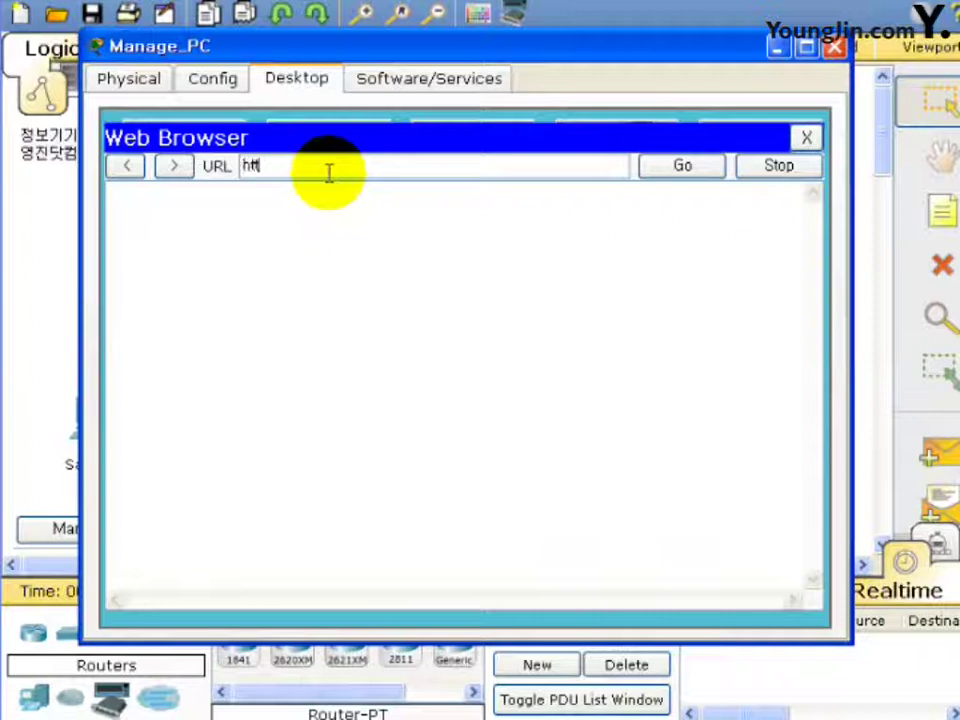
type("//www")
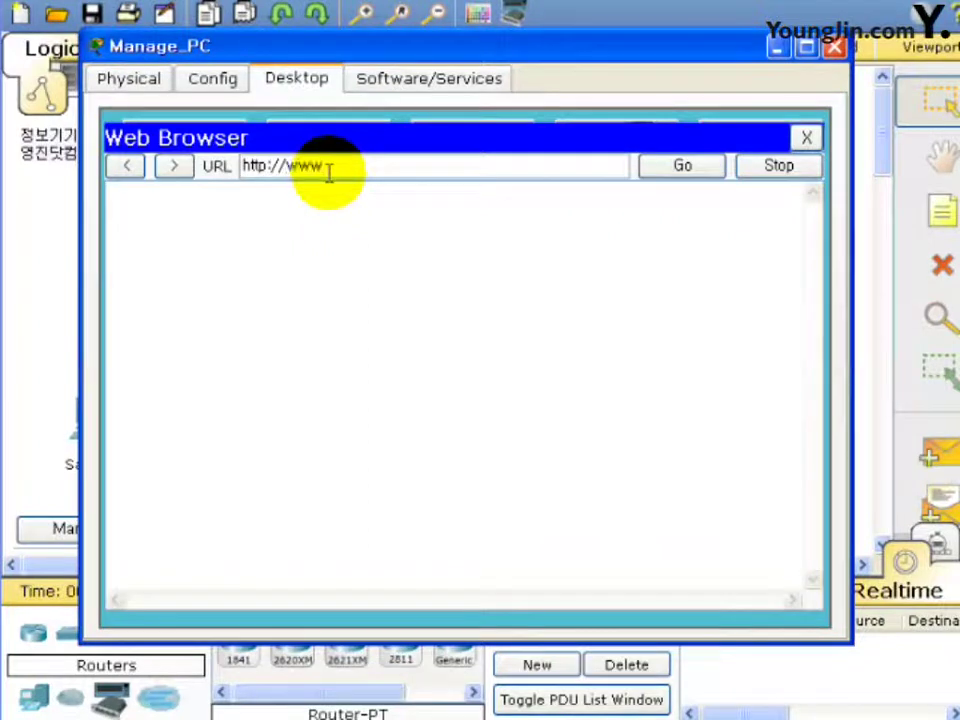
type(".skills")
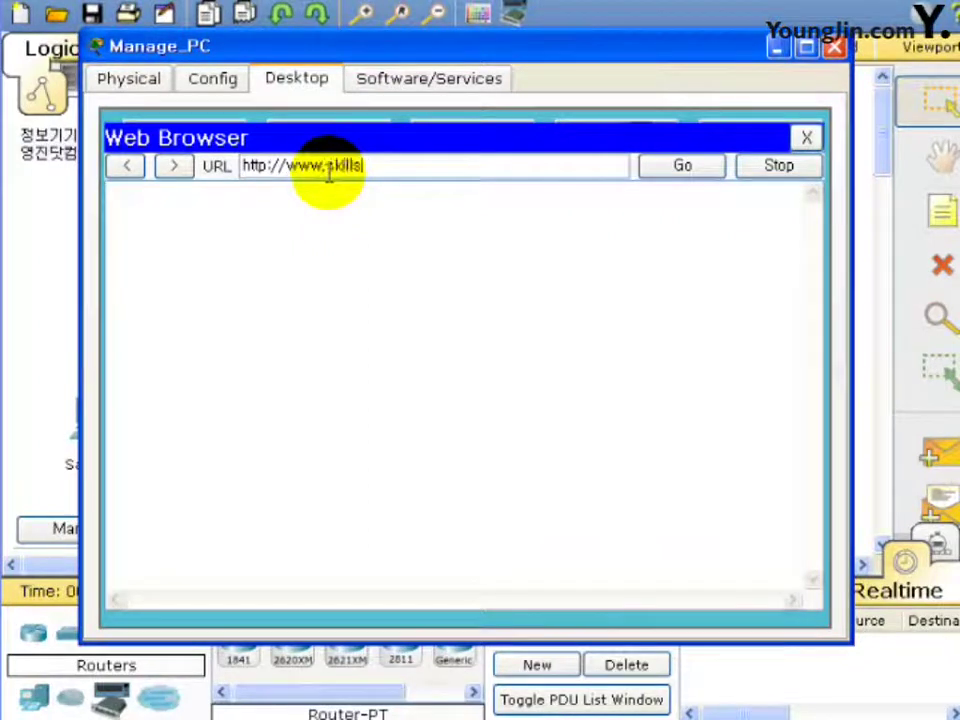
type(".com")
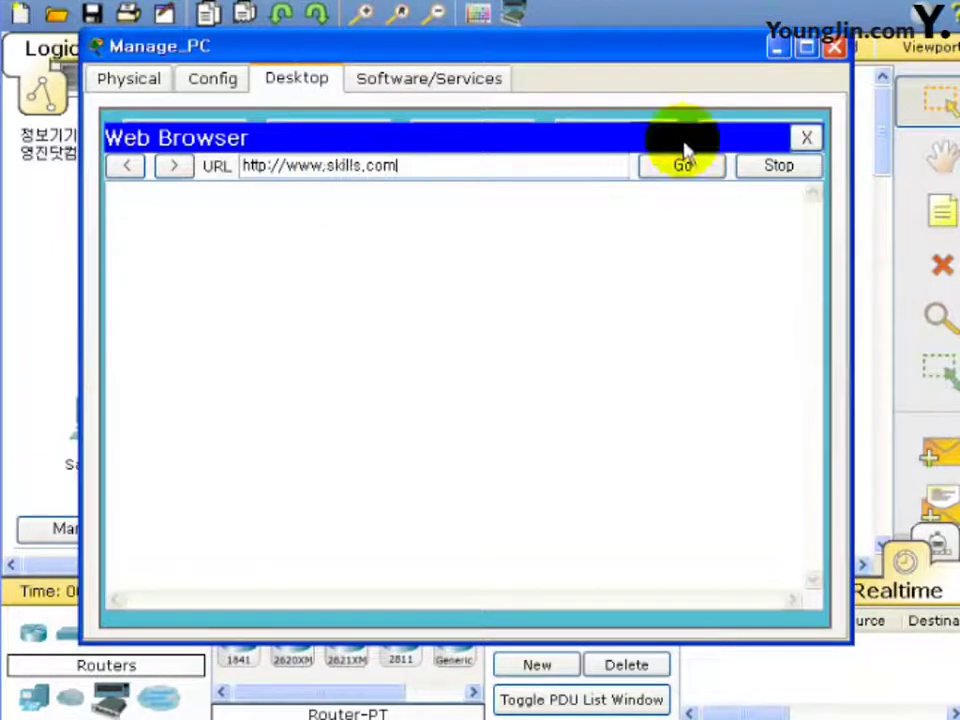
left_click(679, 165)
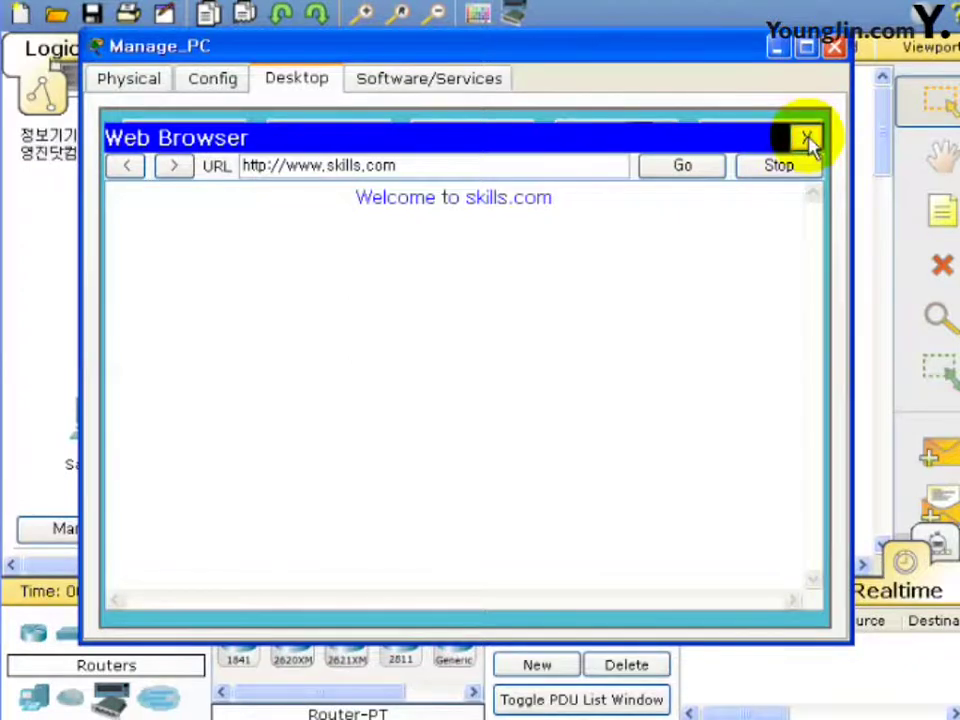
left_click(808, 140)
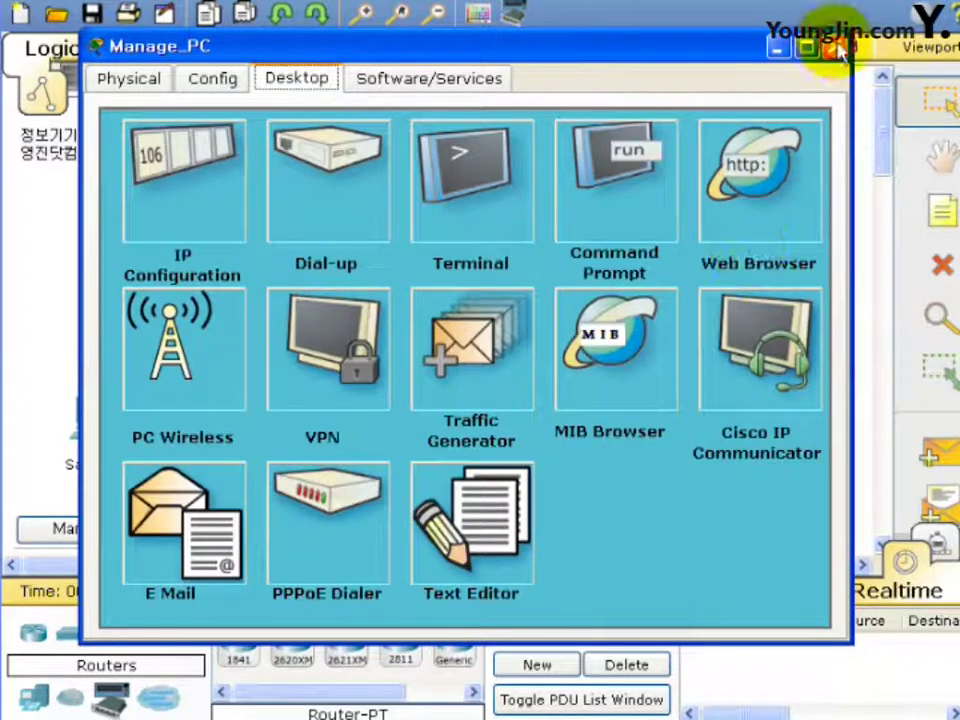
left_click(836, 48)
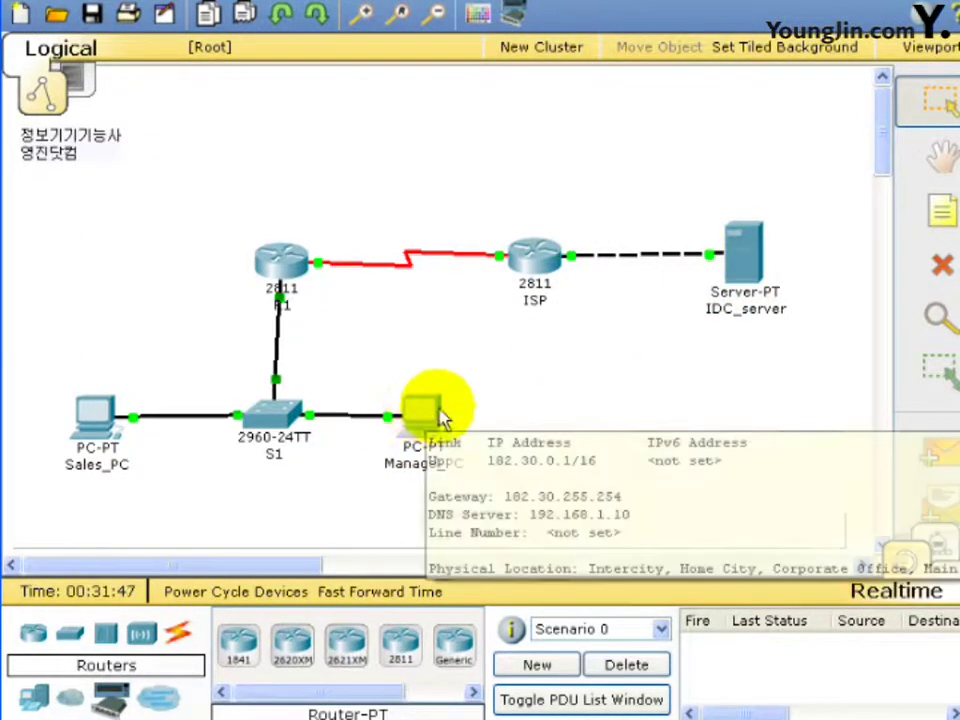
mouse_move(292, 420)
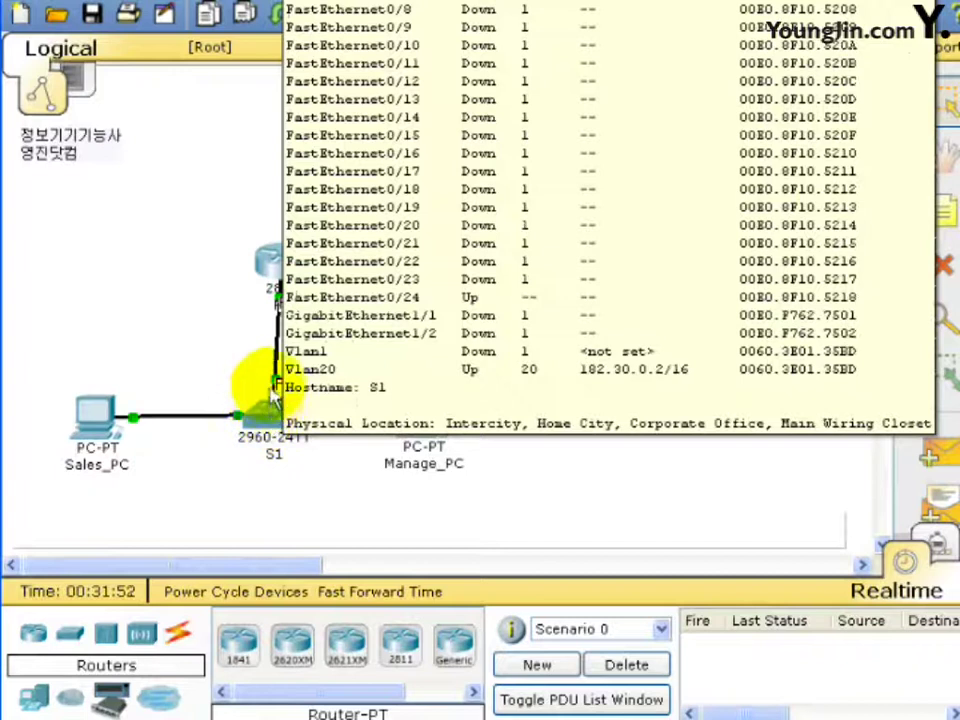
mouse_move(272, 288)
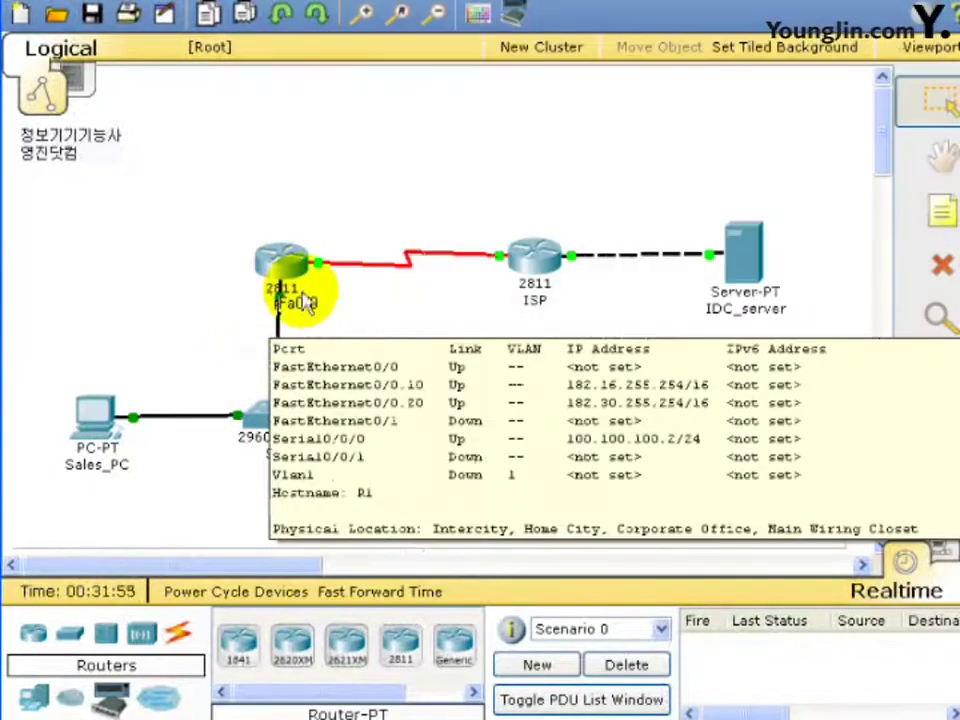
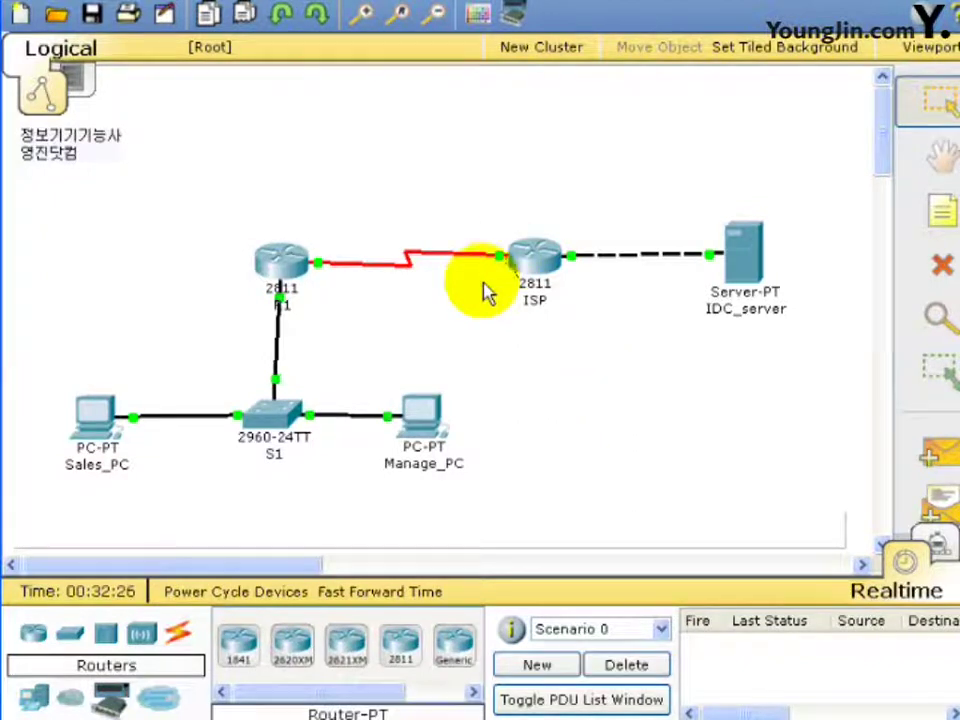
In R1's CLI, exit configuration mode and end the console session to reach the login prompt.
left_click(281, 264)
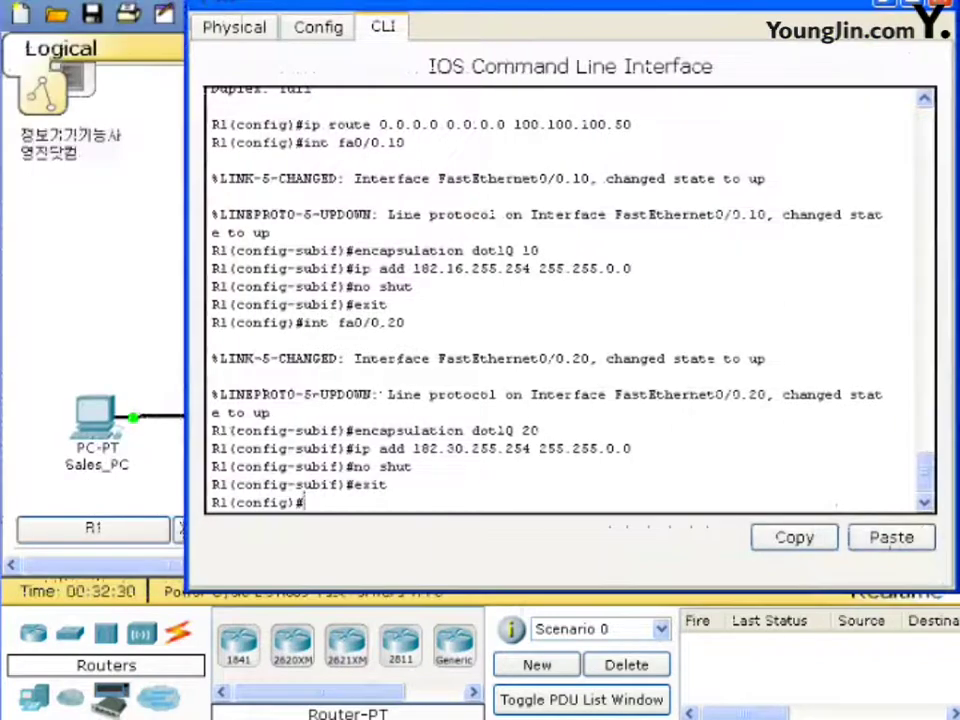
type("exit")
key("Return")
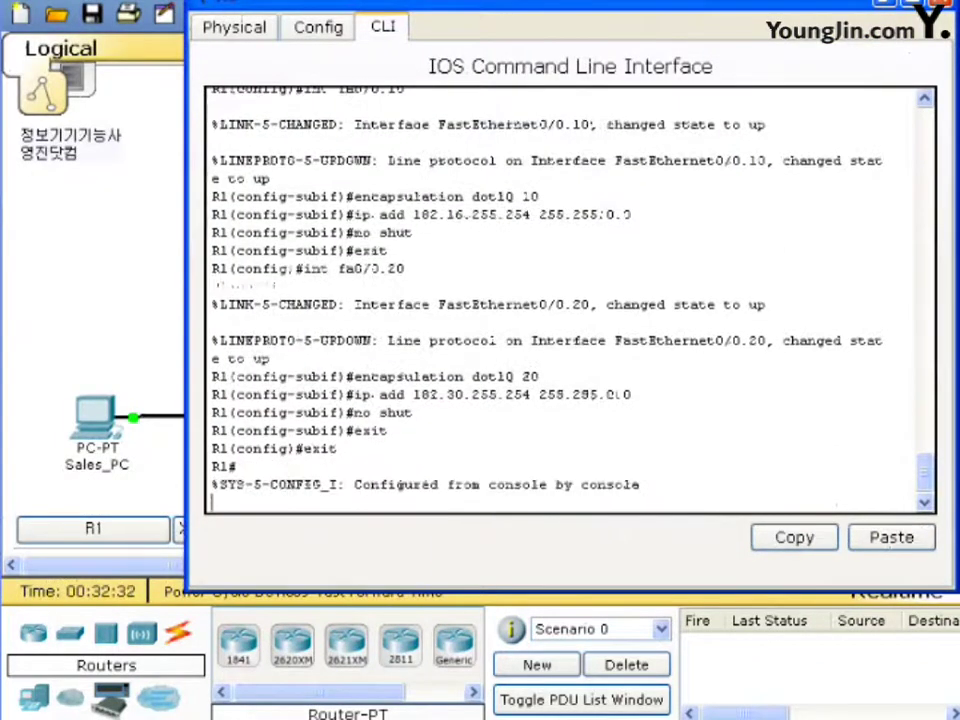
type("e")
key("Return")
type("e")
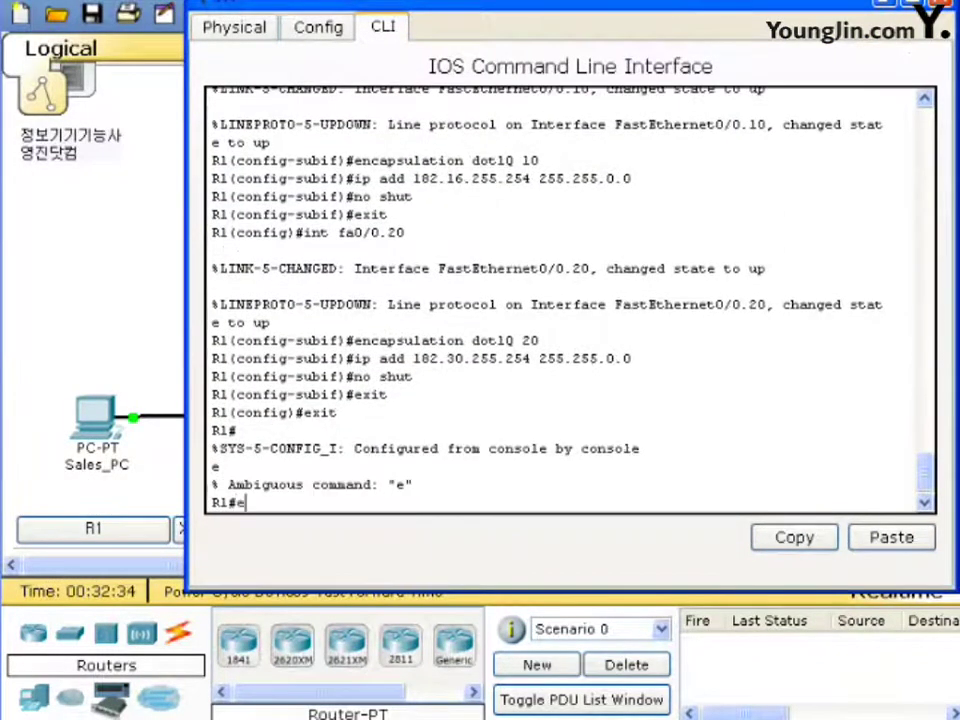
type("xit")
key("Return")
key("Return")
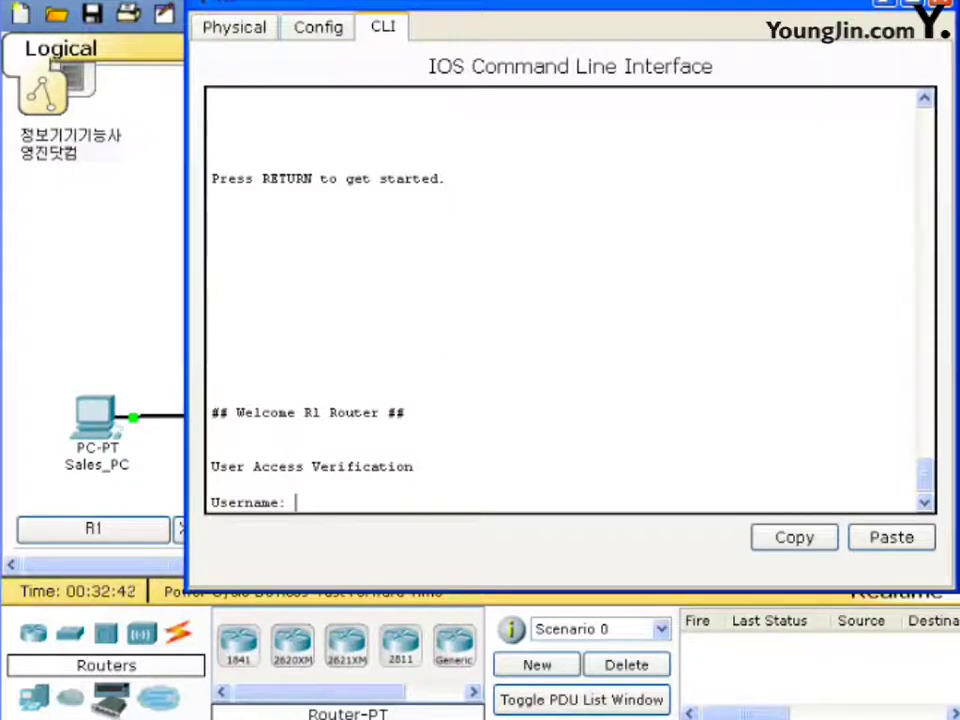
Log in with the local username and password, enable with the enable password, then enter conf t.
type("master")
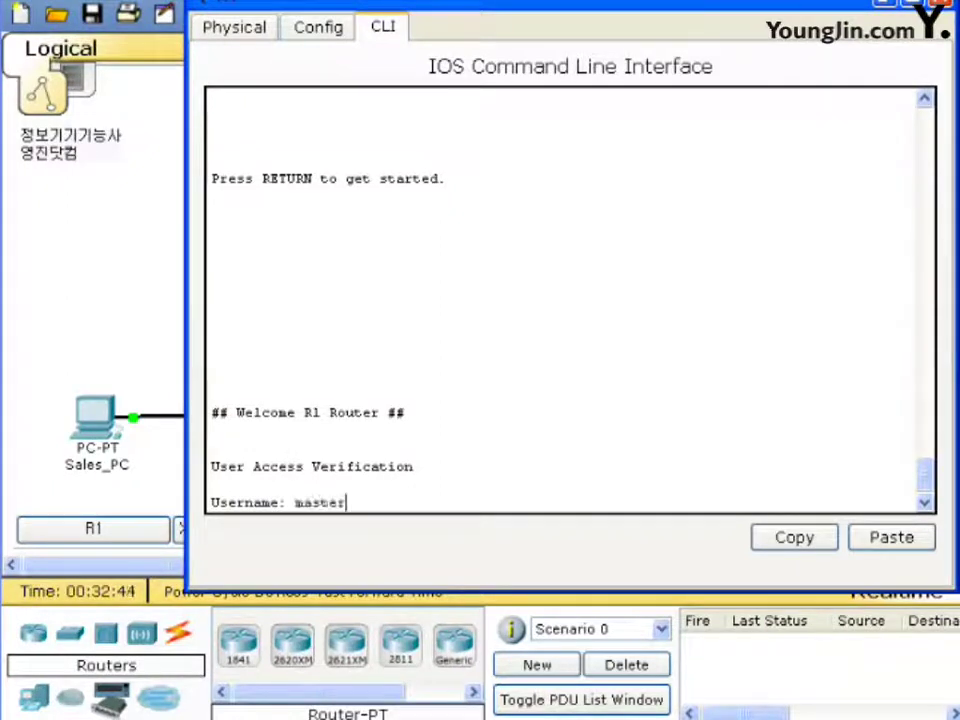
key("Return")
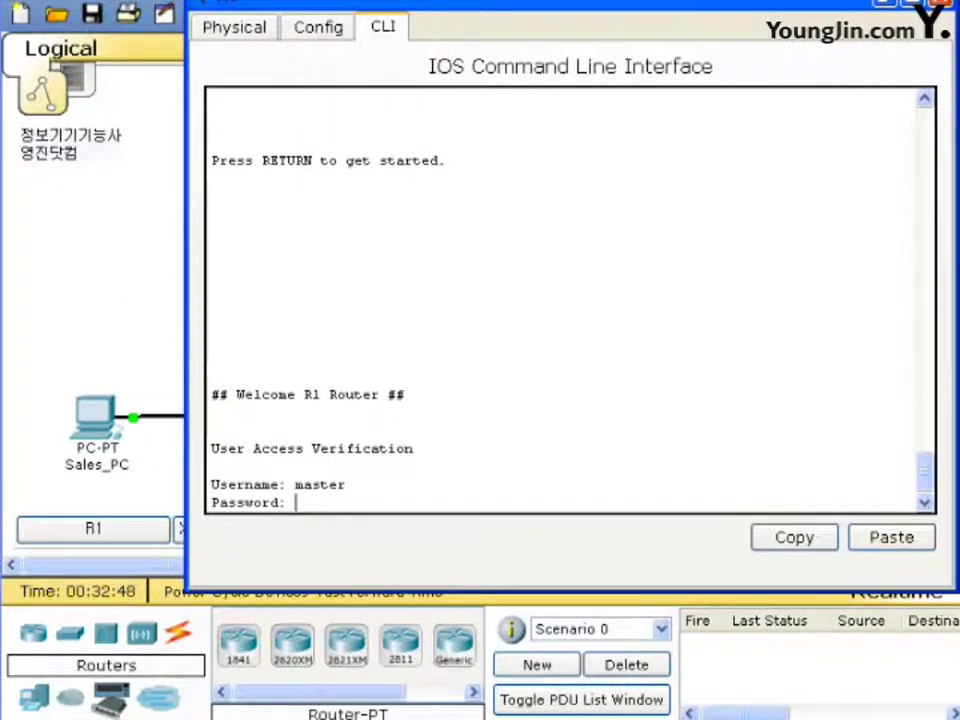
key("Return")
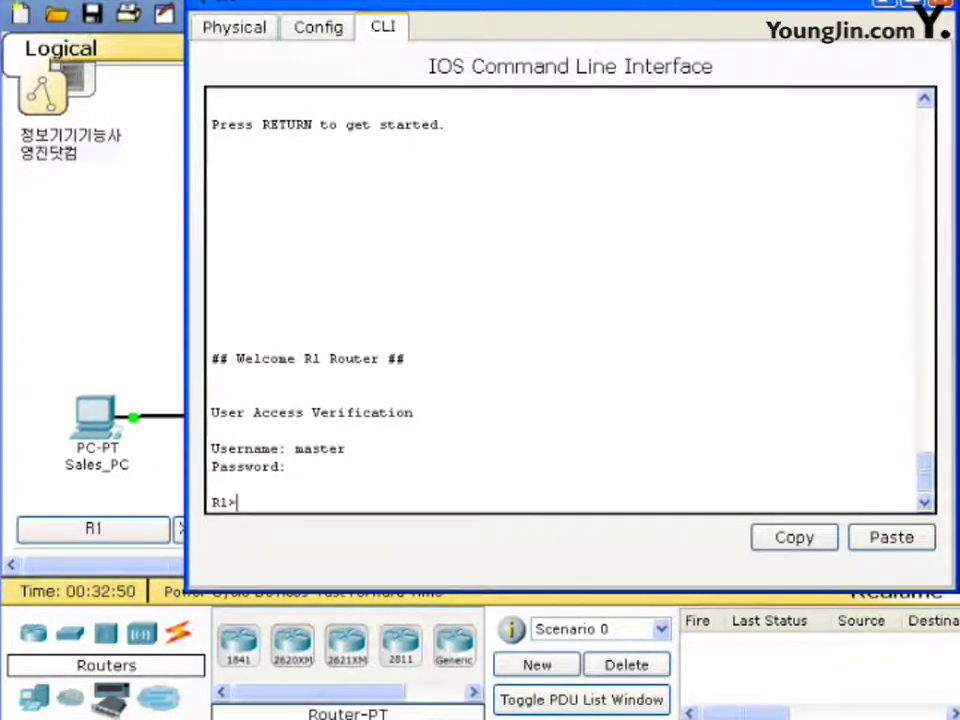
type("en")
key("Return")
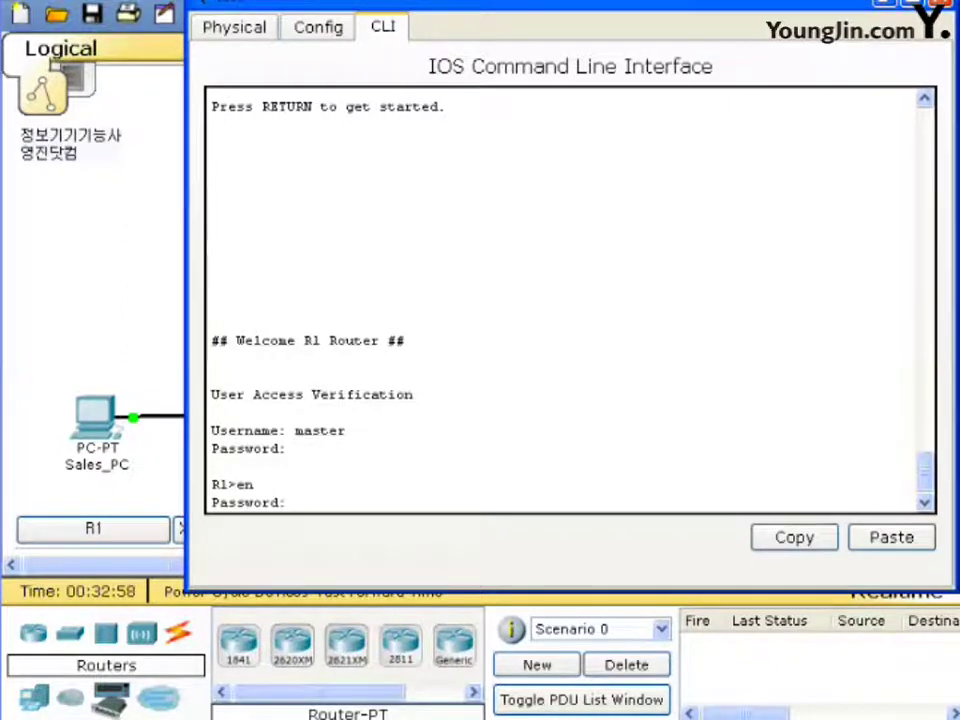
key("Return")
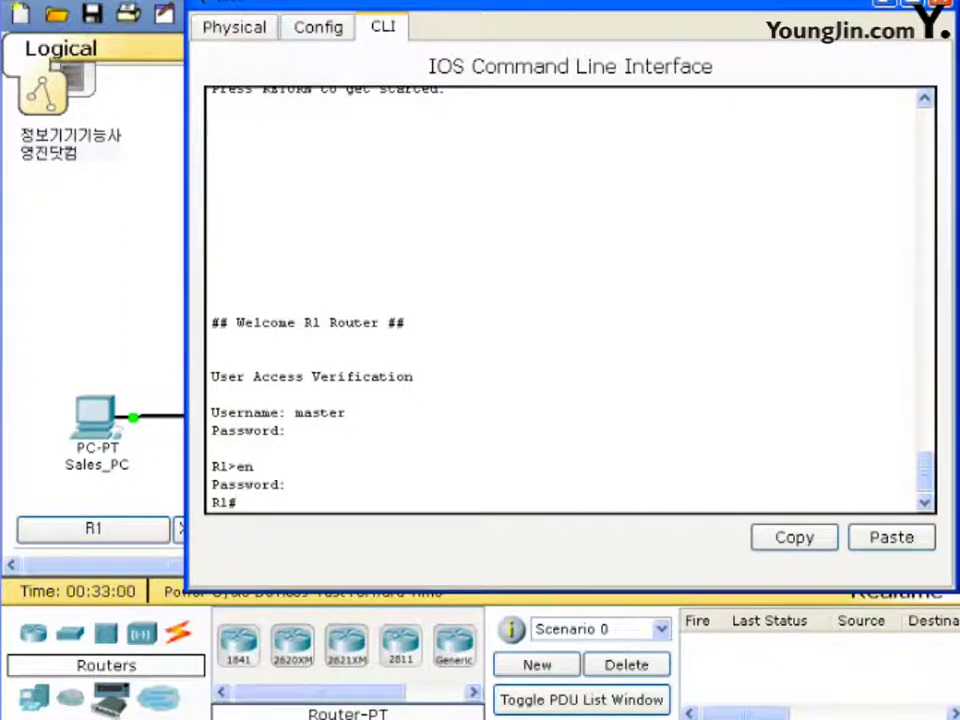
type("conf t")
key("Return")
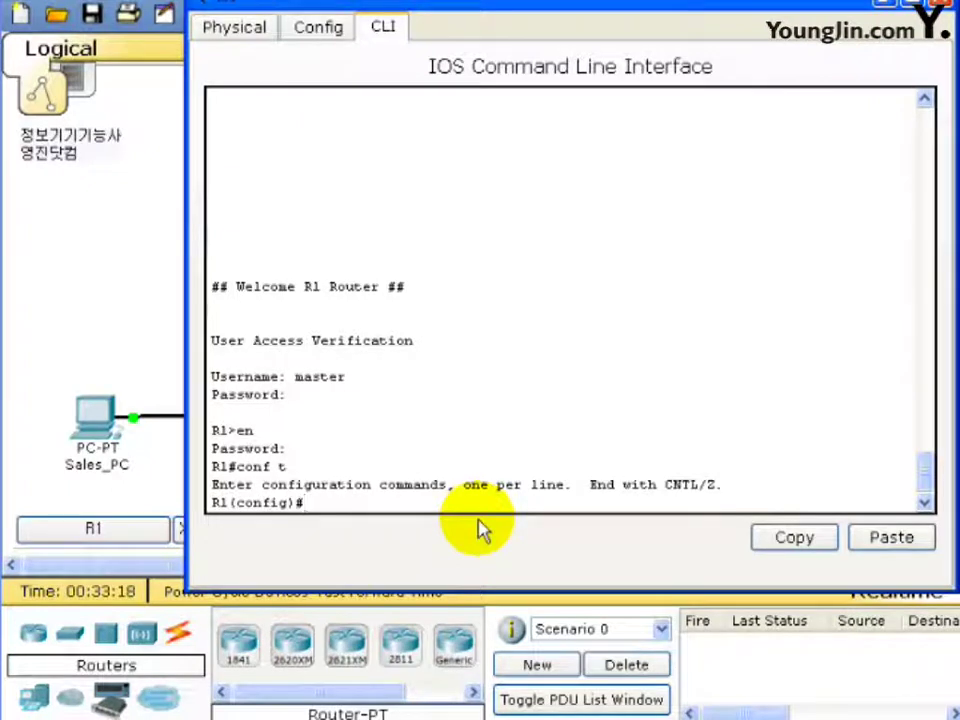
Return to privileged mode and display R1's running configuration with show run.
type("xit")
key("Return")
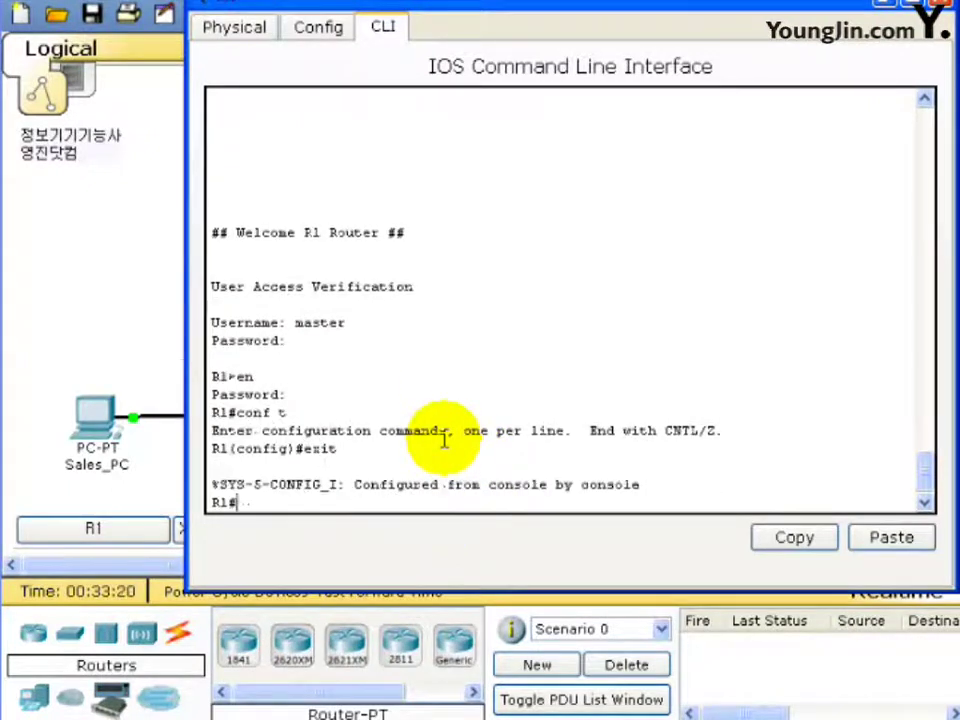
type("s")
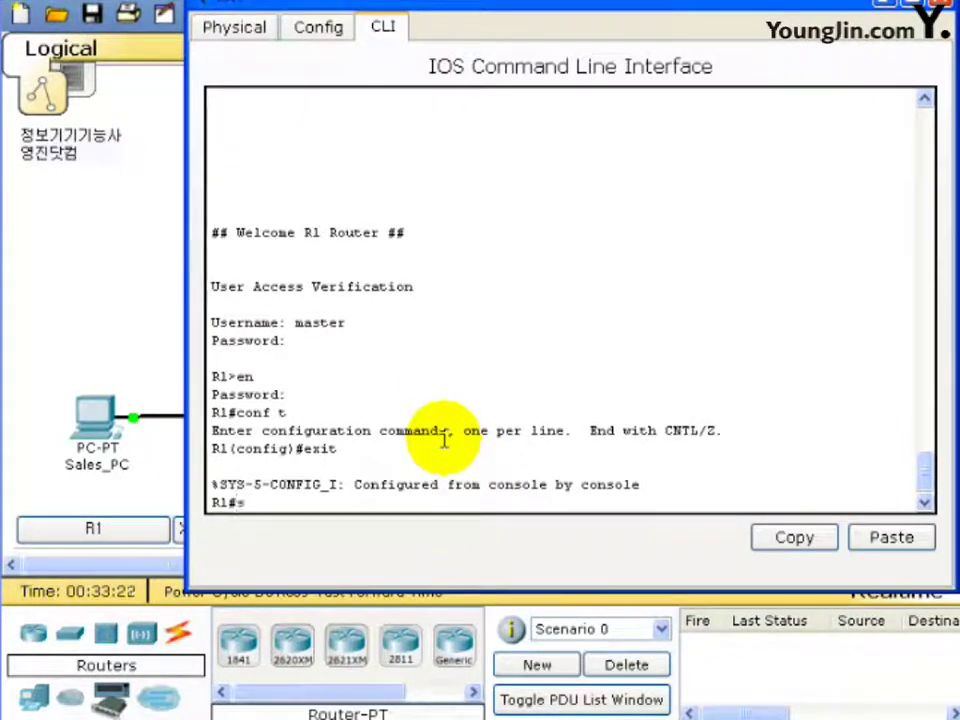
type("how run")
key("Return")
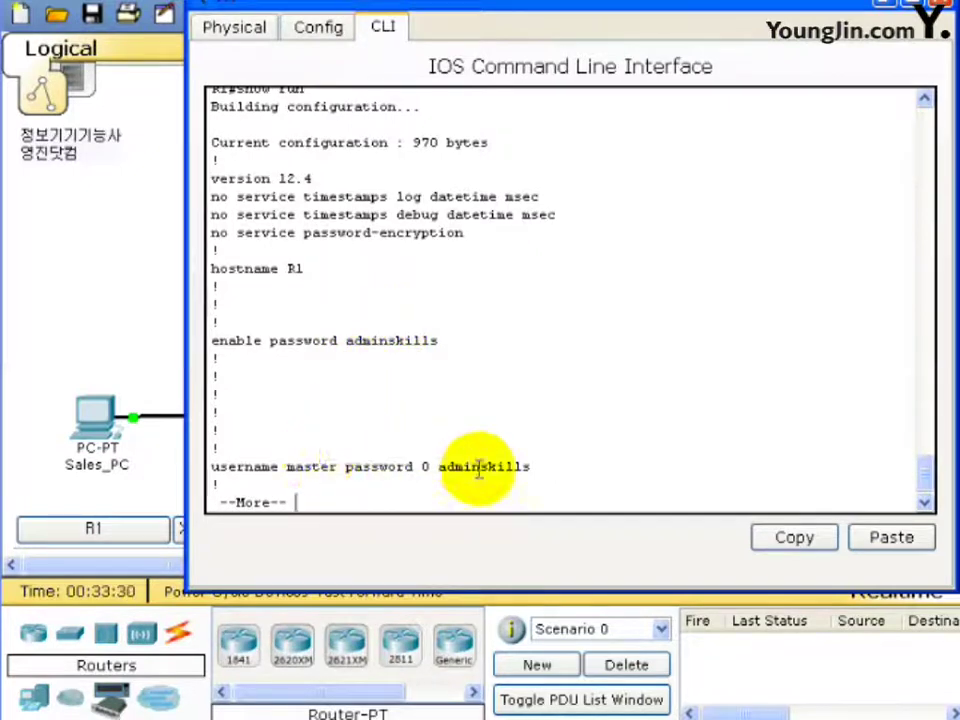
Page through the config to verify subinterfaces, default route, banner and login local, then close R1's window.
key("space")
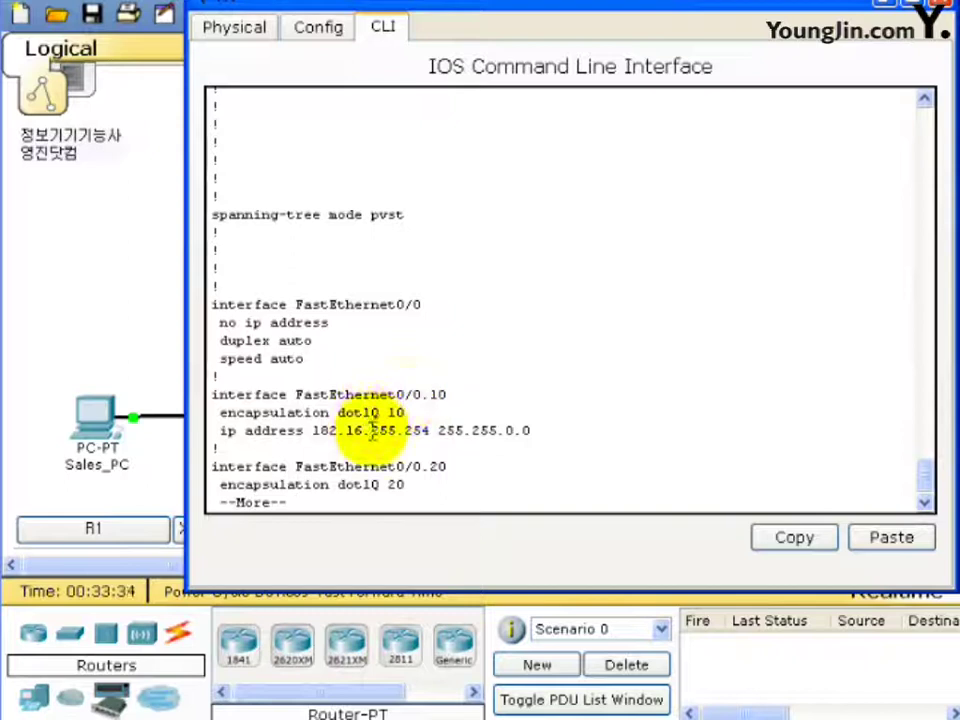
key("space")
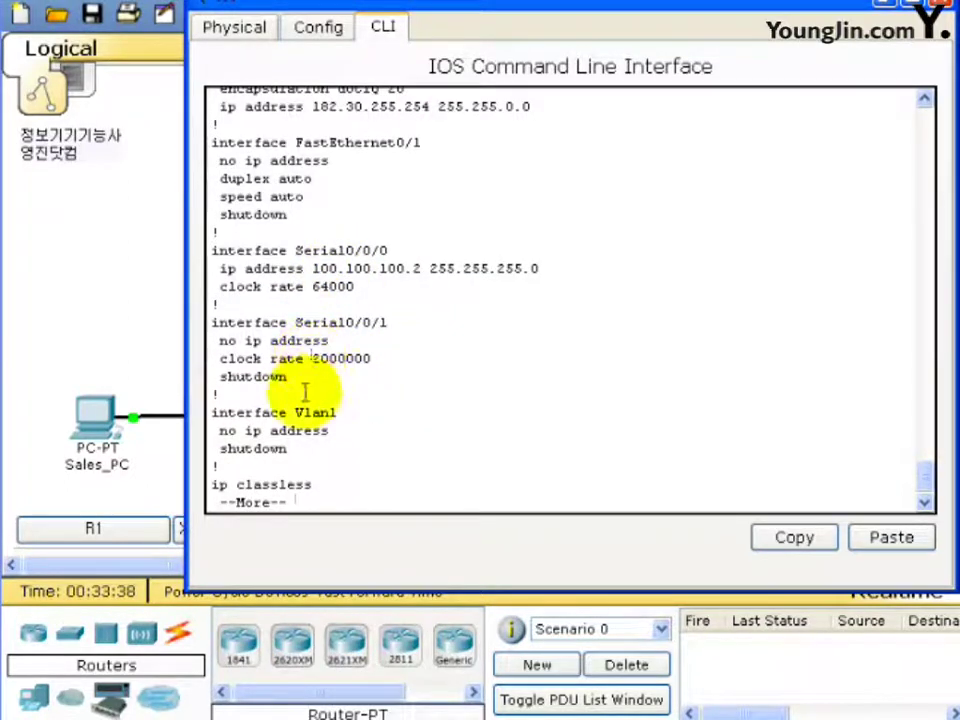
key("space")
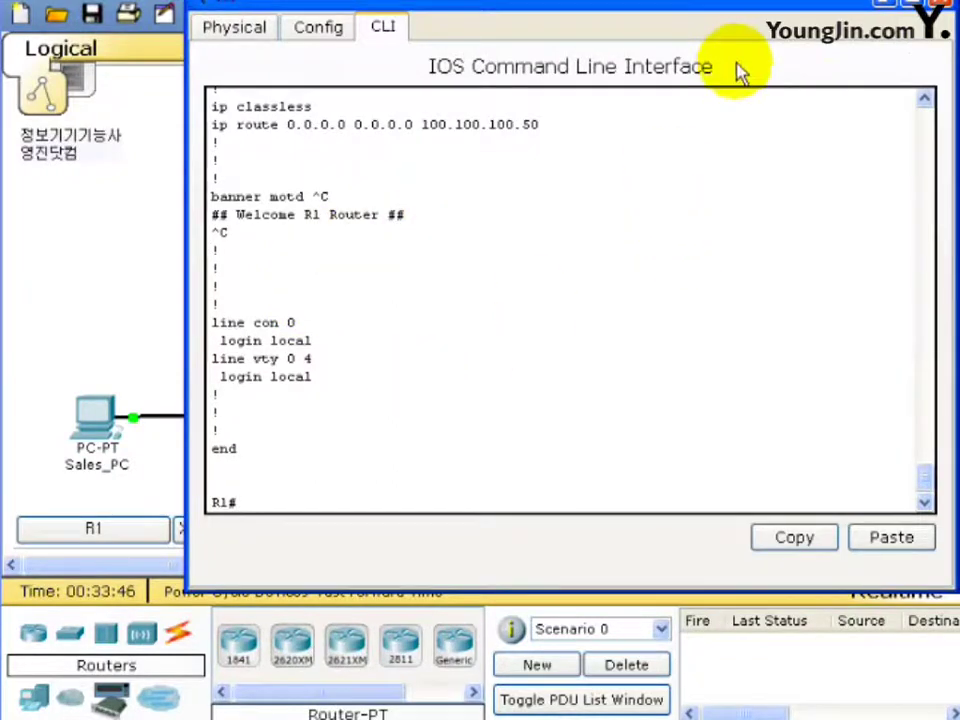
left_click_drag(790, 4, 714, 32)
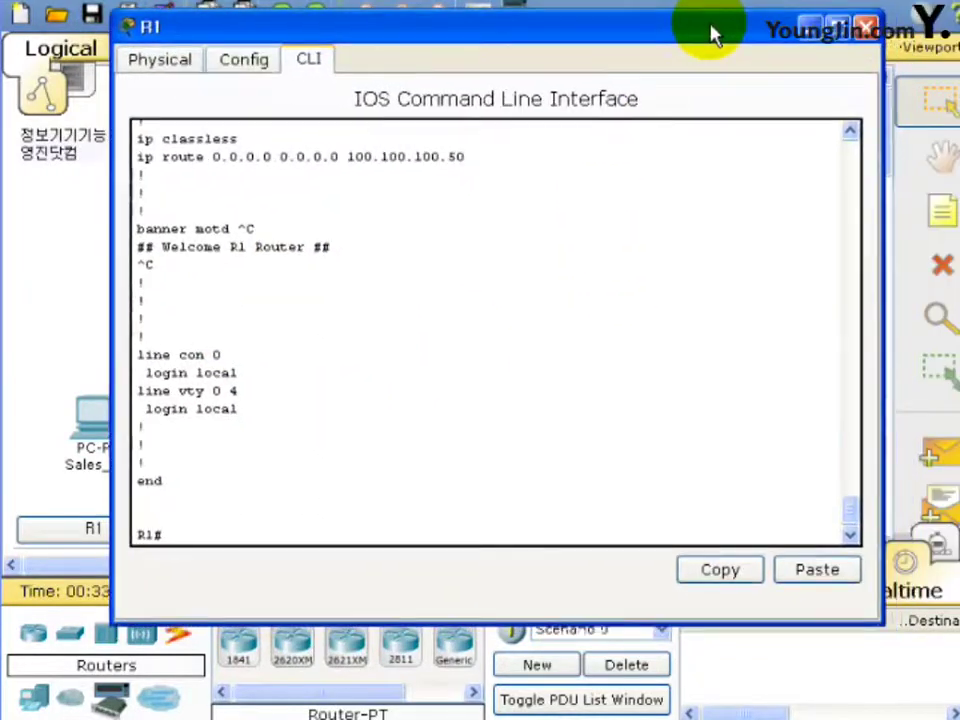
left_click(866, 27)
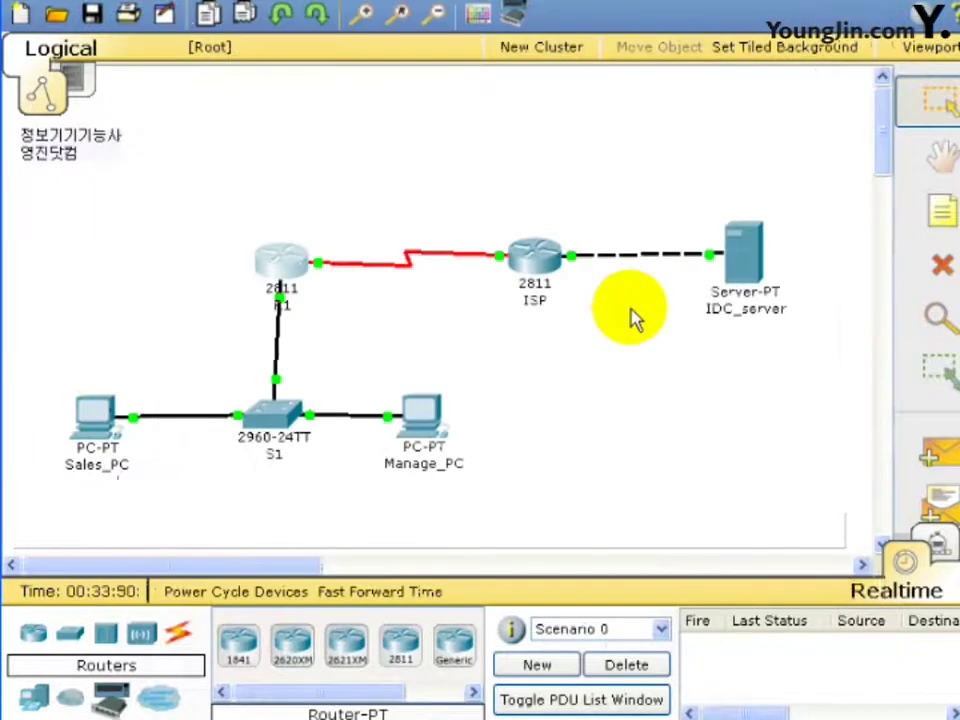